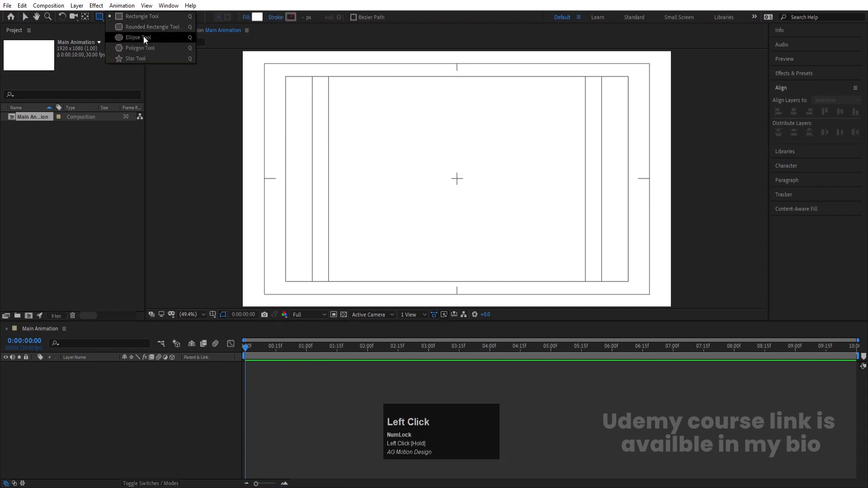
# Set the Ellipse tool to no fill and a black (000000) stroke 20 px wide.
pyautogui.click(246, 17)
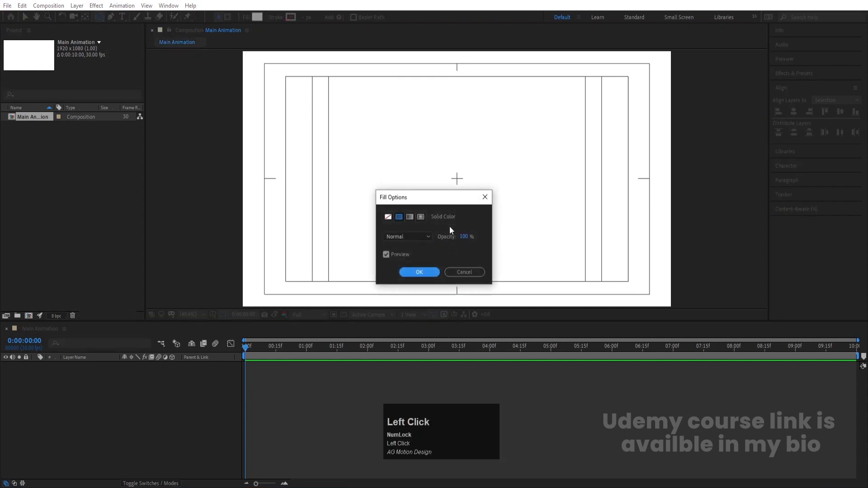
pyautogui.click(388, 217)
pyautogui.click(419, 271)
pyautogui.click(290, 17)
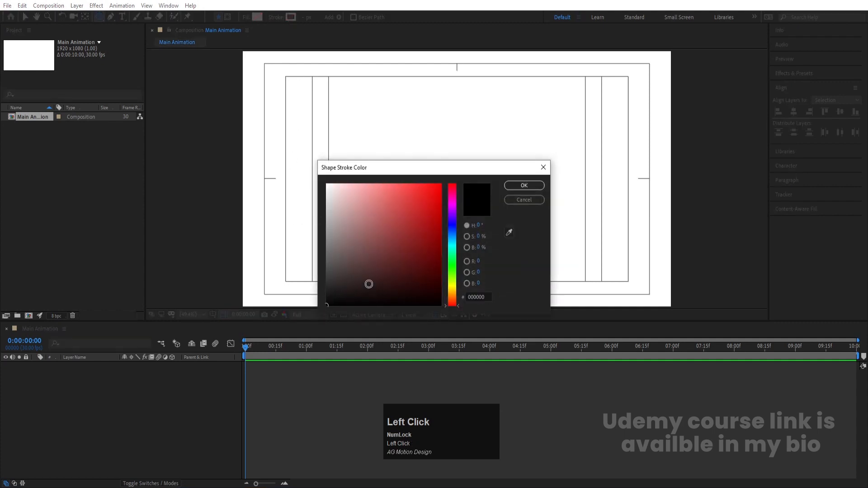
pyautogui.click(523, 185)
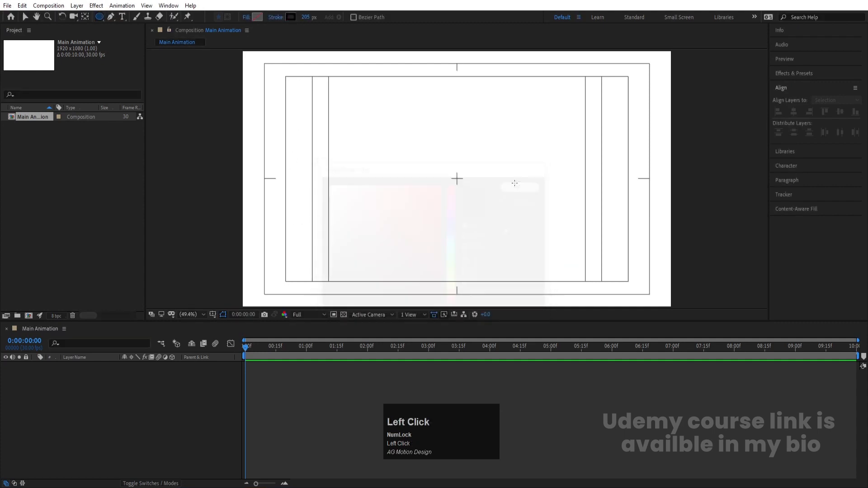
pyautogui.click(305, 16)
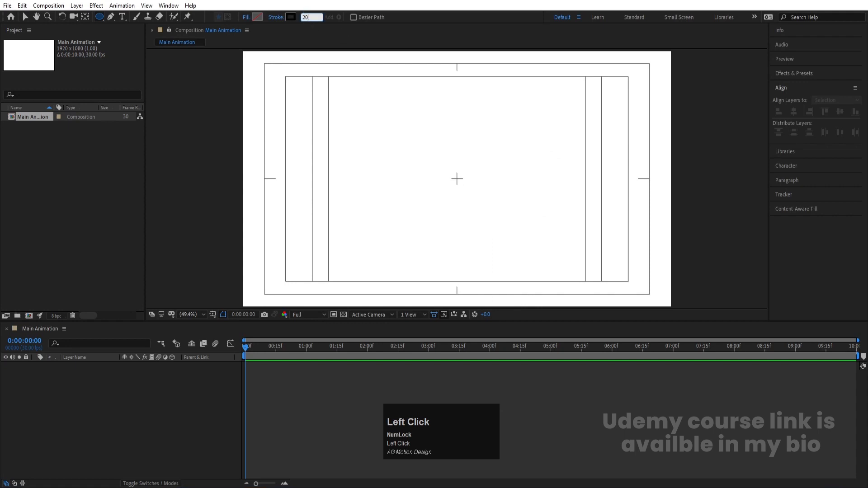
pyautogui.press('Return')
# Draw a circle around the middle of the composition and centre its anchor point within the shape.
pyautogui.moveTo(395, 126); pyautogui.dragTo(543, 257)
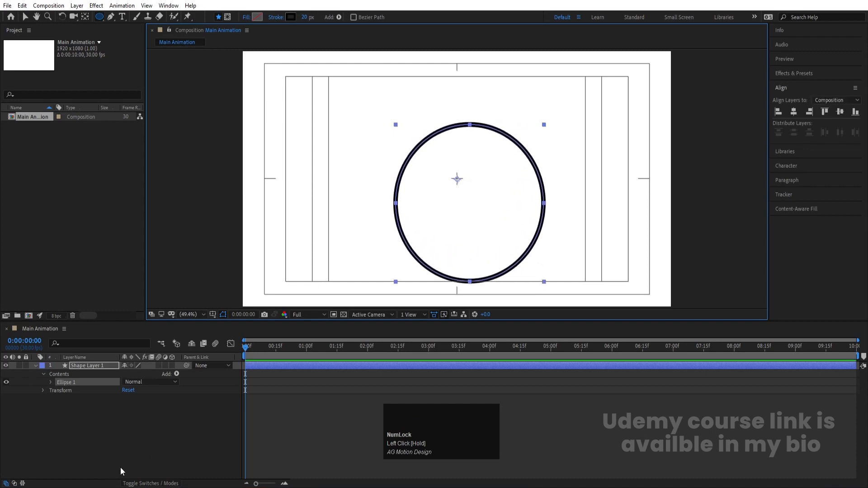
pyautogui.click(120, 467)
pyautogui.click(83, 364)
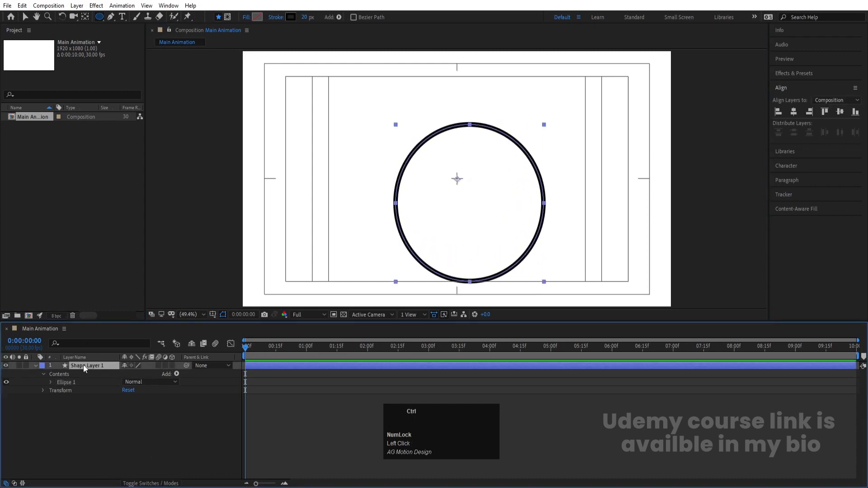
pyautogui.hotkey('ctrl', 'alt', 'Home')
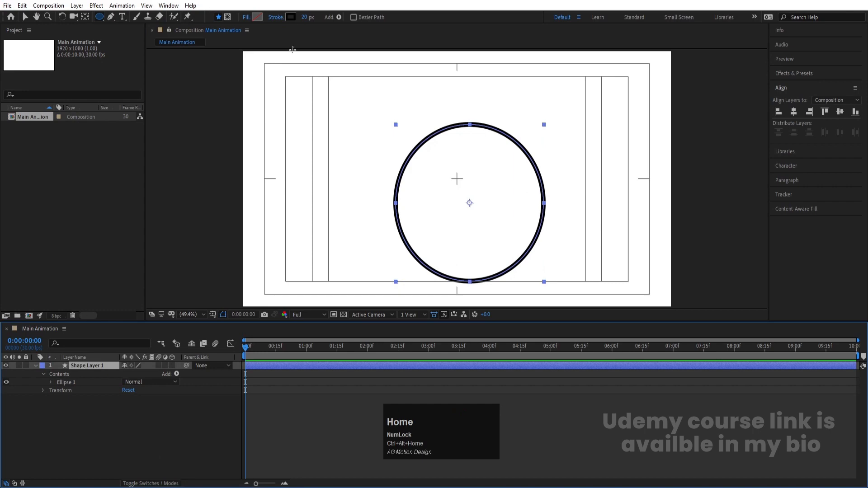
# Try a 50 px stroke width on the circle and settle on 40 px.
pyautogui.click(308, 17)
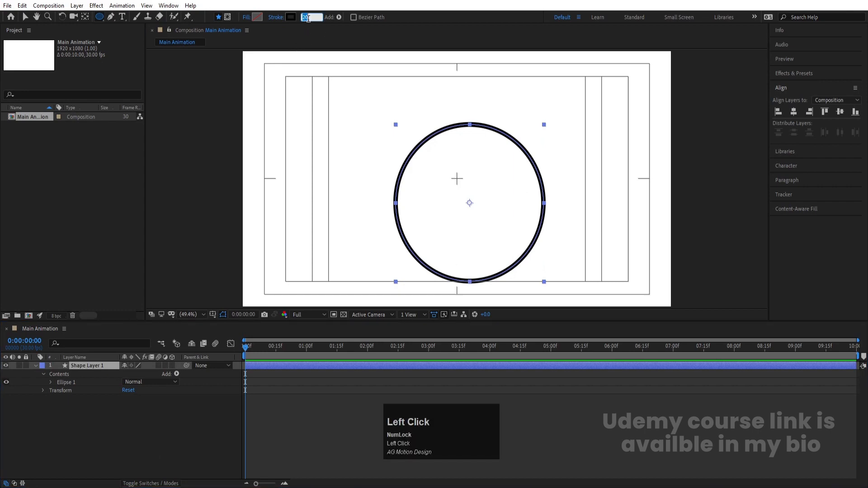
pyautogui.write('50')
pyautogui.press('Return')
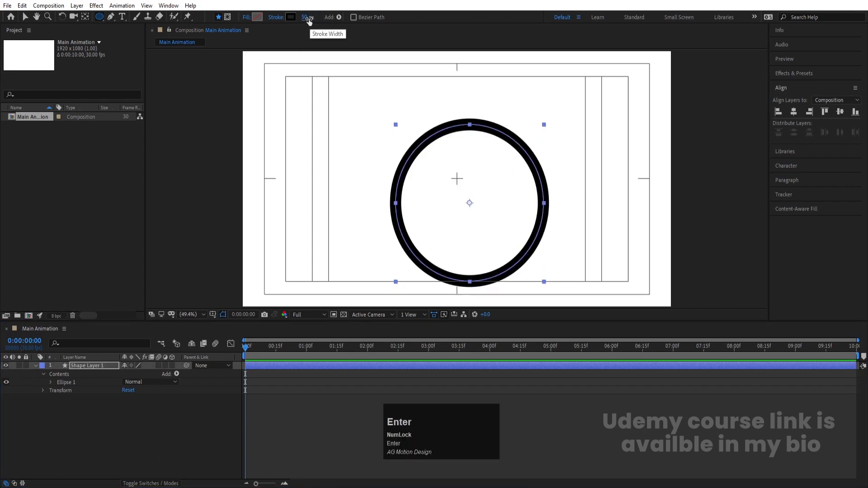
pyautogui.click(308, 19)
pyautogui.write('40')
pyautogui.press('Return')
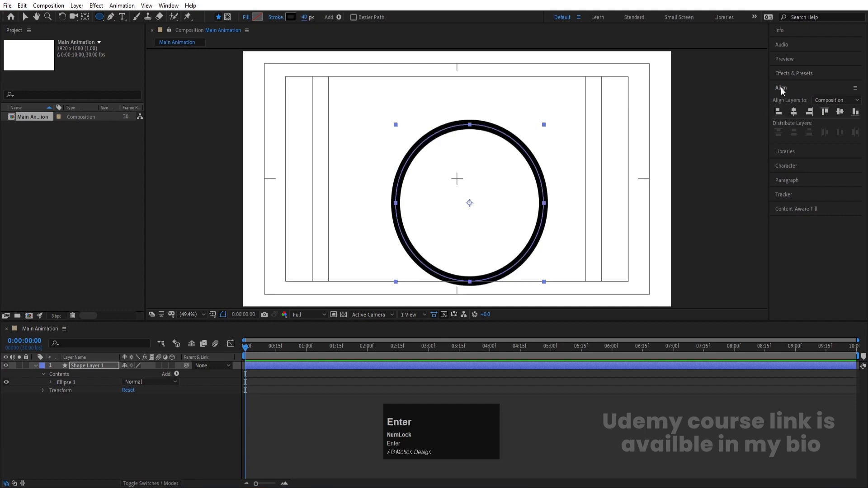
# Centre the circle horizontally and vertically in the composition and deselect it.
pyautogui.click(793, 111)
pyautogui.click(839, 111)
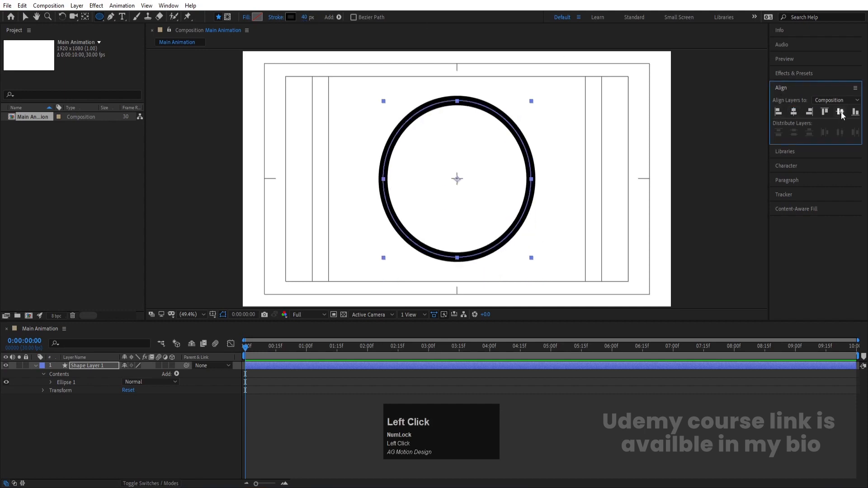
pyautogui.click(156, 416)
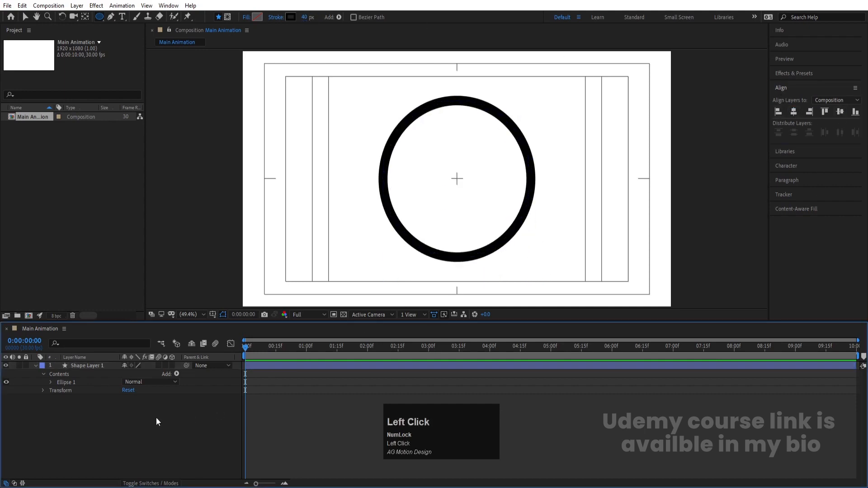
# Rename the circle's shape layer as "outer".
pyautogui.click(83, 365)
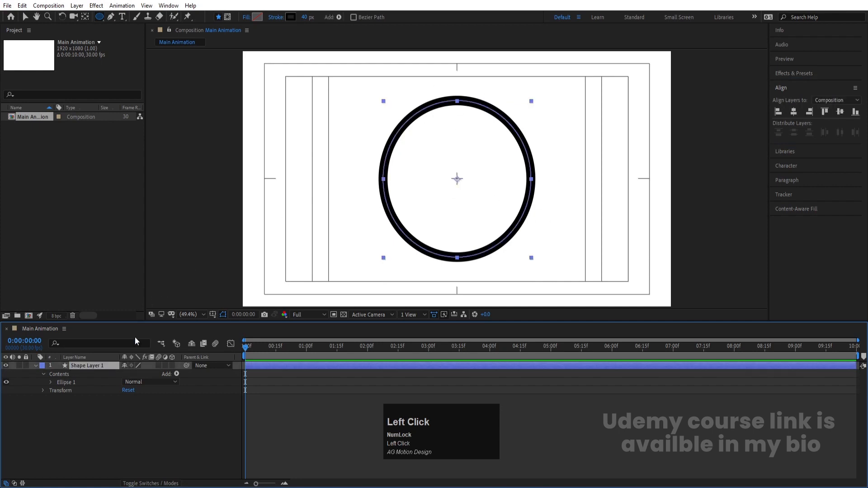
pyautogui.click(84, 364)
pyautogui.press('Return')
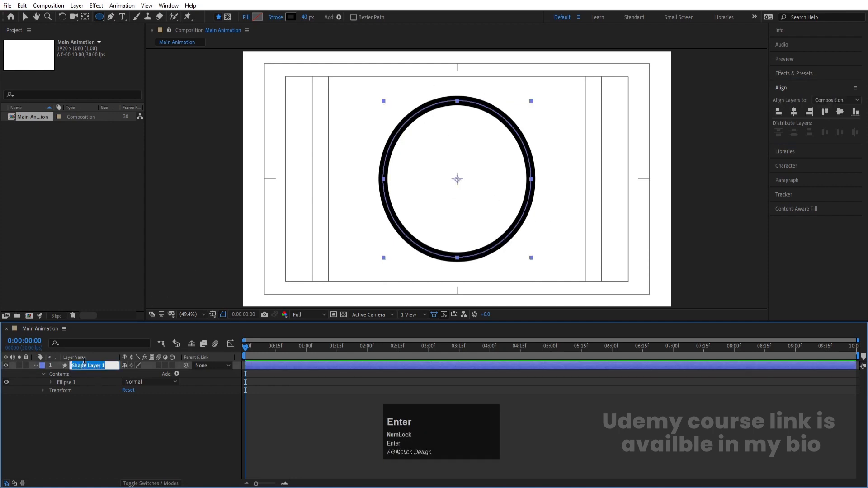
pyautogui.write('outer')
pyautogui.press('shift')
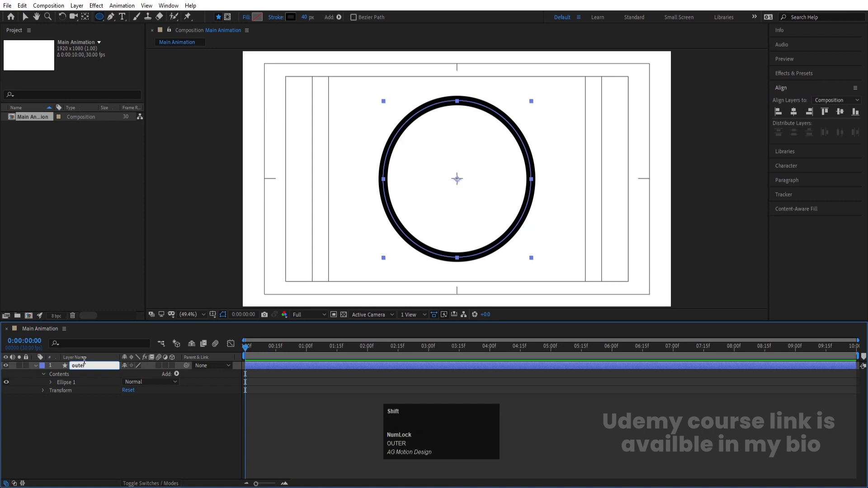
pyautogui.press('Return')
# Duplicate the outer layer and name the copy "inner".
pyautogui.click(82, 364)
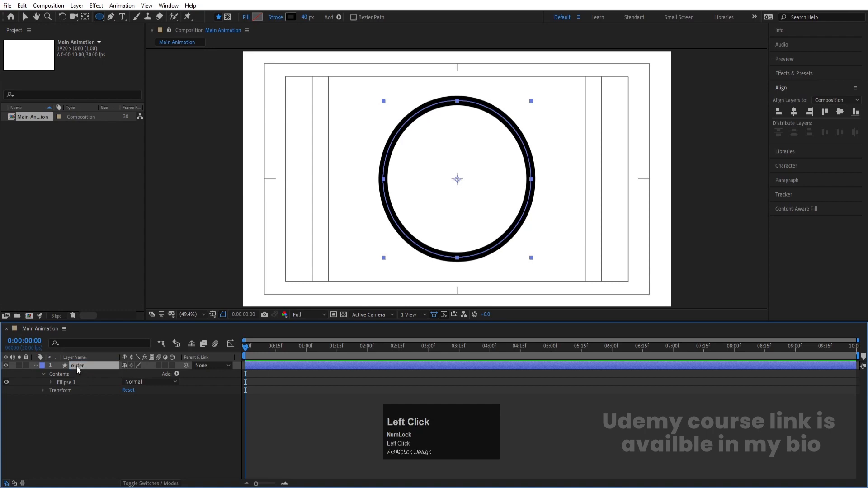
pyautogui.hotkey('ctrl', 'd')
pyautogui.press('Return')
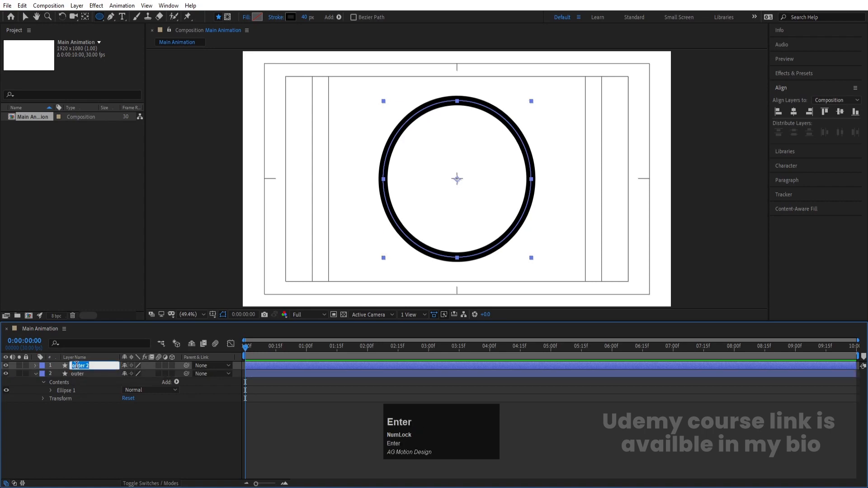
pyautogui.write('inner')
pyautogui.press('Return')
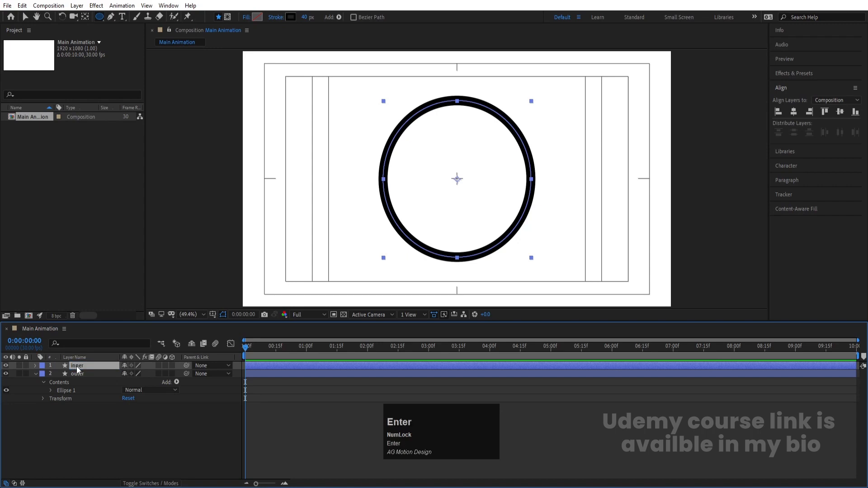
# Set the inner circle's stroke width to 30 px and its stroke colour to white.
pyautogui.click(309, 17)
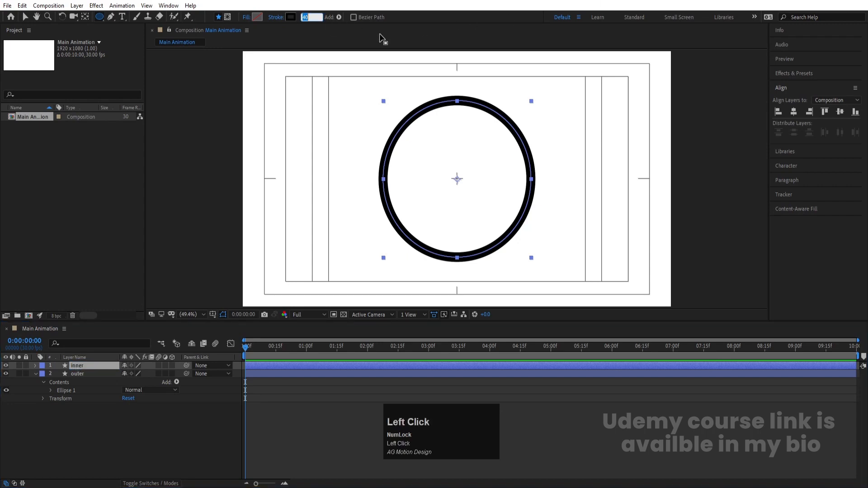
pyautogui.write('30')
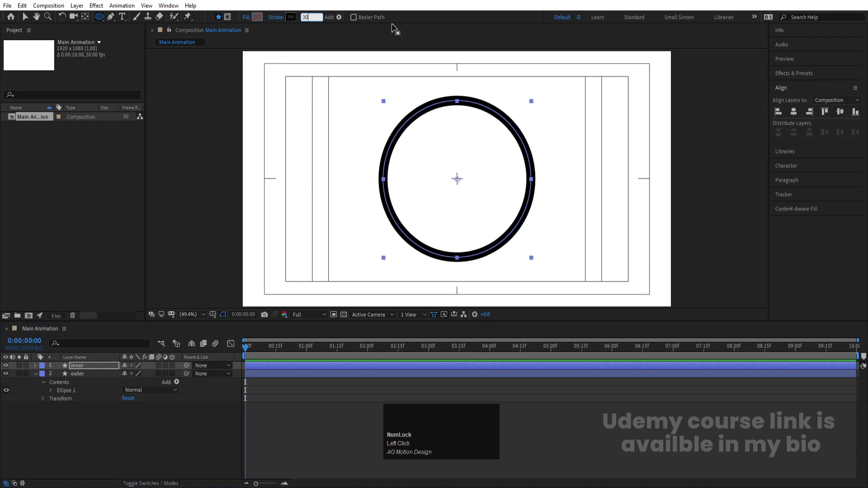
pyautogui.press('Return')
pyautogui.click(290, 17)
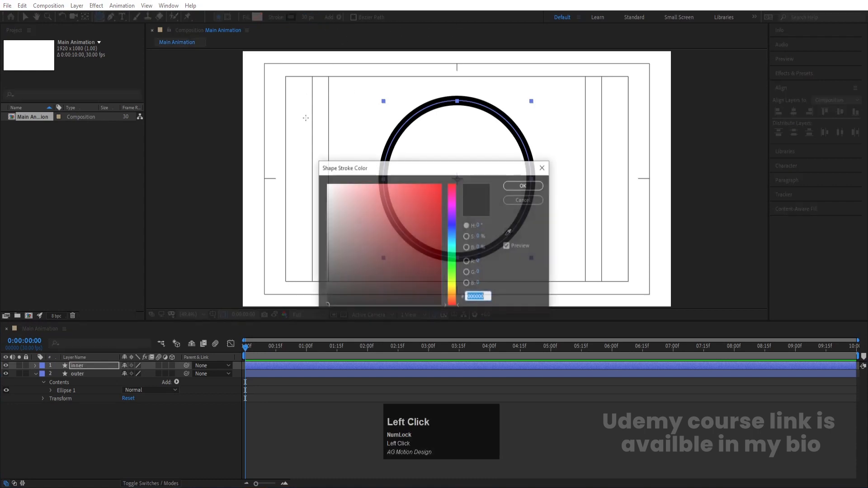
pyautogui.moveTo(329, 204); pyautogui.dragTo(276, 115)
pyautogui.press('Return')
pyautogui.click(147, 423)
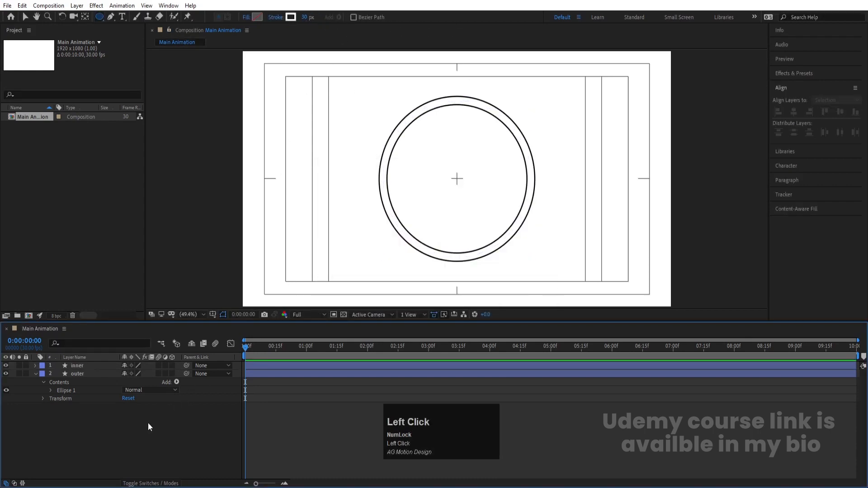
# Collapse the layer properties, duplicate the inner layer and name the copy "loading".
pyautogui.press('u')
pyautogui.click(77, 365)
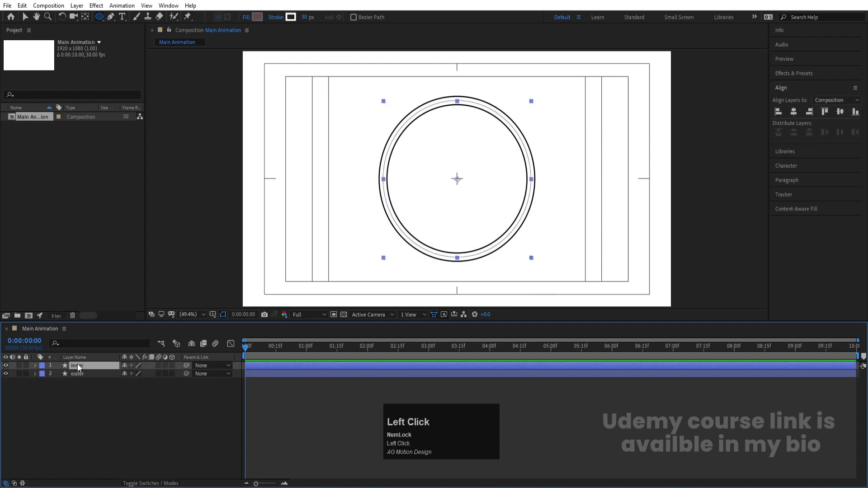
pyautogui.hotkey('ctrl', 'd')
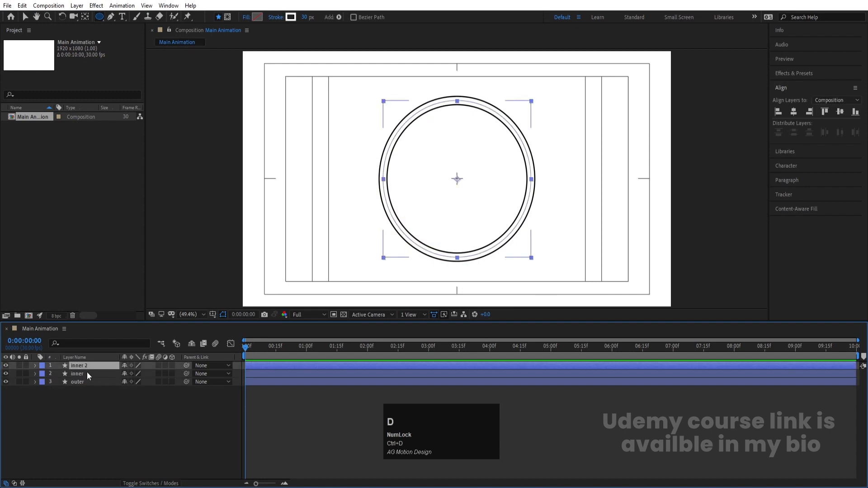
pyautogui.press('Return')
pyautogui.write('loading')
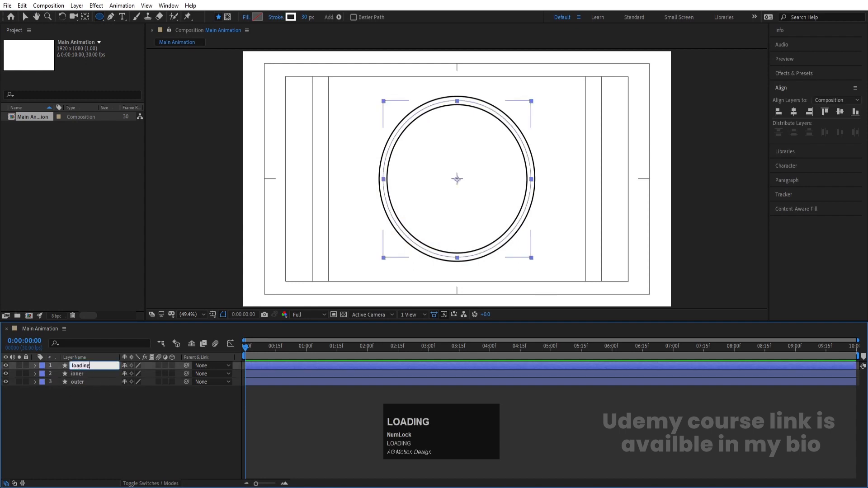
pyautogui.press('Return')
# Make the loading circle's stroke black and, after trying 15 px, set its stroke width to 20 px.
pyautogui.click(291, 17)
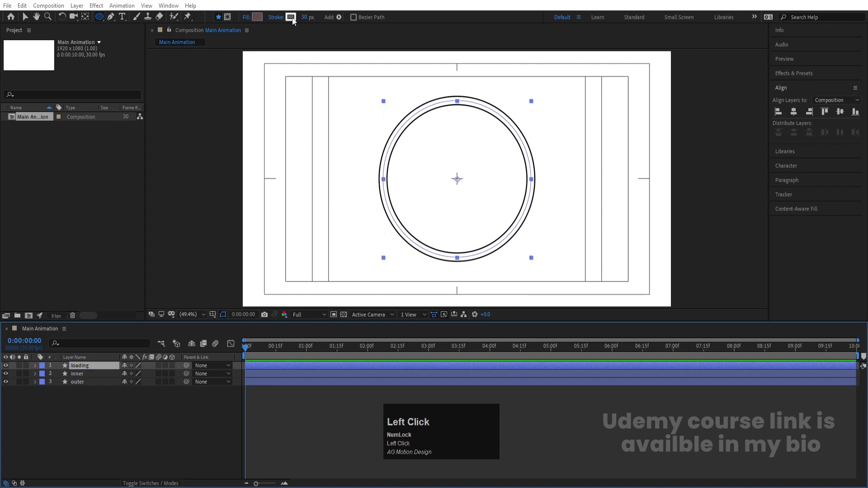
pyautogui.press('Return')
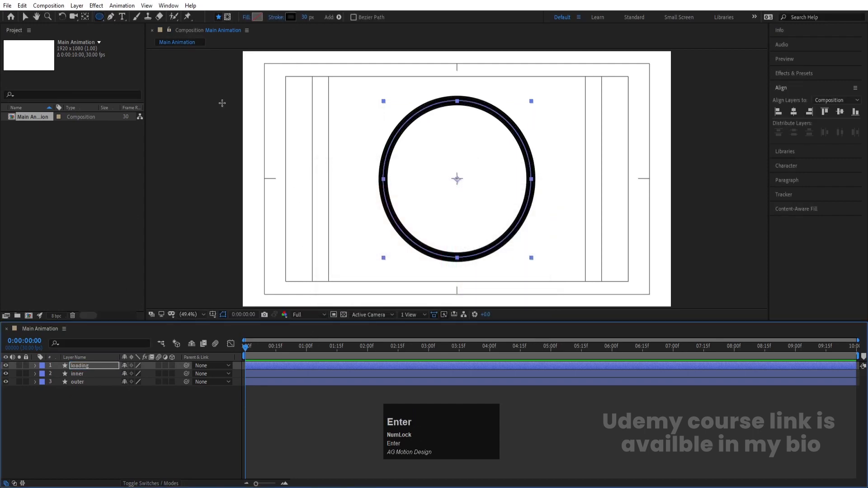
pyautogui.click(307, 18)
pyautogui.write('20')
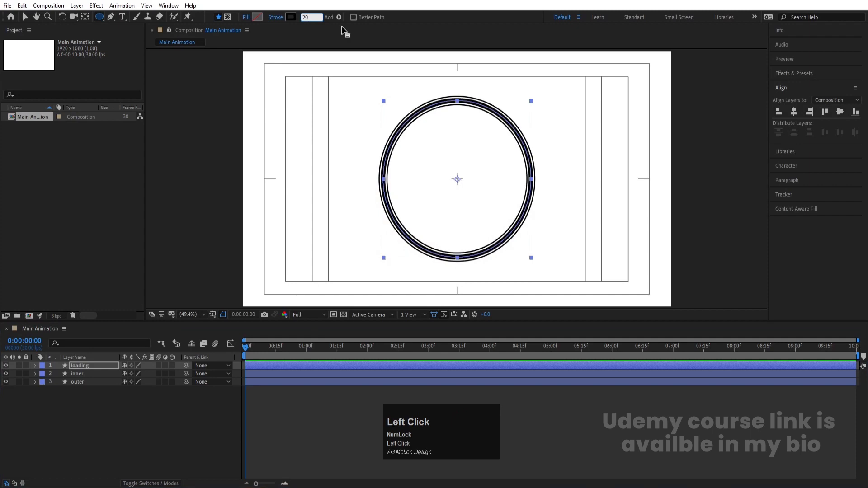
pyautogui.click(313, 19)
pyautogui.write('15')
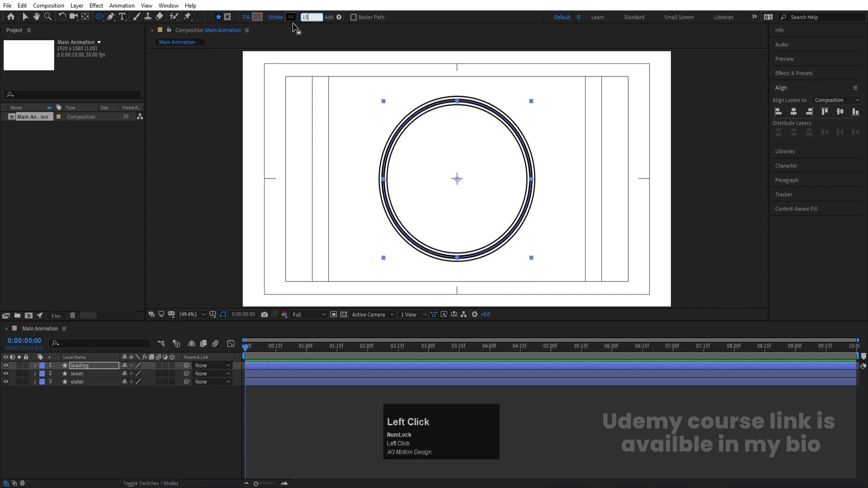
pyautogui.press('Return')
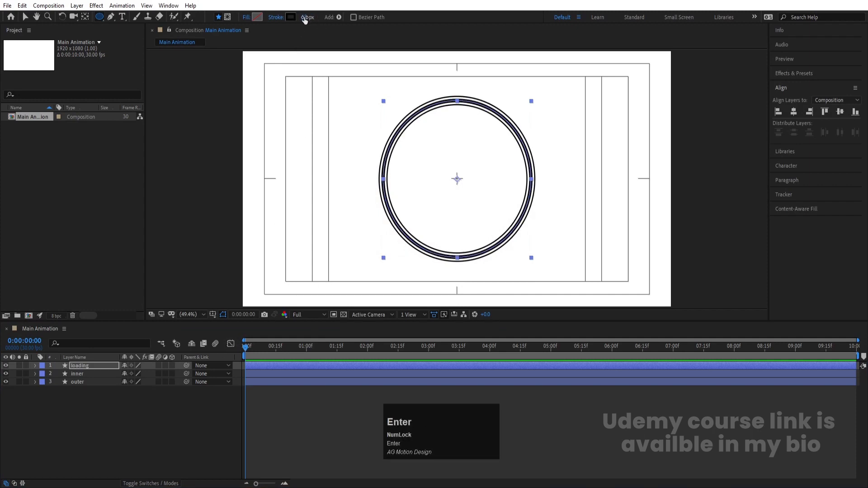
pyautogui.click(305, 17)
pyautogui.write('20')
pyautogui.press('Return')
pyautogui.click(105, 438)
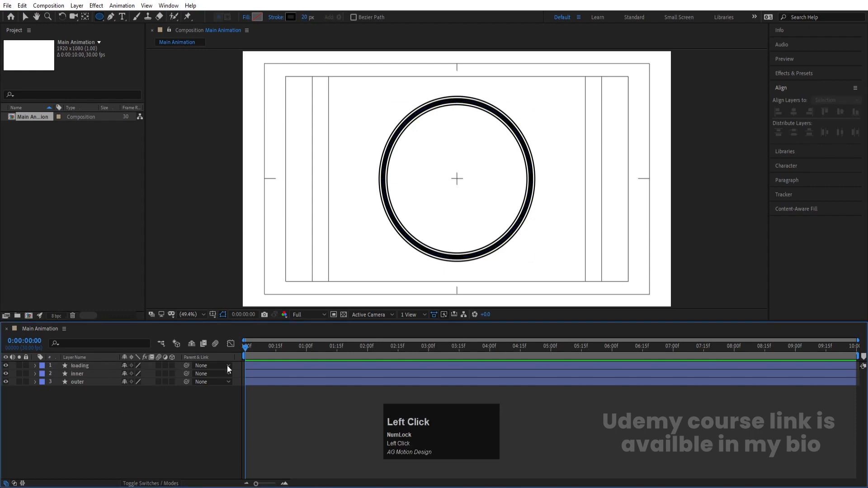
# Expand the loading layer and add a Trim Paths operator to its contents.
pyautogui.click(81, 366)
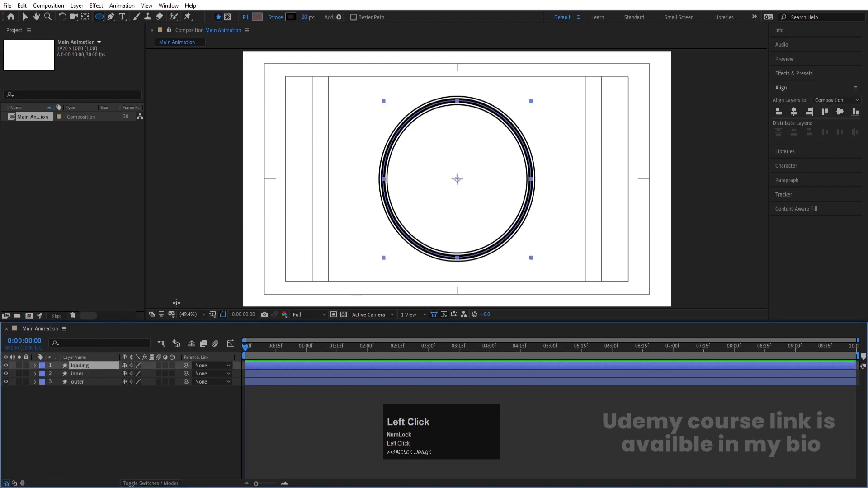
pyautogui.click(35, 365)
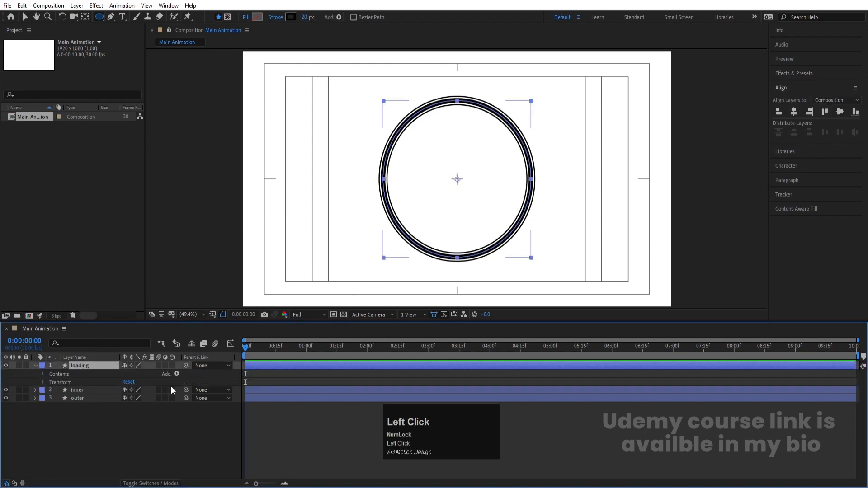
pyautogui.click(177, 374)
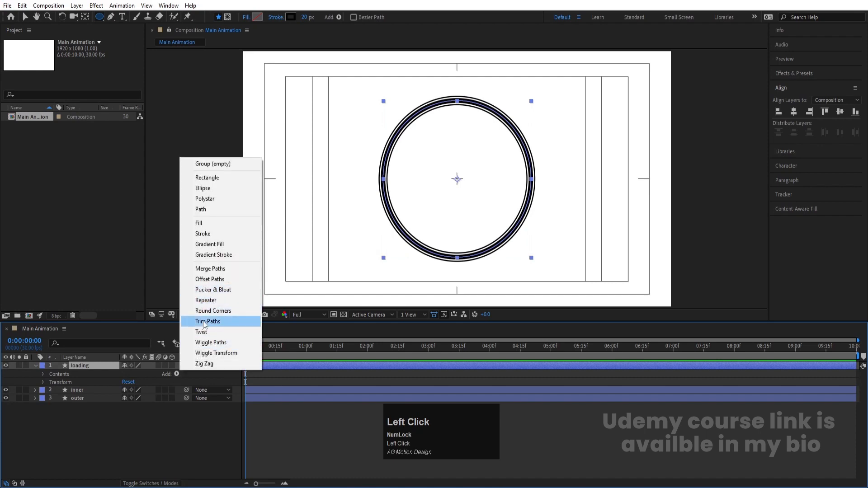
pyautogui.click(206, 322)
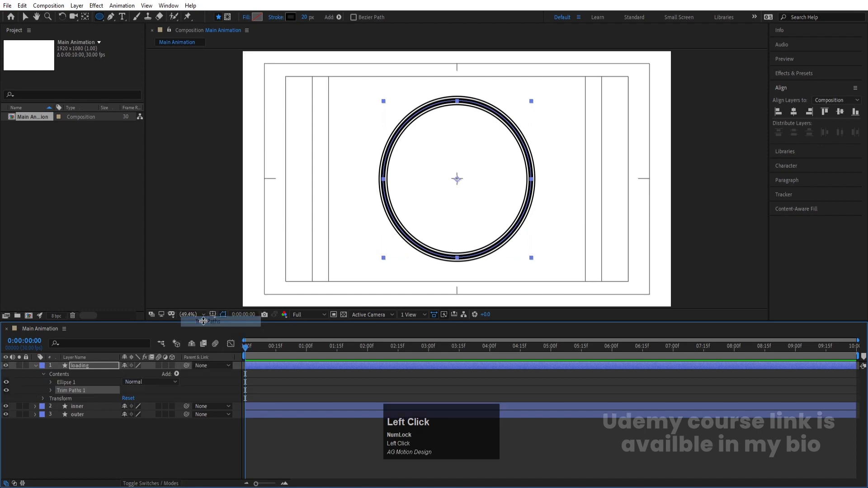
# Keyframe the loading ring's Trim Paths End from 0% at the start to the full circle at 8 seconds and preview it.
pyautogui.click(51, 390)
pyautogui.moveTo(128, 406); pyautogui.dragTo(83, 408)
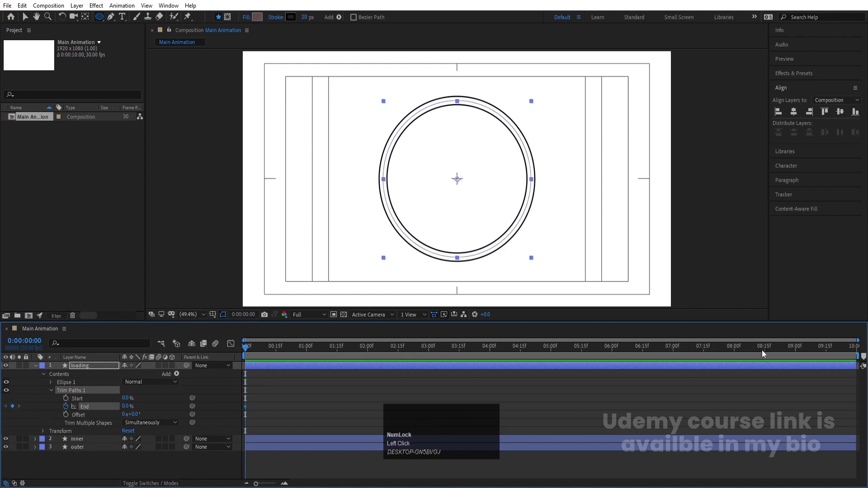
pyautogui.click(733, 346)
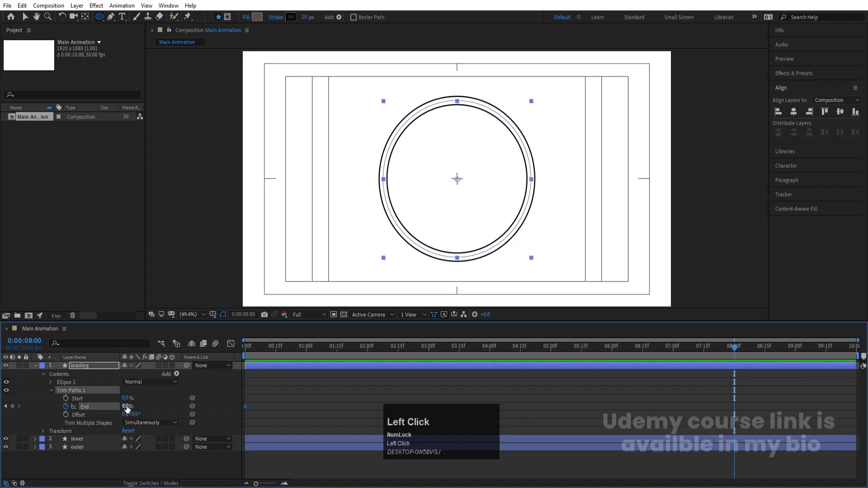
pyautogui.moveTo(127, 407); pyautogui.dragTo(181, 400)
pyautogui.press('Home')
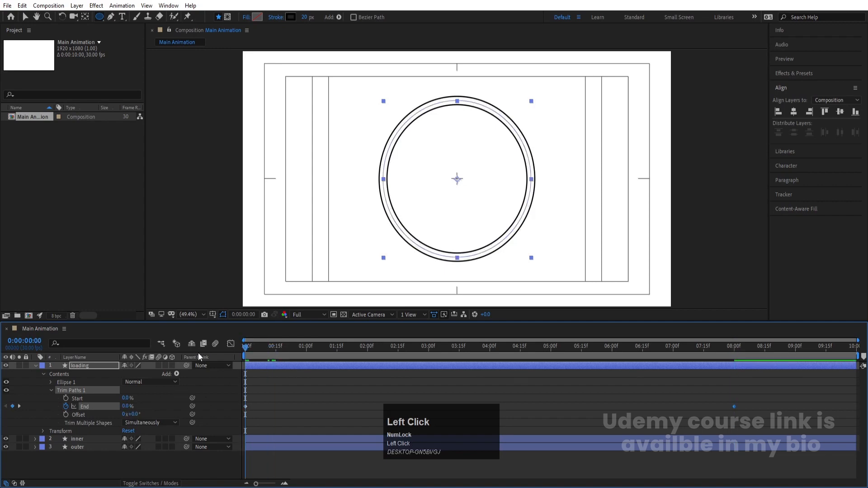
pyautogui.press('space')
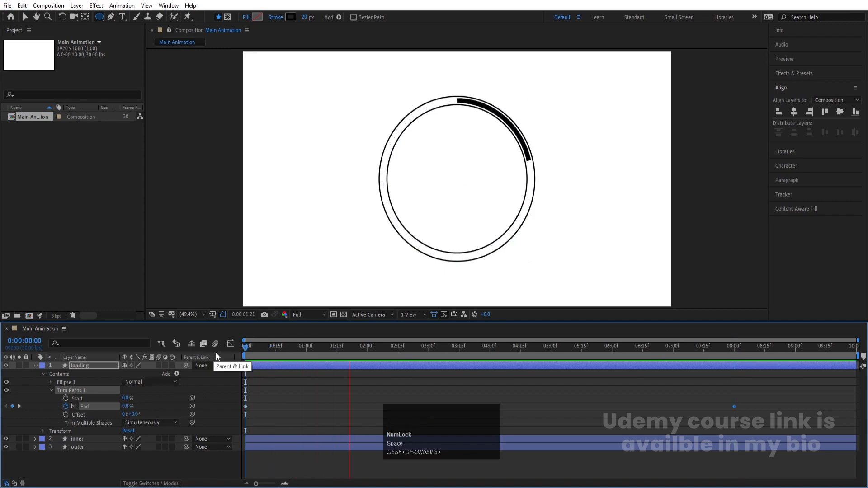
pyautogui.press('space')
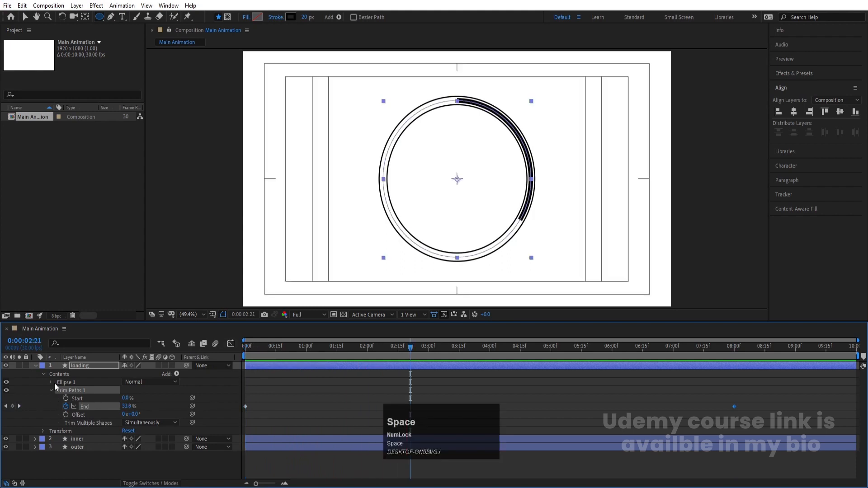
# Set the loading ring's stroke Line Cap to Round Cap, preview the animation and collapse the layer's properties.
pyautogui.click(50, 382)
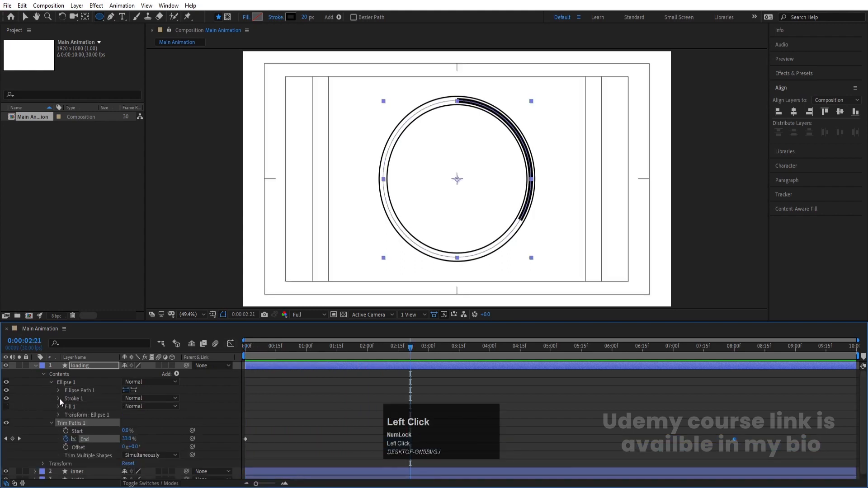
pyautogui.click(59, 398)
pyautogui.click(149, 439)
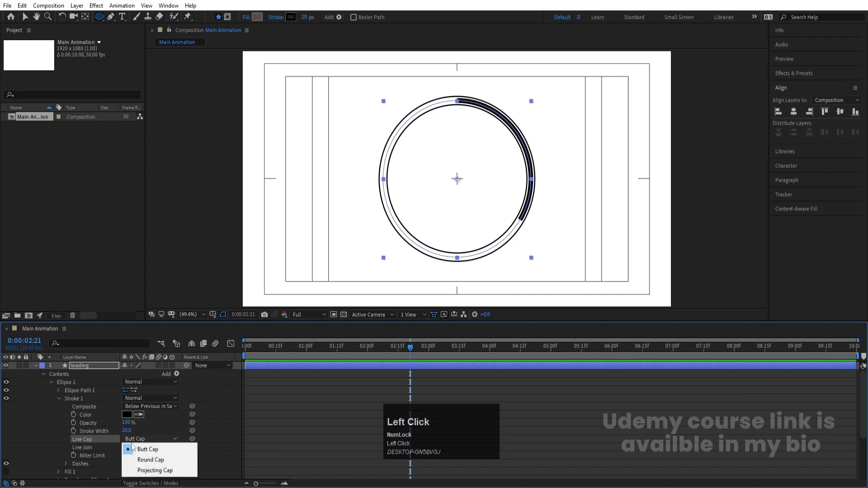
pyautogui.click(142, 459)
pyautogui.moveTo(287, 349); pyautogui.dragTo(245, 374)
pyautogui.press('space')
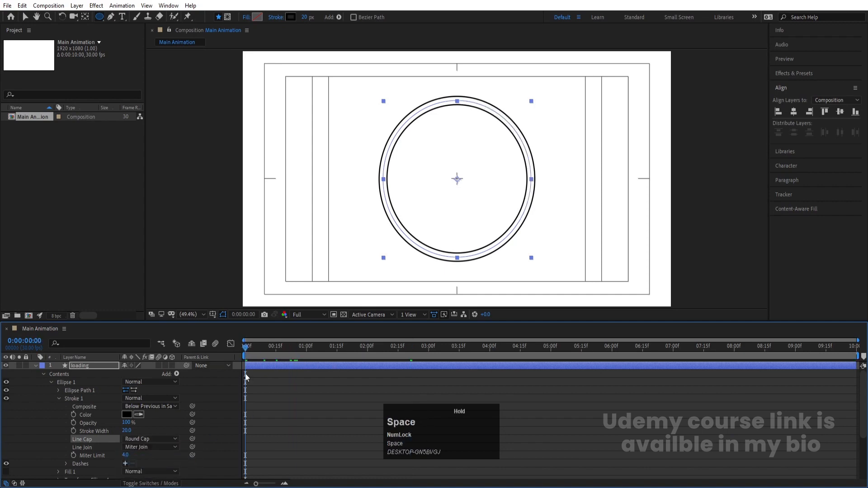
pyautogui.press('space')
pyautogui.click(35, 366)
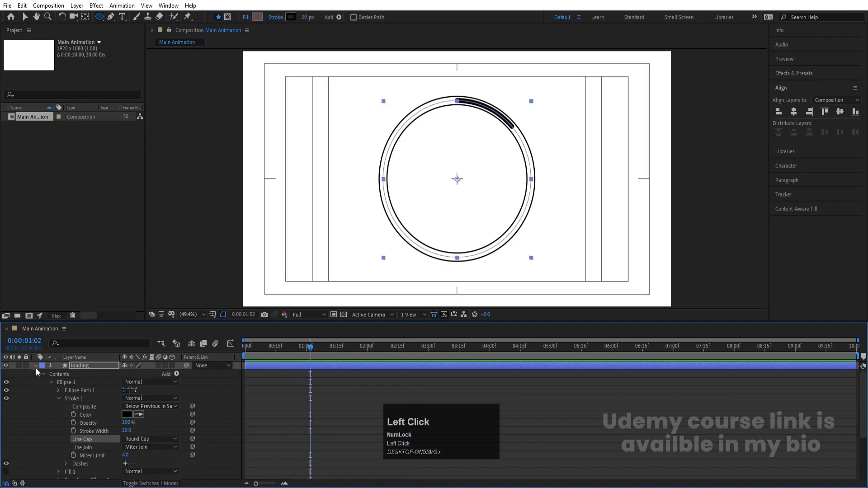
pyautogui.click(86, 402)
pyautogui.click(141, 410)
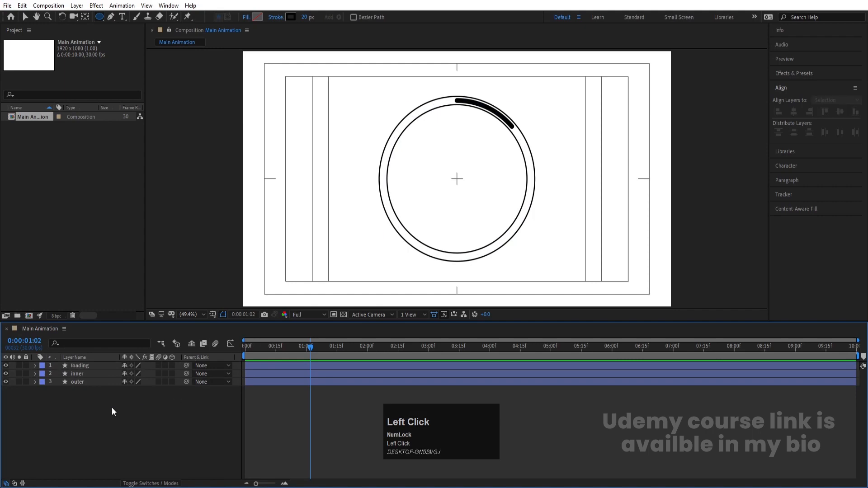
# Mark the loading, inner and outer layers as shy, lock them and hide the shy layers from the timeline.
pyautogui.moveTo(112, 407); pyautogui.dragTo(74, 365)
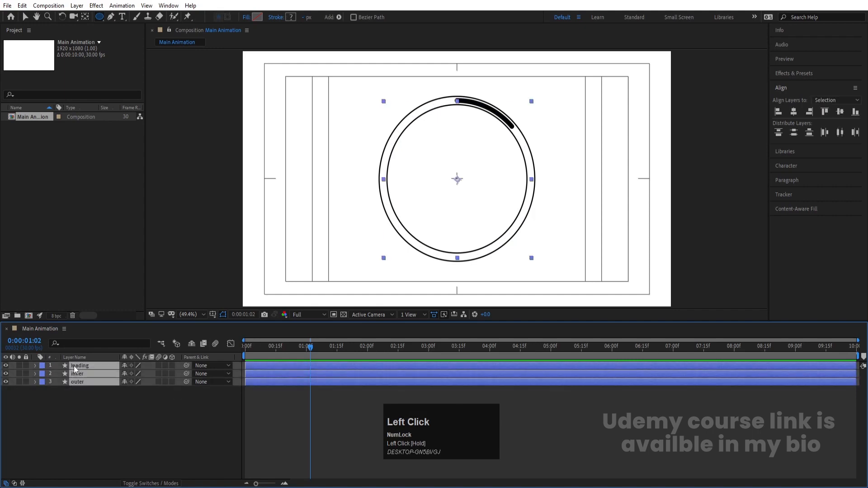
pyautogui.click(25, 365)
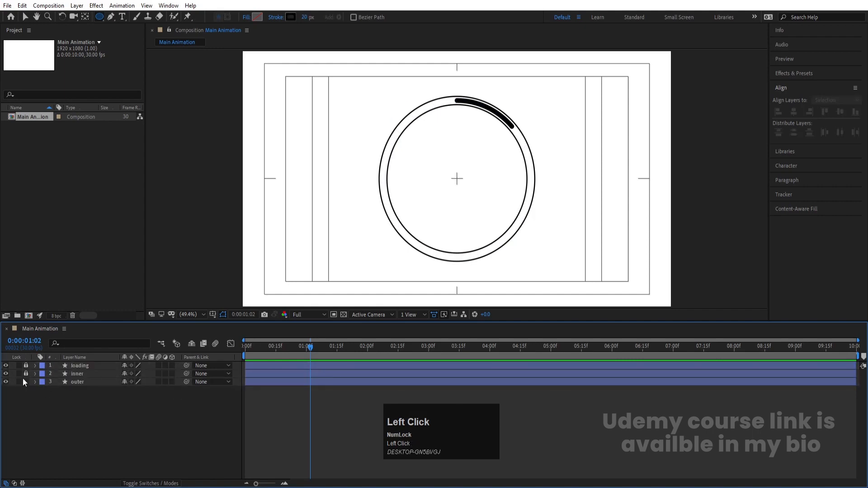
pyautogui.moveTo(97, 415); pyautogui.dragTo(87, 374)
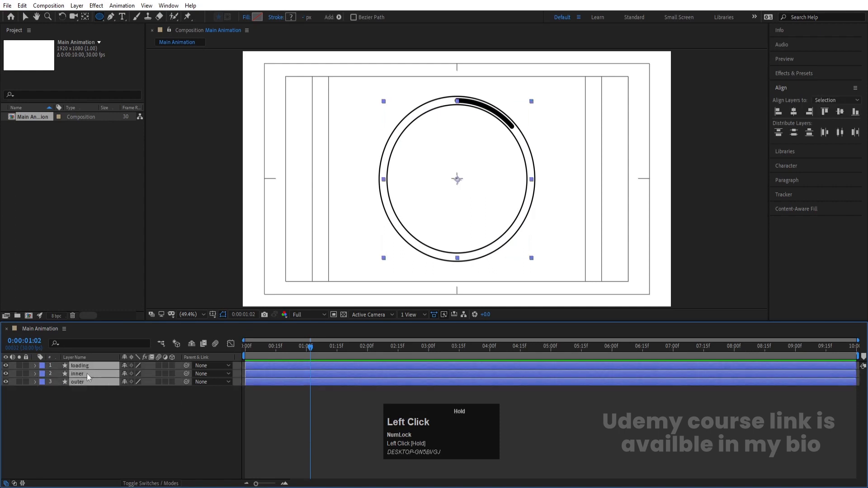
pyautogui.click(124, 366)
pyautogui.click(25, 366)
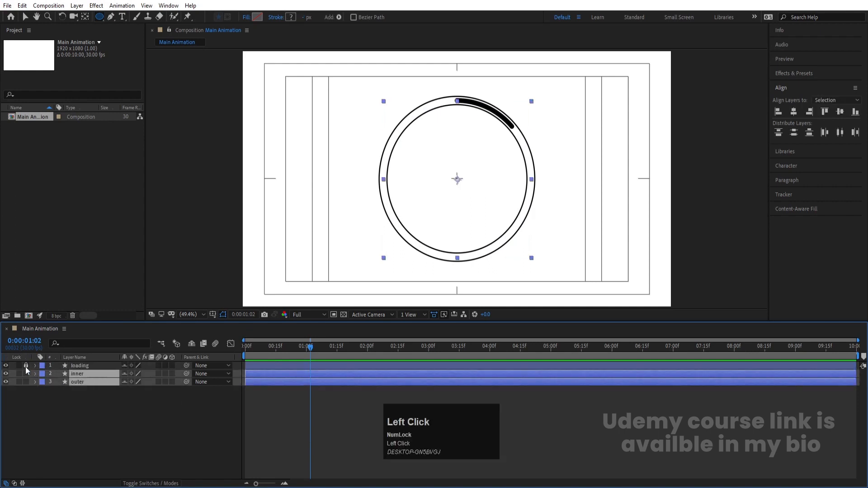
pyautogui.click(191, 343)
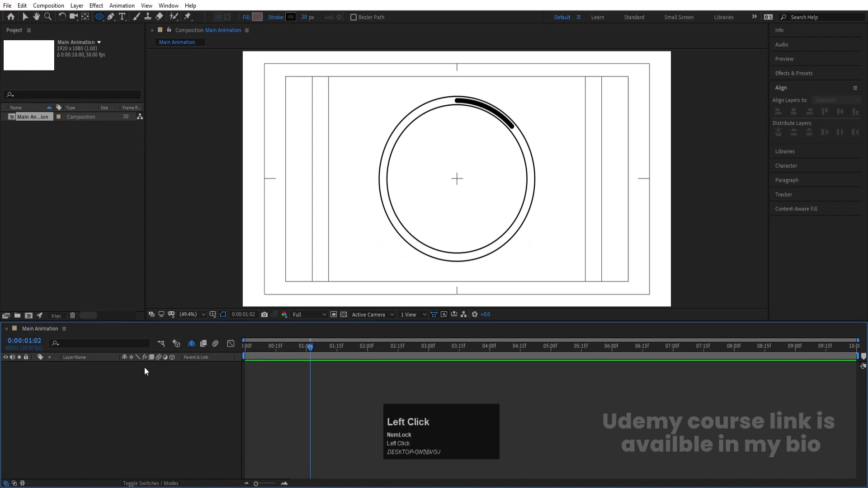
# Preview the ring from the start, turn off the visibility of all three locked layers and hide them from the timeline again.
pyautogui.moveTo(296, 346); pyautogui.dragTo(204, 344)
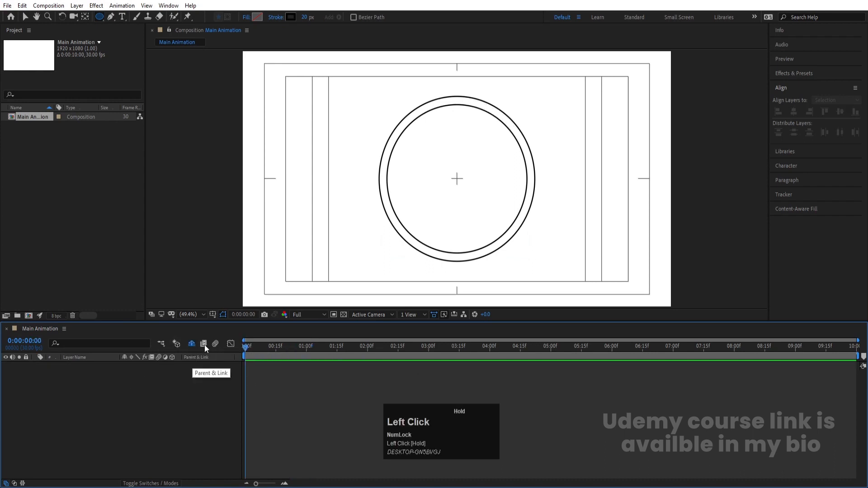
pyautogui.press('space')
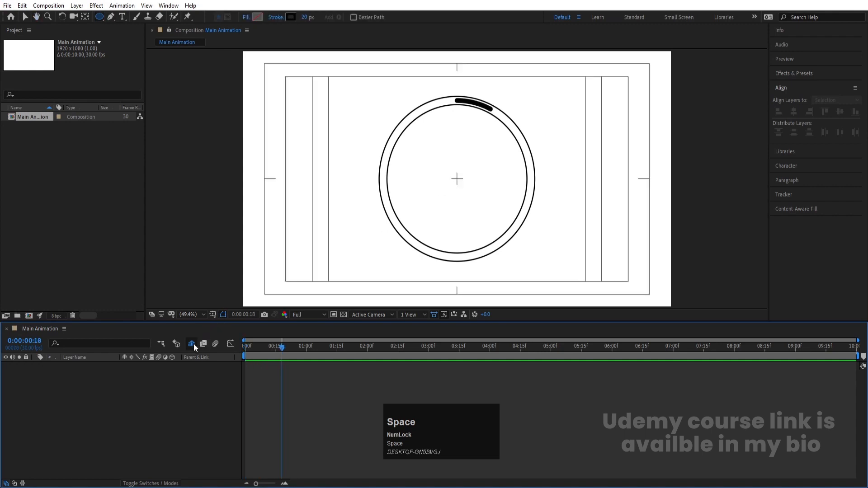
pyautogui.click(192, 344)
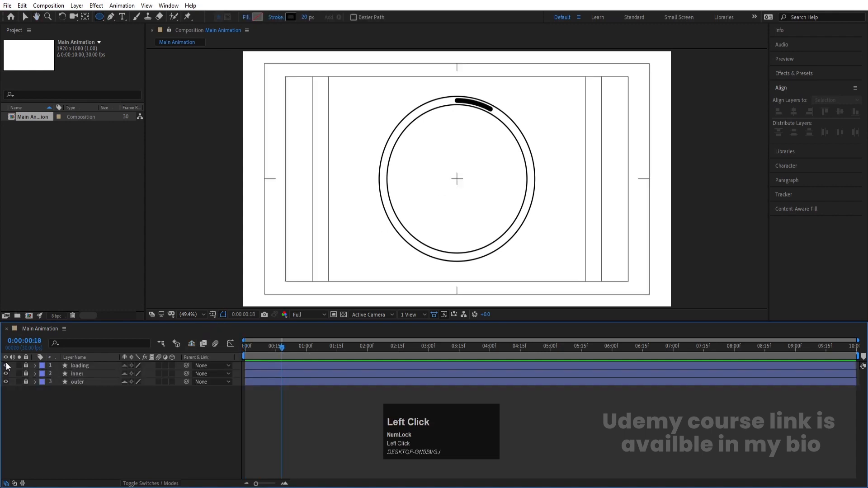
pyautogui.moveTo(6, 366); pyautogui.dragTo(6, 382)
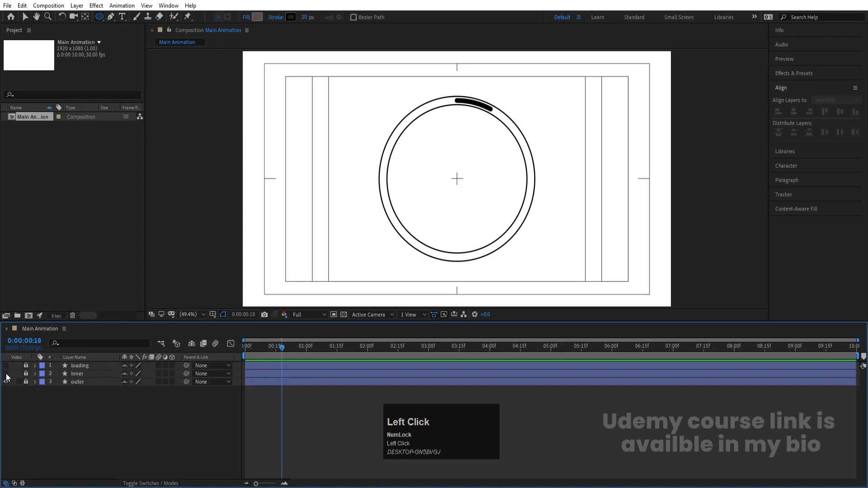
pyautogui.click(192, 343)
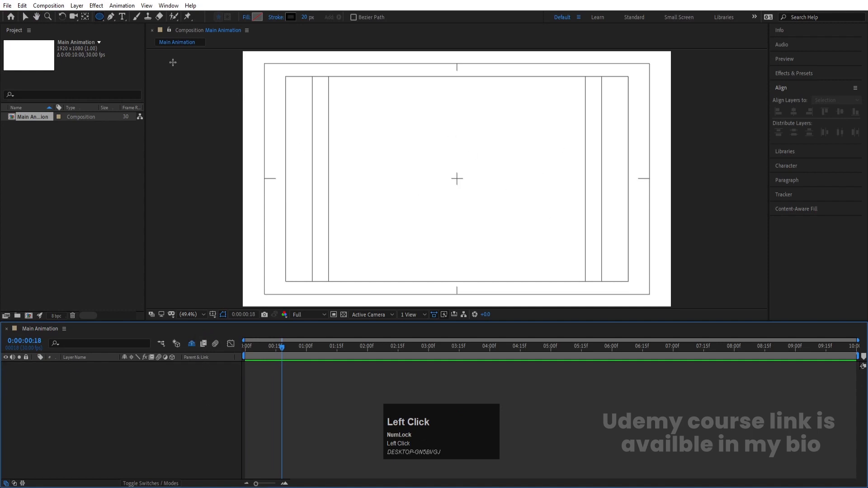
# Set the shape stroke to None and the fill to solid black, 000000.
pyautogui.click(276, 18)
pyautogui.click(388, 216)
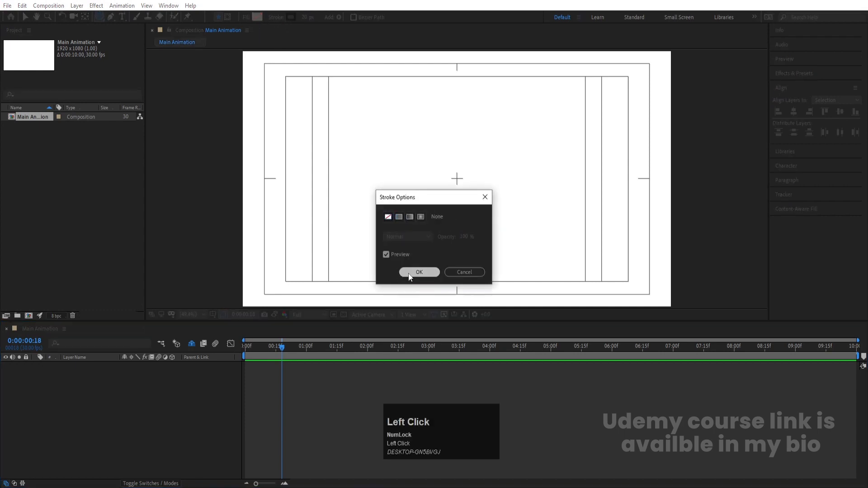
pyautogui.click(409, 272)
pyautogui.click(257, 17)
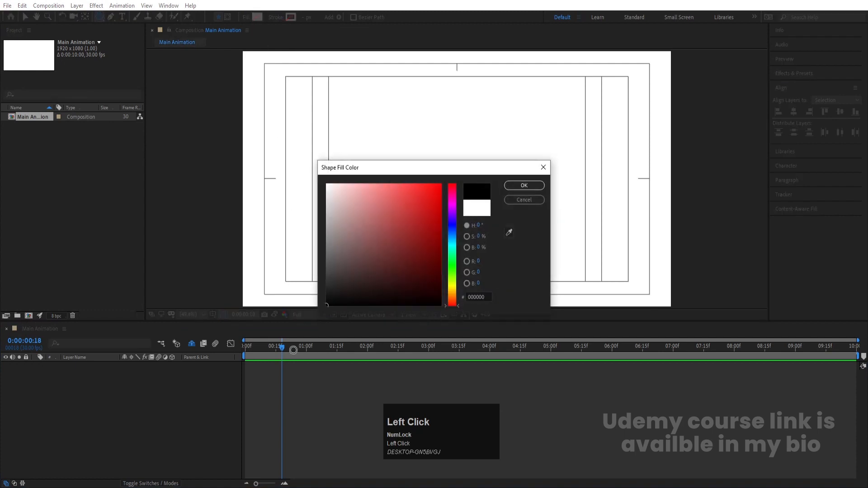
pyautogui.click(511, 187)
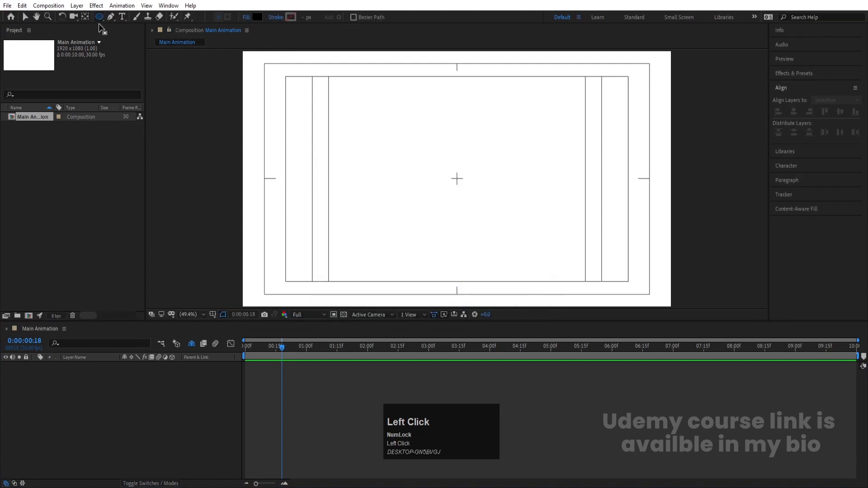
# Draw a small black circle near the composition's middle, centre its anchor point and align it to the composition's exact centre.
pyautogui.moveTo(430, 148); pyautogui.dragTo(483, 210)
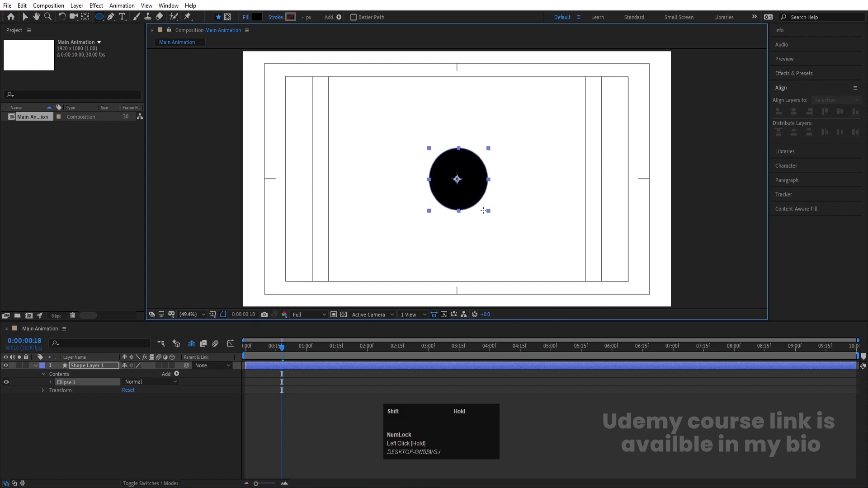
pyautogui.click(99, 438)
pyautogui.click(81, 368)
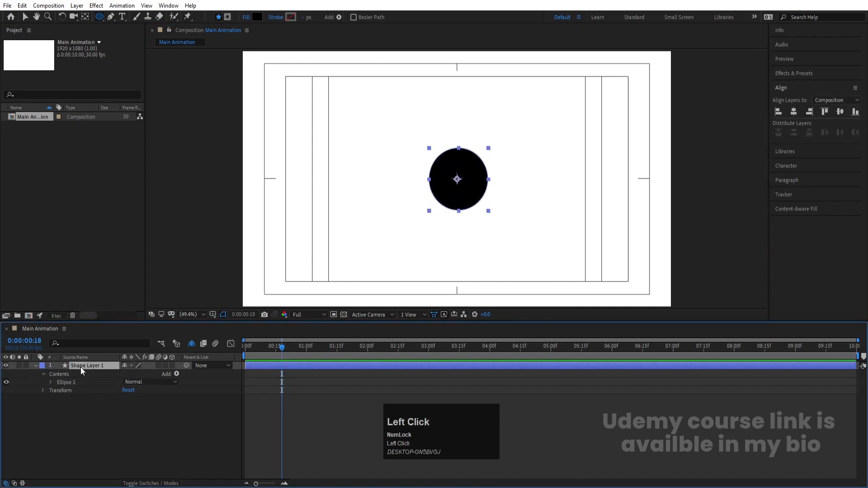
pyautogui.hotkey('ctrl', 'alt', 'Home')
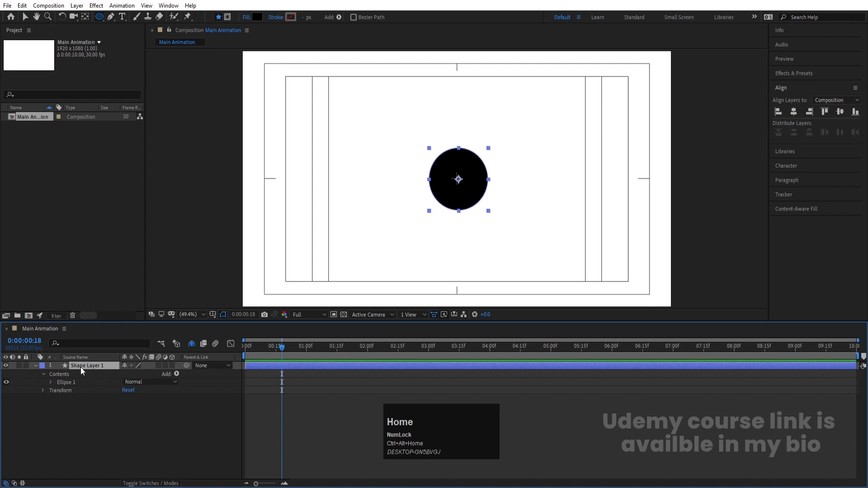
pyautogui.click(793, 112)
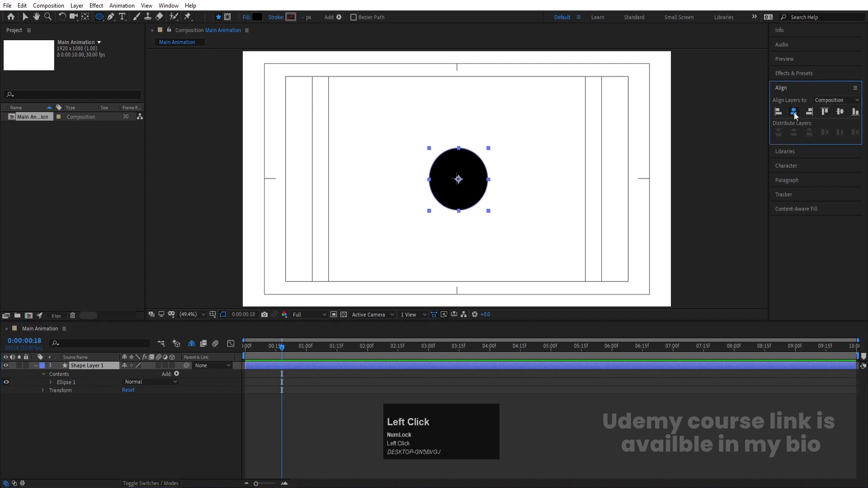
pyautogui.click(837, 115)
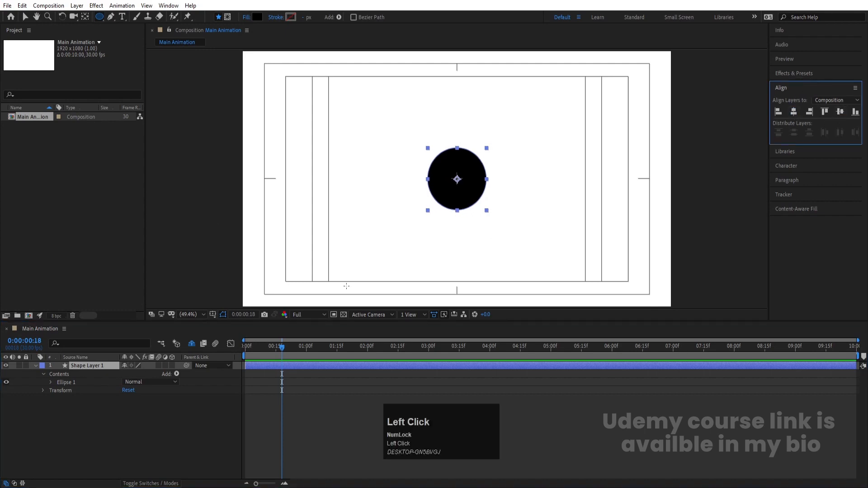
# Duplicate the circle layer, enable Snapping and place the copy directly to the right of the original so their edges touch.
pyautogui.click(146, 407)
pyautogui.click(83, 367)
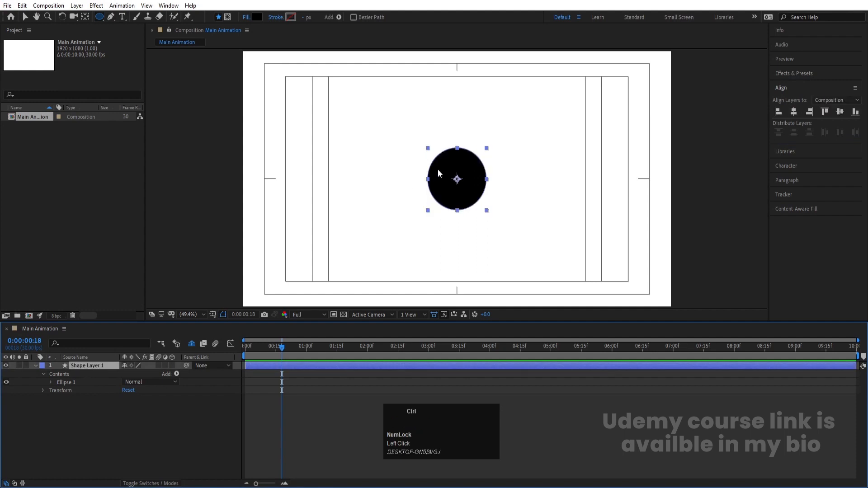
pyautogui.hotkey('ctrl', 'd')
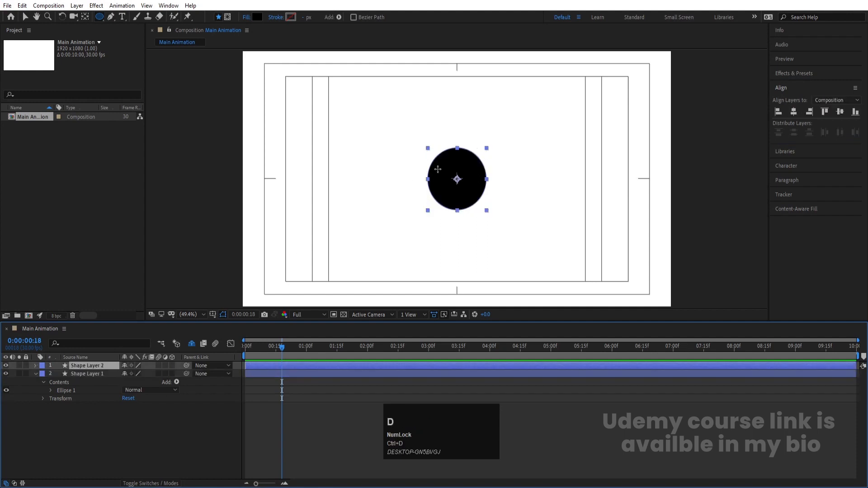
pyautogui.click(25, 17)
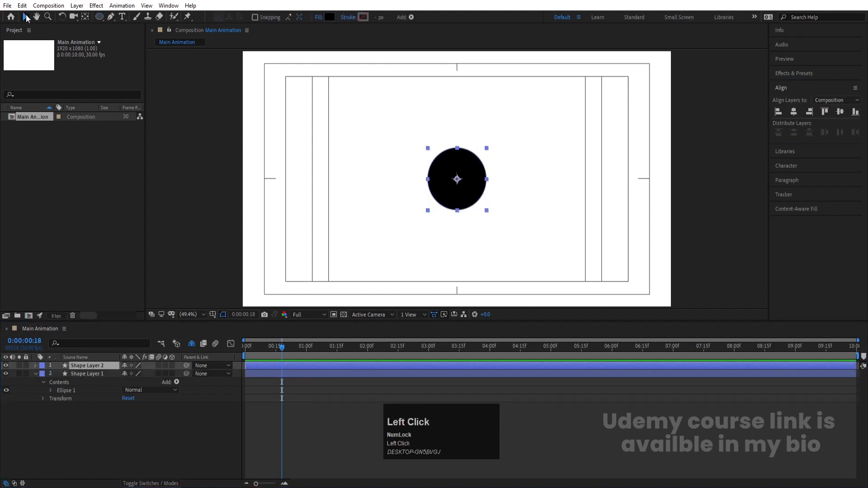
pyautogui.click(256, 17)
pyautogui.moveTo(435, 184); pyautogui.dragTo(486, 183)
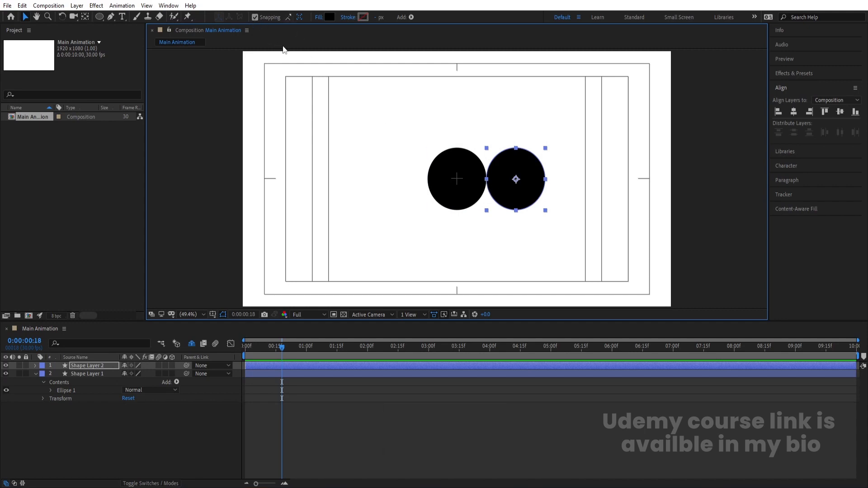
# Duplicate both circles together and arrange the two copies above the originals in the layer stack.
pyautogui.click(452, 158)
pyautogui.moveTo(401, 117); pyautogui.dragTo(563, 219)
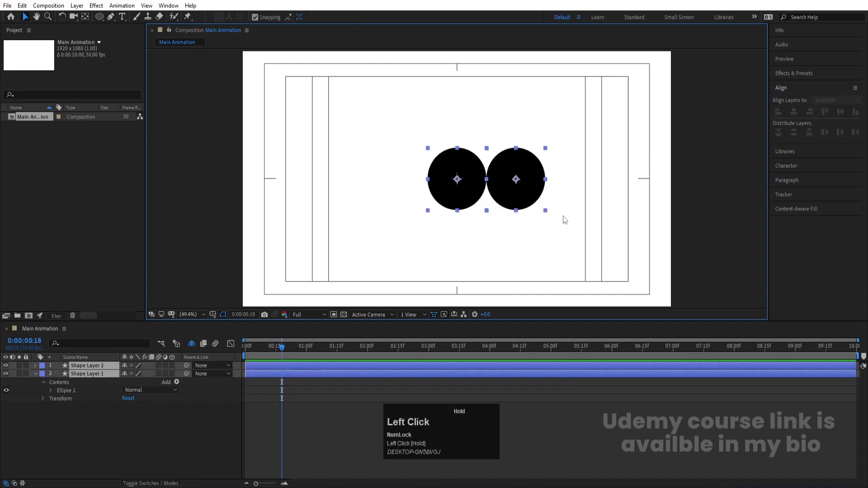
pyautogui.hotkey('ctrl', 'd')
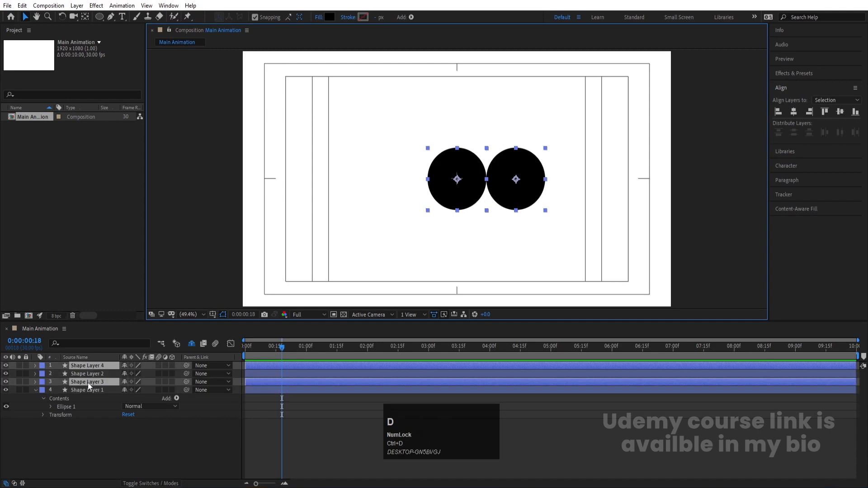
pyautogui.moveTo(88, 383); pyautogui.dragTo(90, 371)
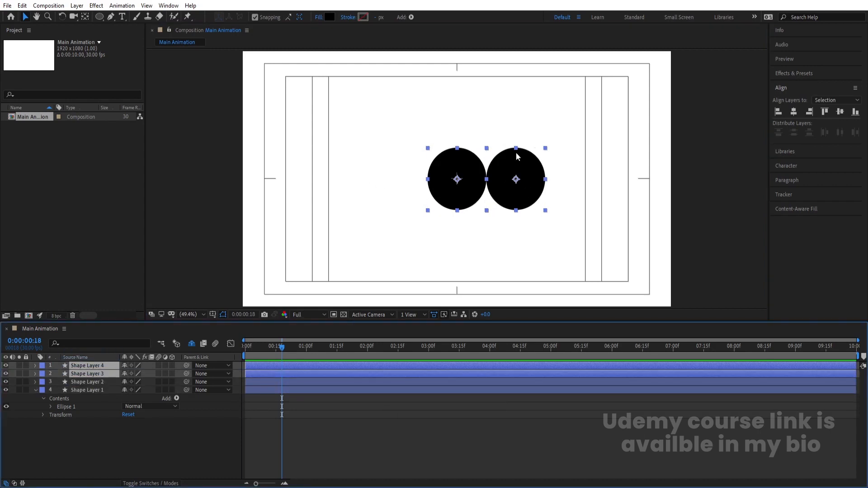
# Place the two copied circles directly below the originals and move all four circles together to the composition's centre.
pyautogui.moveTo(518, 157); pyautogui.dragTo(518, 219)
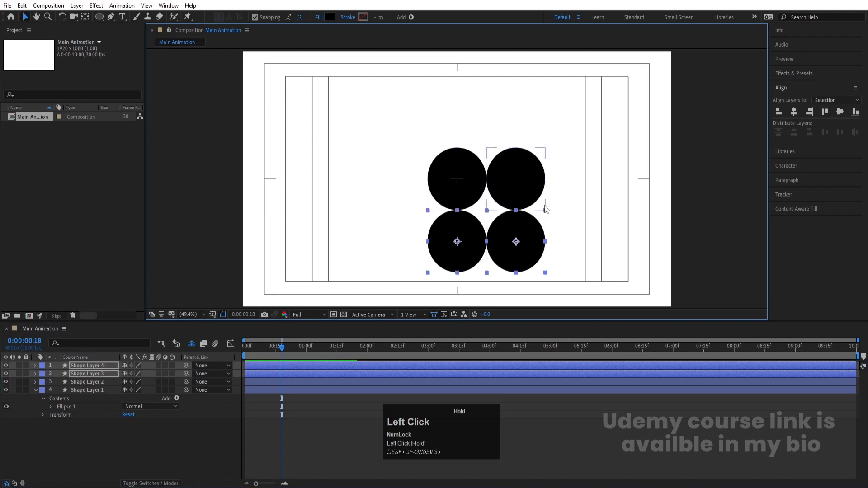
pyautogui.click(581, 207)
pyautogui.moveTo(547, 255); pyautogui.dragTo(451, 167)
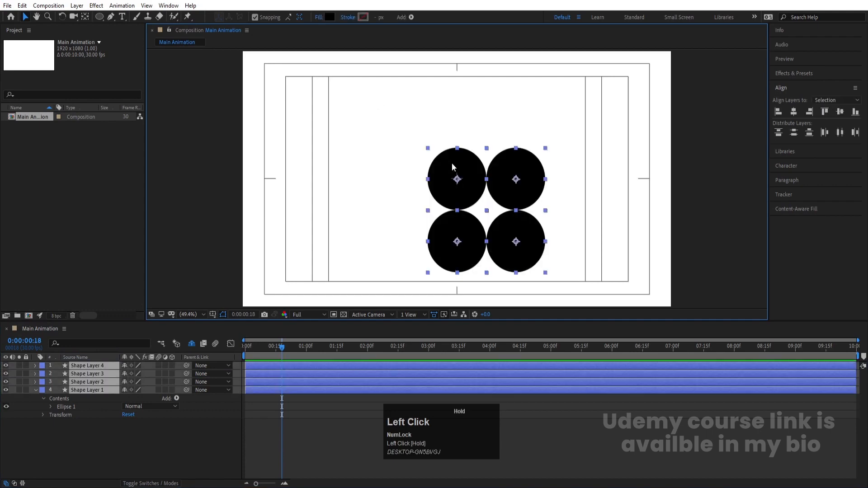
pyautogui.moveTo(469, 204); pyautogui.dragTo(441, 174)
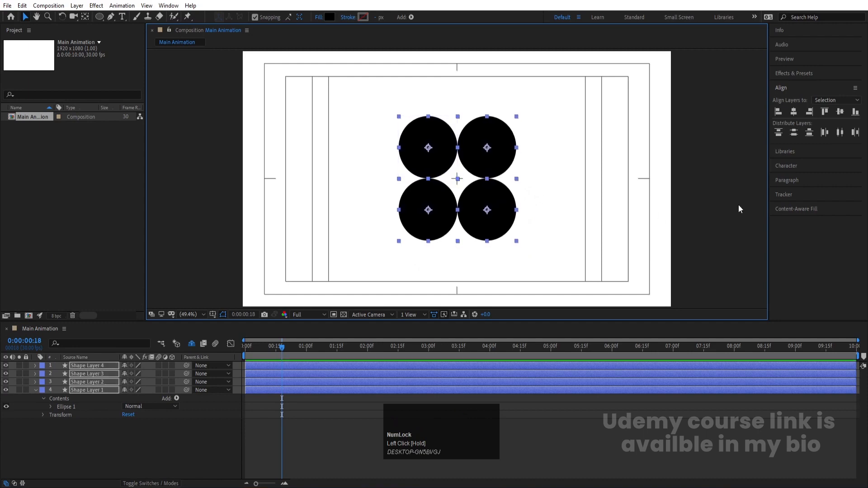
pyautogui.click(617, 210)
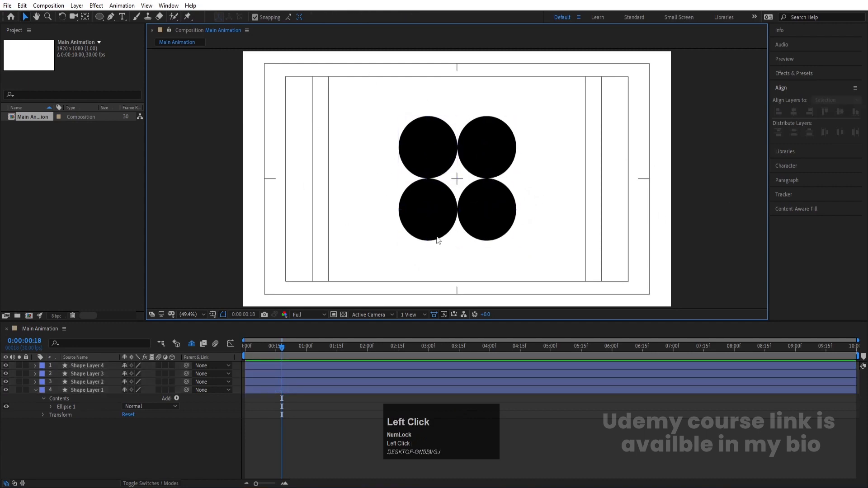
# Show the rulers and place a vertical guide exactly on the composition's centre mark.
pyautogui.click(441, 220)
pyautogui.click(466, 189)
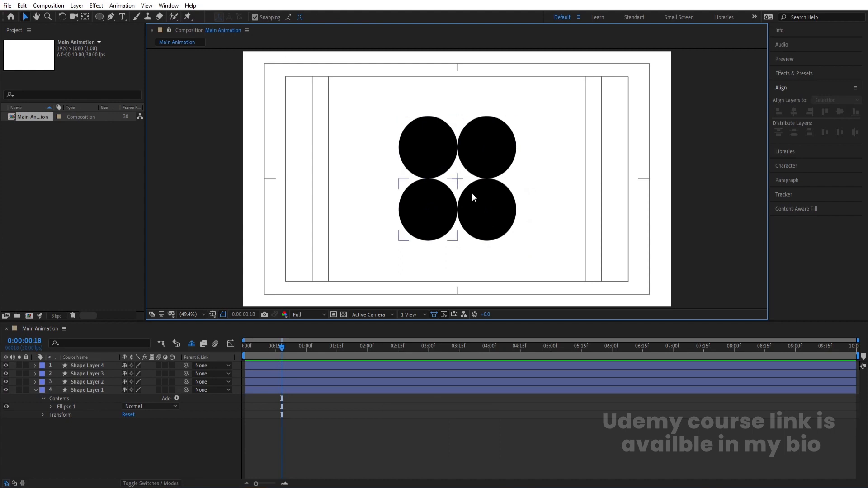
pyautogui.hotkey('ctrl', 'r')
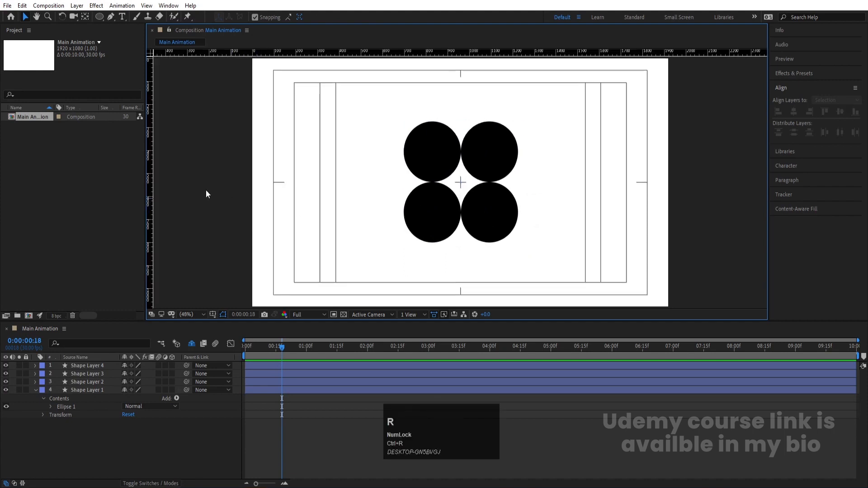
pyautogui.moveTo(150, 167); pyautogui.dragTo(477, 186)
pyautogui.keyDown('alt'); pyautogui.scroll(3, 476, 185); pyautogui.keyUp('alt')
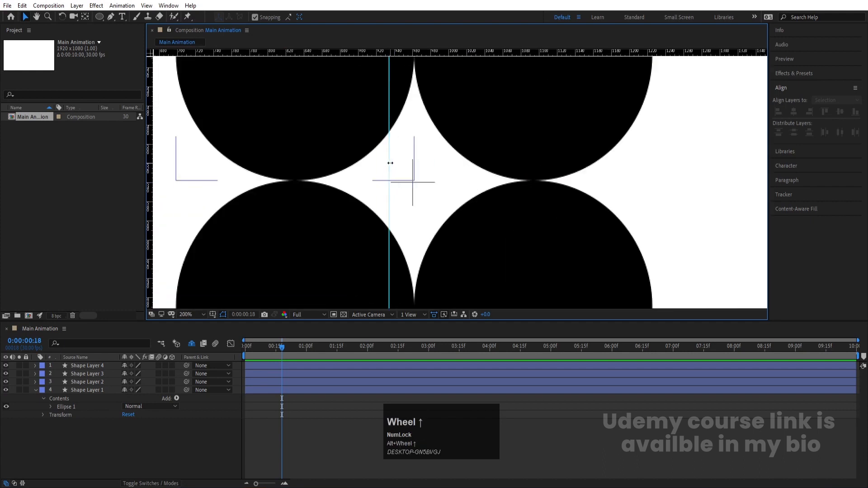
pyautogui.moveTo(390, 163); pyautogui.dragTo(412, 199)
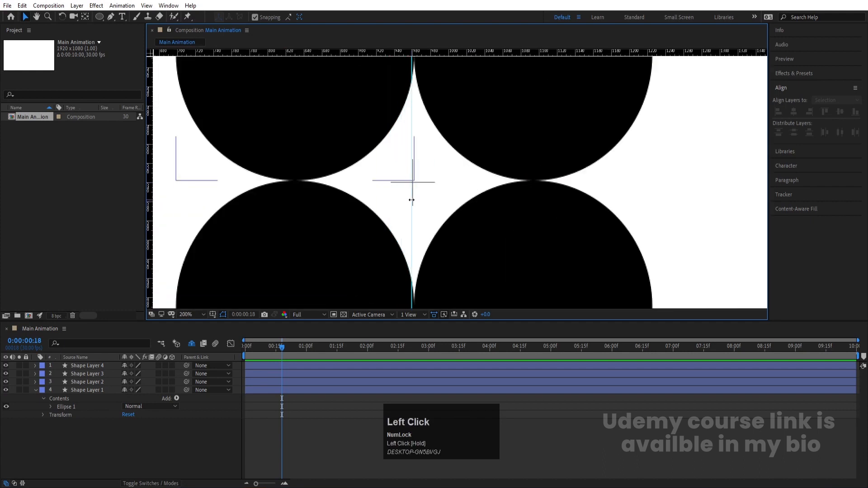
pyautogui.keyDown('alt'); pyautogui.scroll(4, 412, 200); pyautogui.keyUp('alt')
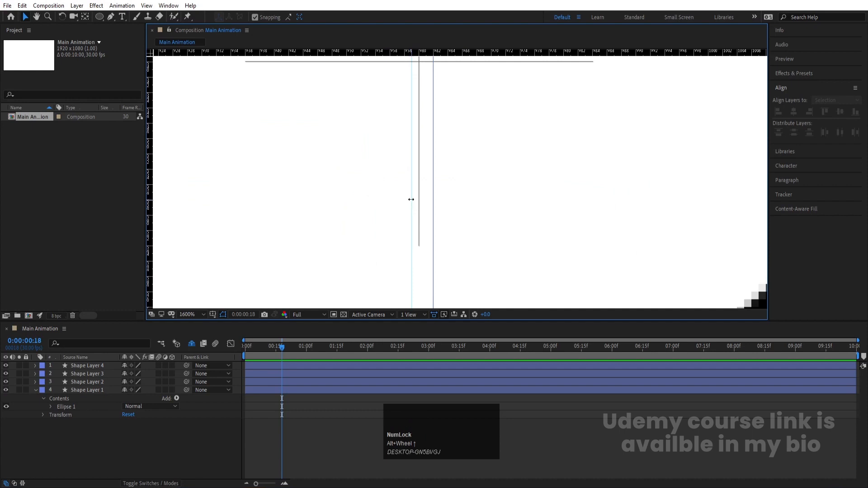
pyautogui.moveTo(411, 199); pyautogui.dragTo(418, 235)
pyautogui.keyDown('alt'); pyautogui.scroll(-3, 418, 249); pyautogui.keyUp('alt')
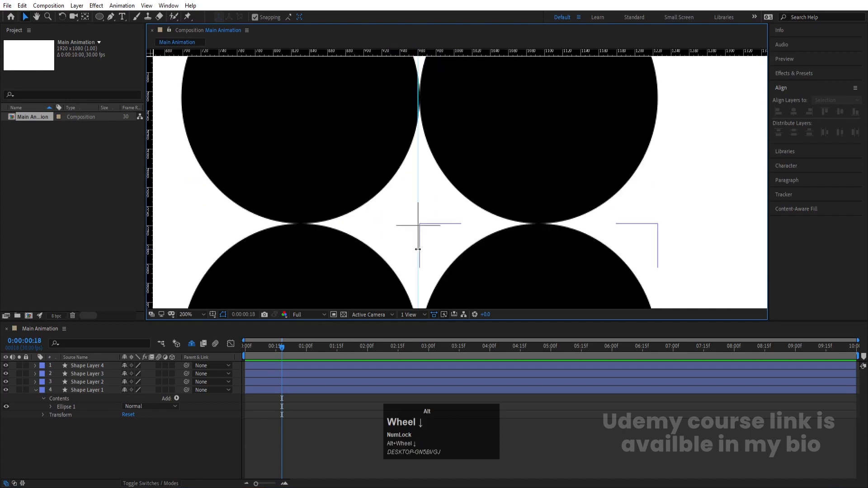
# Place a horizontal guide exactly through the composition's centre mark.
pyautogui.moveTo(418, 53); pyautogui.dragTo(429, 224)
pyautogui.keyDown('alt'); pyautogui.scroll(4, 452, 235); pyautogui.keyUp('alt')
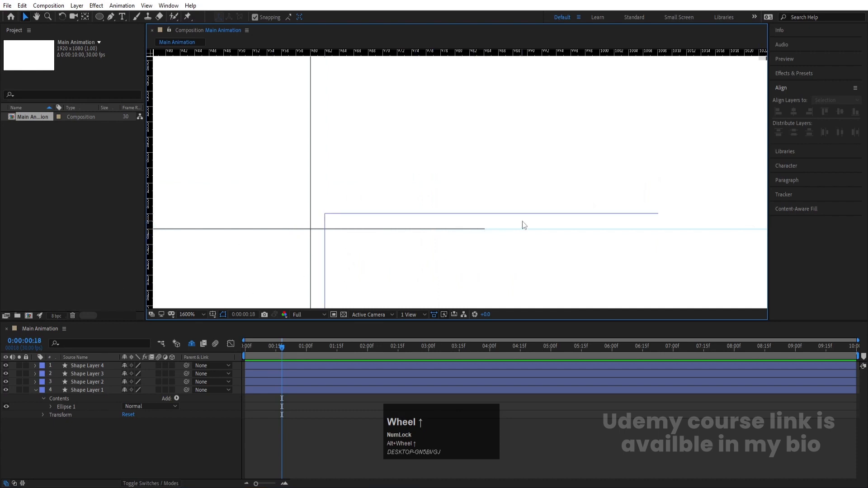
pyautogui.scroll(-5, 355, 214)
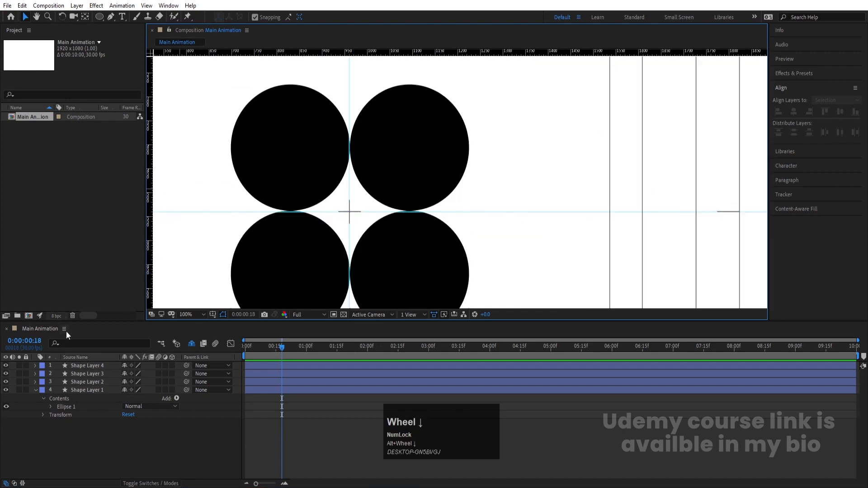
# Select all four circle layers and nudge them down until their horizontal contact line lies on the horizontal guide.
pyautogui.click(86, 390)
pyautogui.keyDown('shift'); pyautogui.click(86, 366); pyautogui.keyUp('shift')
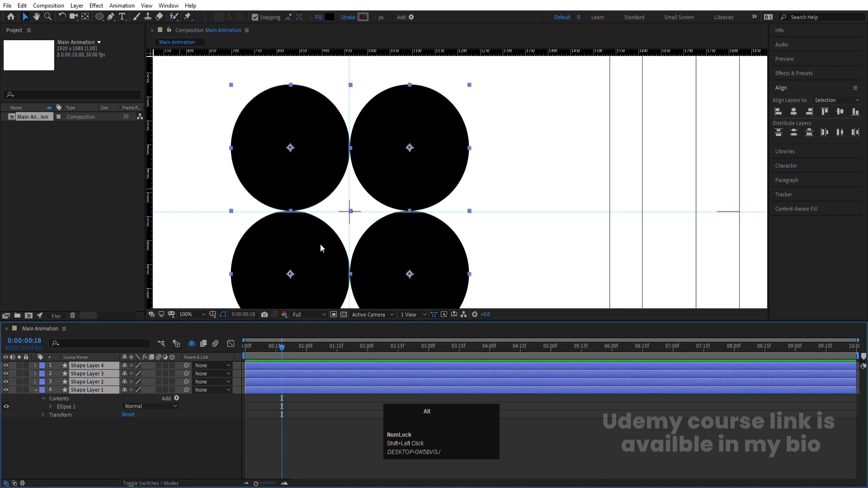
pyautogui.scroll(4, 377, 212)
pyautogui.press('Down')
pyautogui.press('Down')
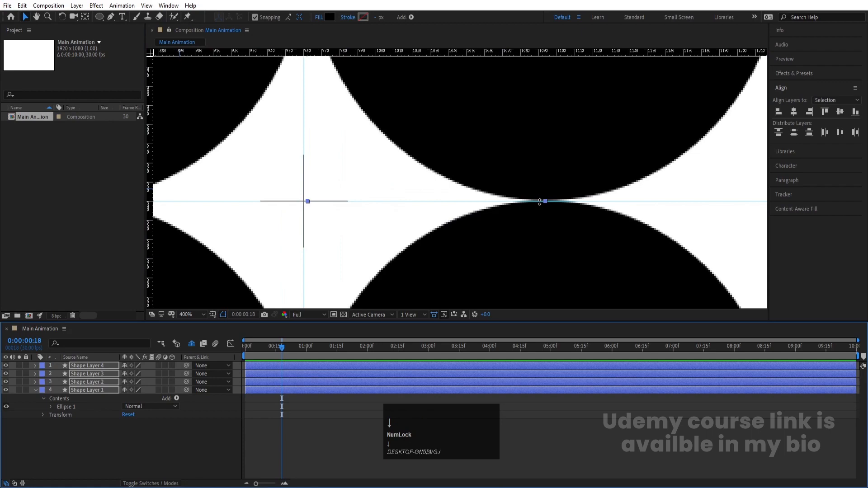
pyautogui.scroll(-2, 540, 208)
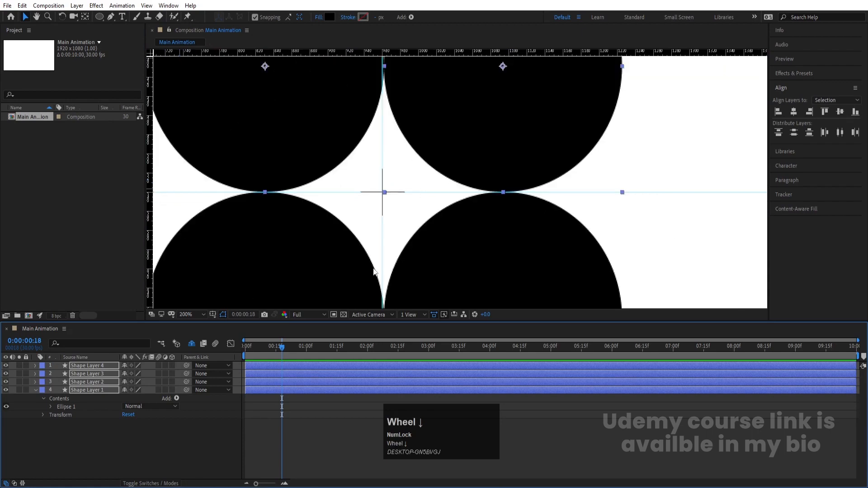
# Nudge the four circles sideways until the contact line between the two columns lies on the vertical guide.
pyautogui.scroll(2, 374, 271)
pyautogui.moveTo(391, 256); pyautogui.dragTo(378, 170)
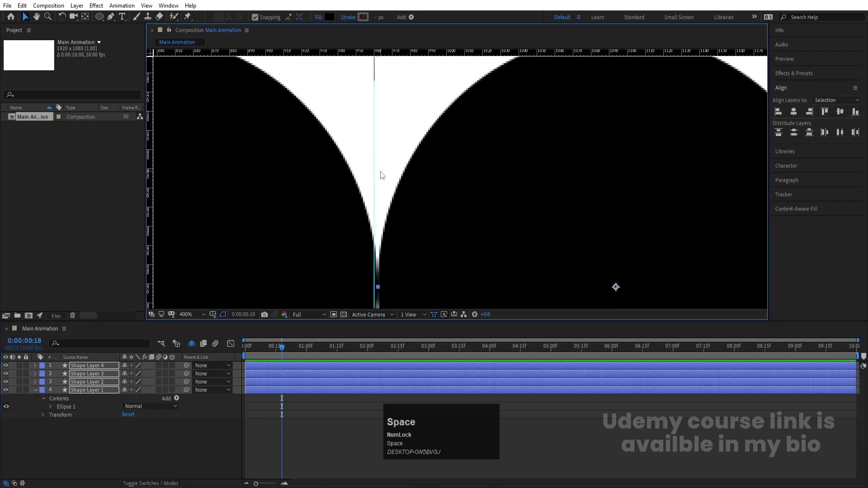
pyautogui.press('Left')
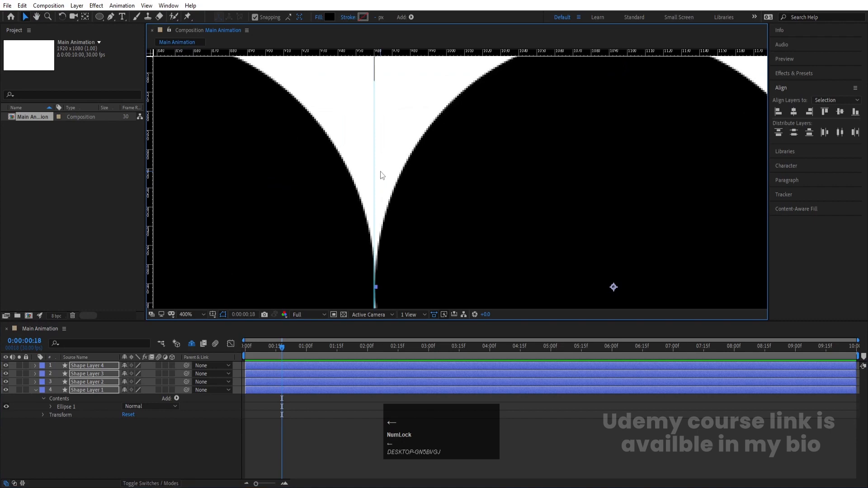
pyautogui.press('Left')
pyautogui.scroll(-2, 383, 180)
pyautogui.press('Right')
pyautogui.press('Right')
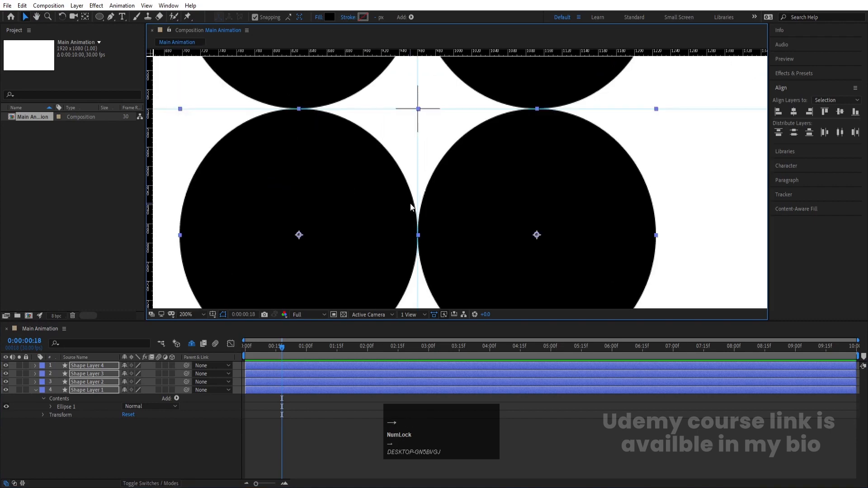
pyautogui.scroll(-6, 411, 207)
pyautogui.scroll(4, 423, 229)
pyautogui.scroll(-4, 423, 230)
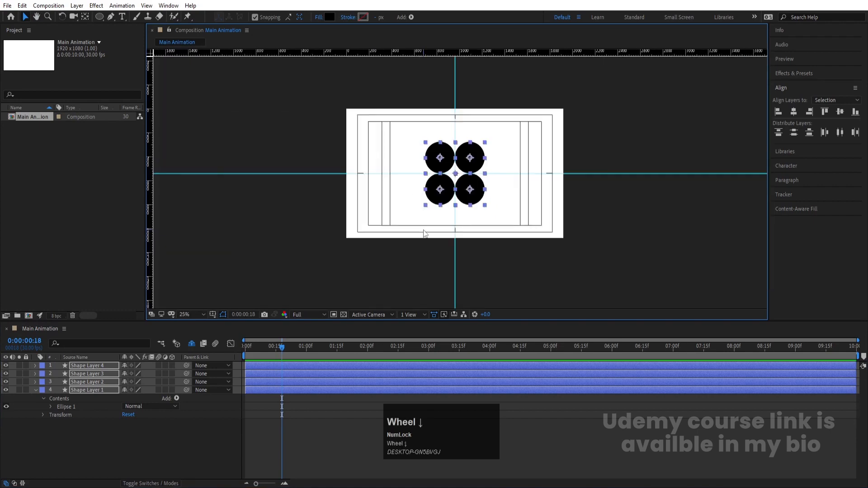
pyautogui.click(183, 315)
pyautogui.click(213, 157)
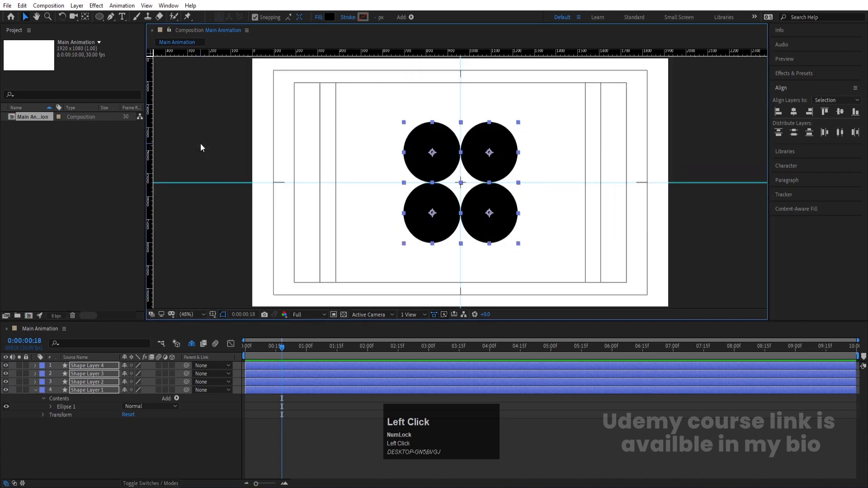
# Clear both guides off the composition and collapse the properties of Shape Layer 1.
pyautogui.click(105, 452)
pyautogui.moveTo(317, 181); pyautogui.dragTo(302, 330)
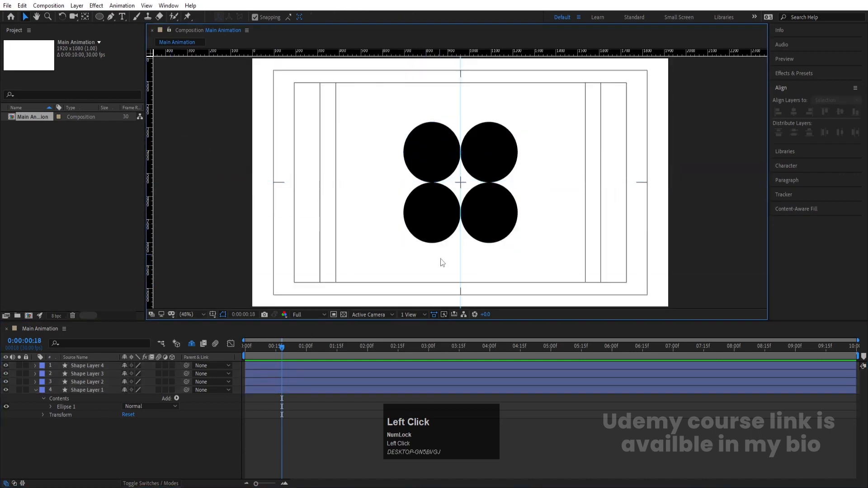
pyautogui.click(459, 250)
pyautogui.moveTo(459, 251); pyautogui.dragTo(210, 261)
pyautogui.click(150, 437)
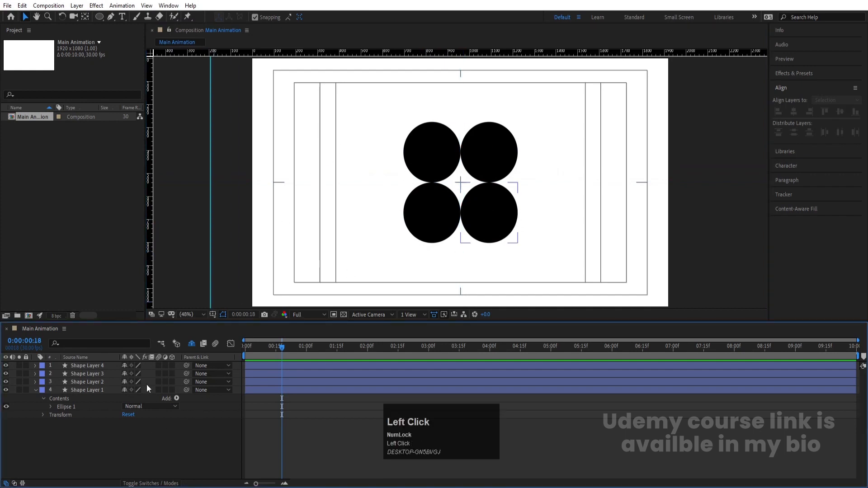
pyautogui.click(35, 399)
pyautogui.click(37, 392)
pyautogui.press('Num_Lock')
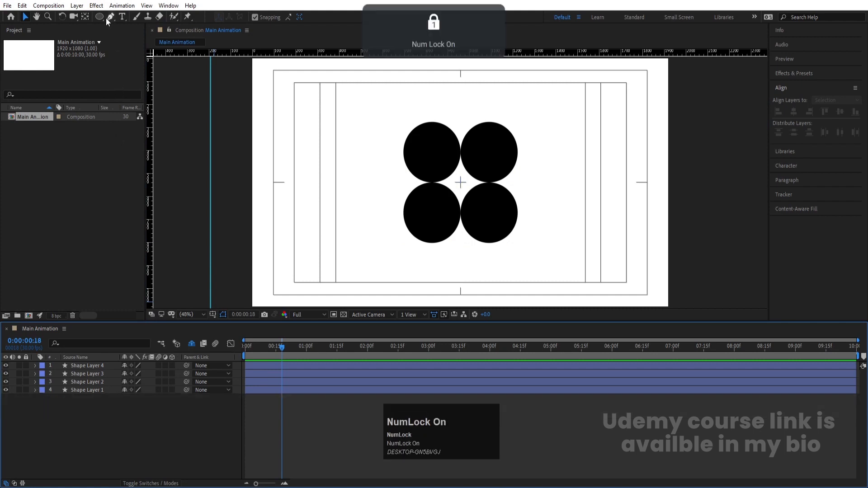
# Draw a white (FFFFFF) square with the Rectangle tool on a new layer, covering the middle of the four circles.
pyautogui.moveTo(99, 17); pyautogui.dragTo(138, 17)
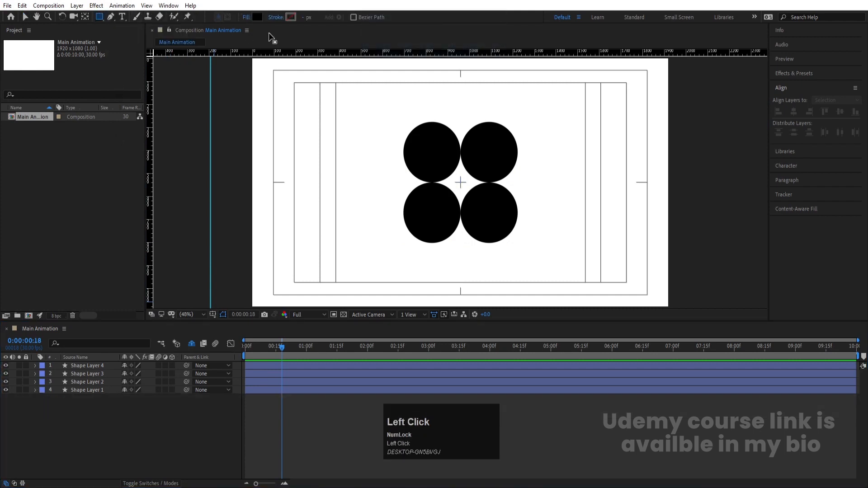
pyautogui.click(256, 17)
pyautogui.click(327, 185)
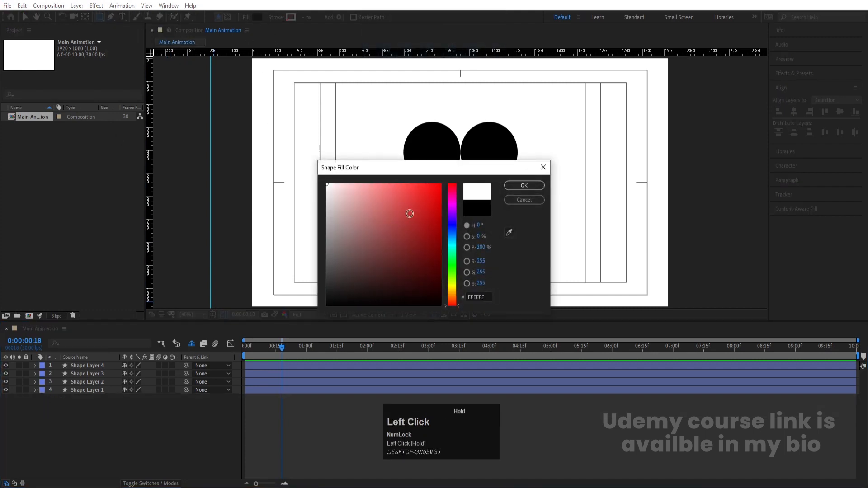
pyautogui.click(524, 185)
pyautogui.moveTo(435, 147); pyautogui.dragTo(496, 210)
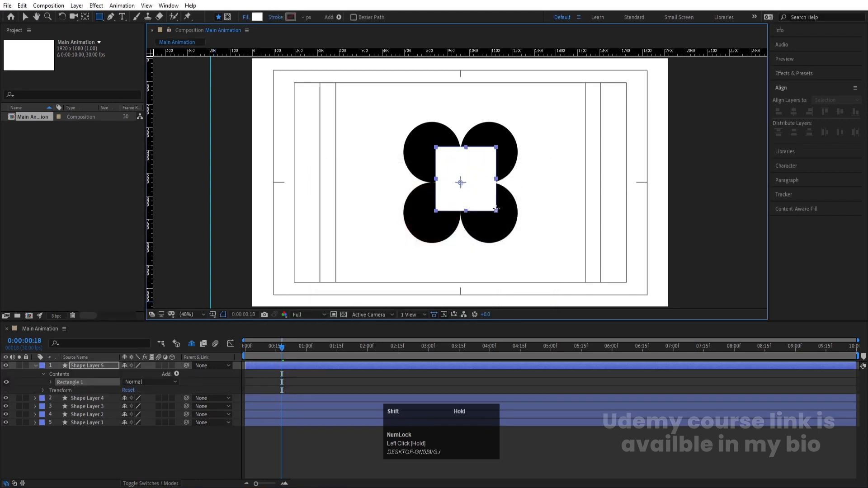
# Centre the white square's anchor point and align the square horizontally and vertically to the composition's centre.
pyautogui.click(94, 367)
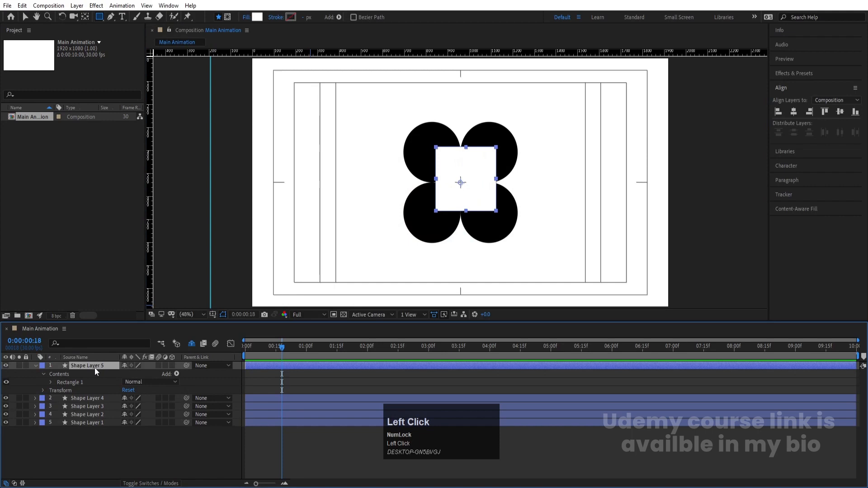
pyautogui.hotkey('ctrl', 'alt', 'Home')
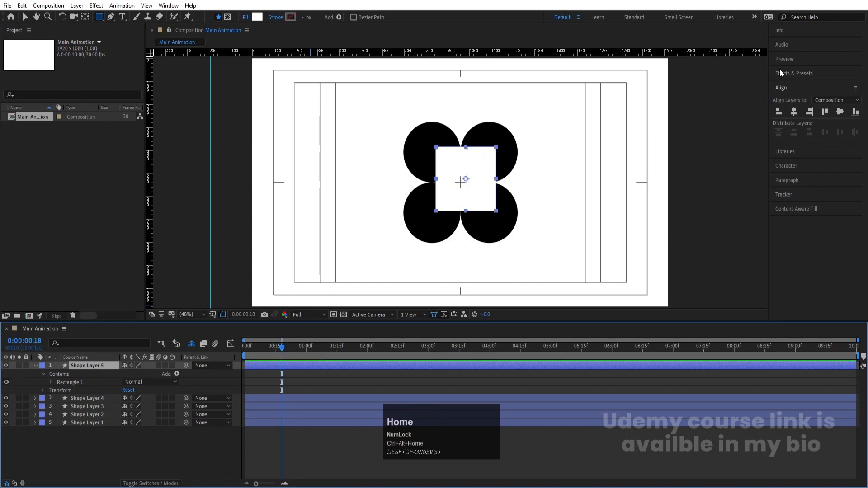
pyautogui.click(794, 111)
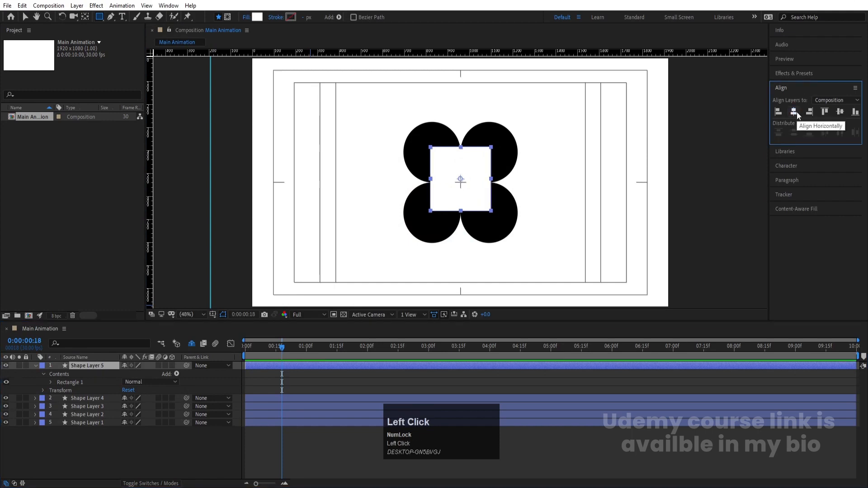
pyautogui.click(838, 113)
# Rename the white square's layer as mask and collapse its properties.
pyautogui.click(87, 366)
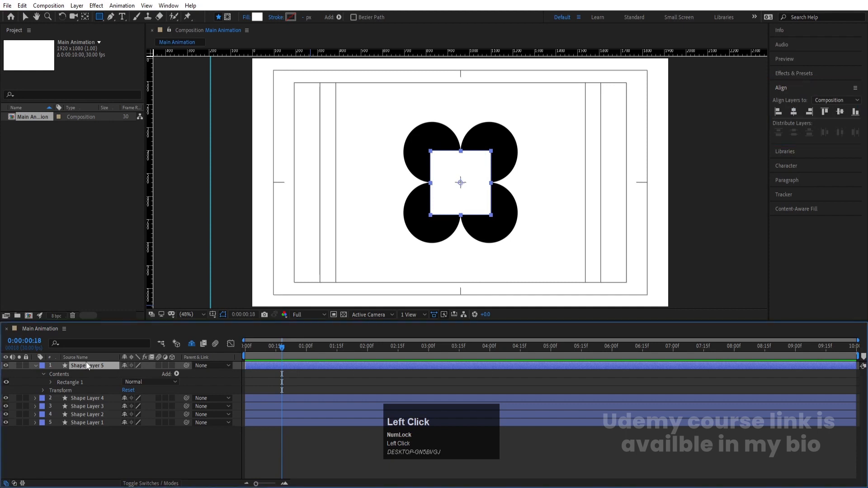
pyautogui.press('Return')
pyautogui.write('mask')
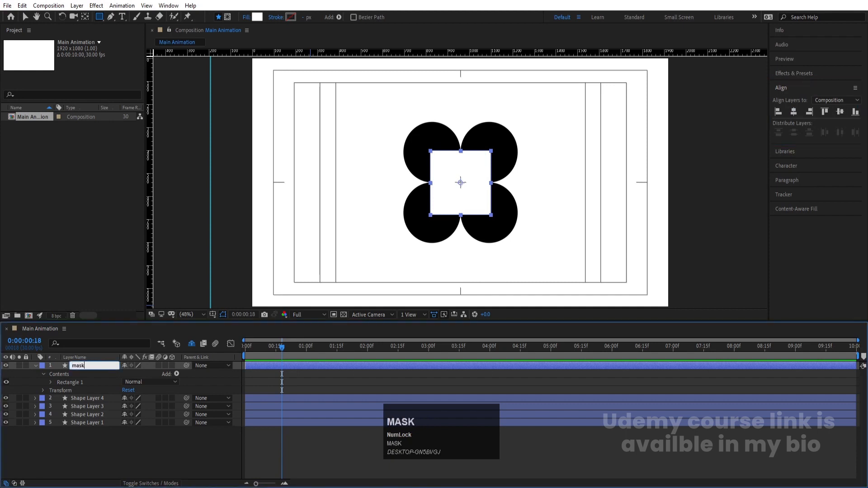
pyautogui.press('Return')
pyautogui.click(37, 366)
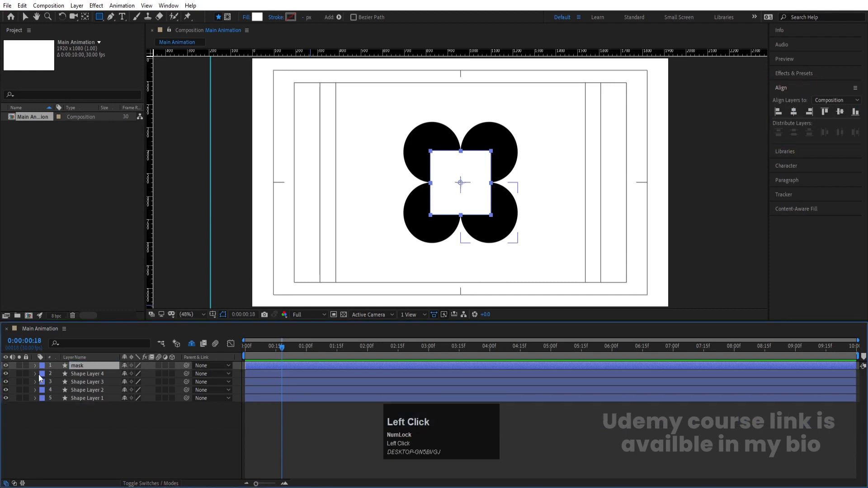
# Change the label colour of the four circle layers, Shape Layer 1 to Shape Layer 4, to Yellow.
pyautogui.click(81, 398)
pyautogui.keyDown('shift'); pyautogui.click(80, 374); pyautogui.keyUp('shift')
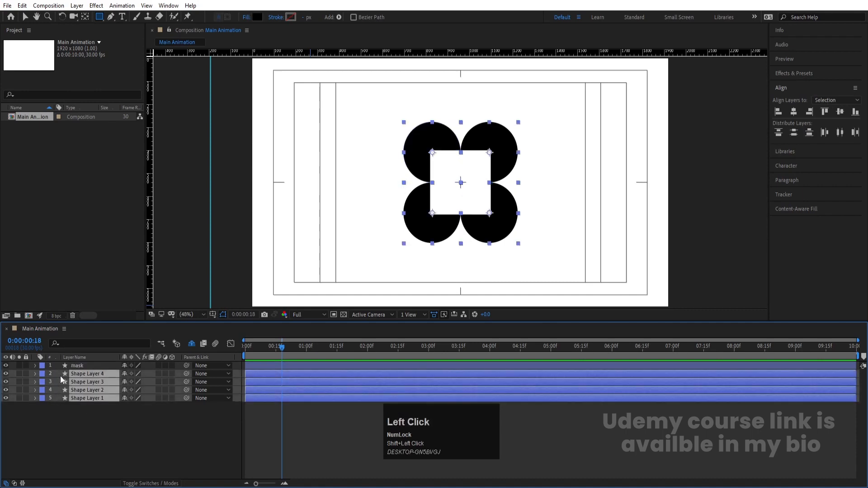
pyautogui.click(42, 373)
pyautogui.click(60, 224)
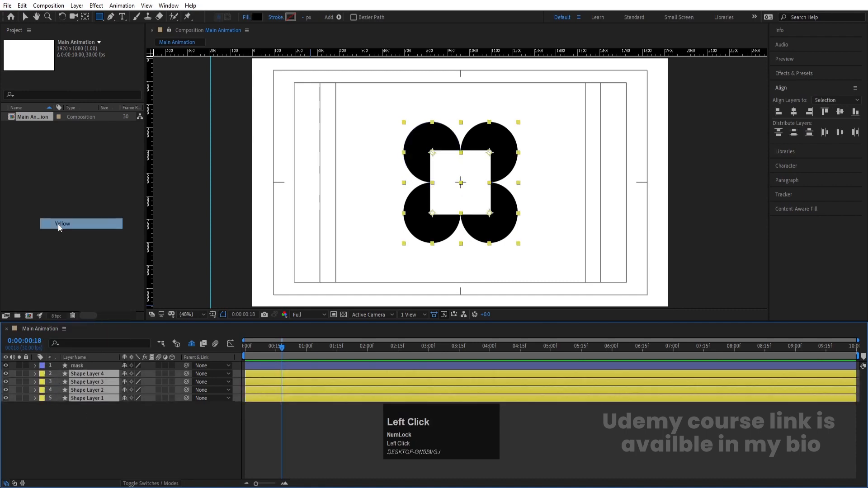
pyautogui.click(77, 416)
# Duplicate the mask layer and hide the copy at the top of the layer stack.
pyautogui.click(82, 366)
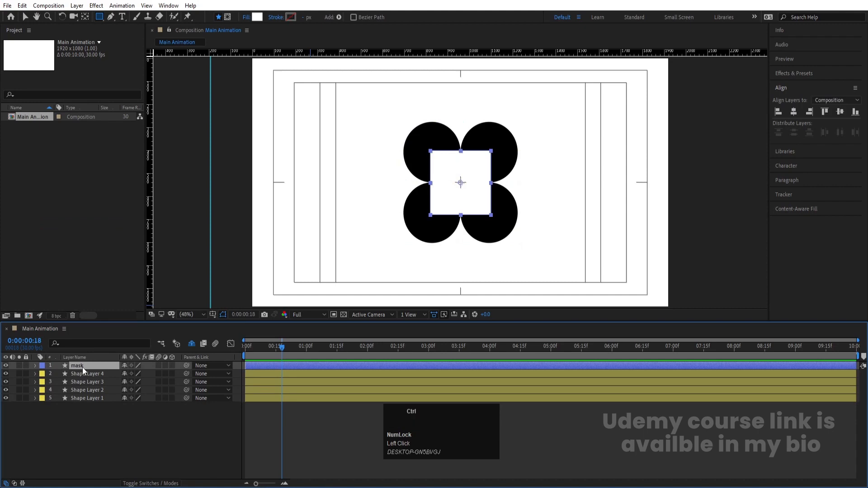
pyautogui.hotkey('ctrl', 'd')
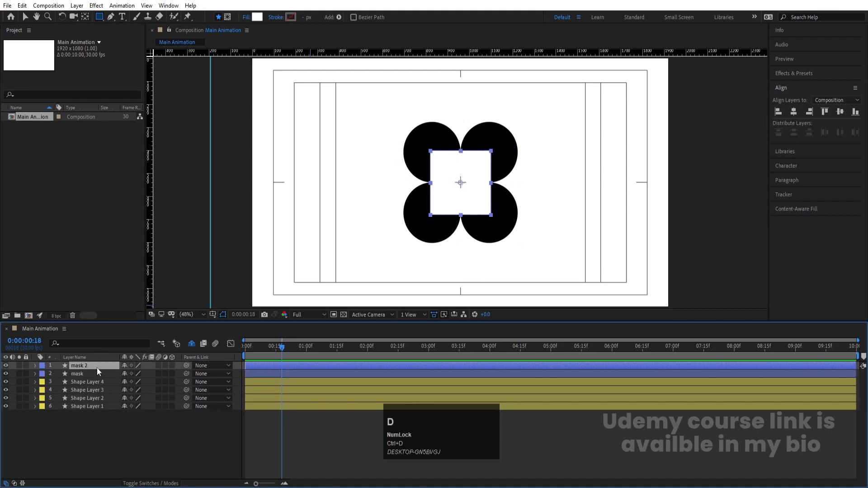
pyautogui.click(5, 365)
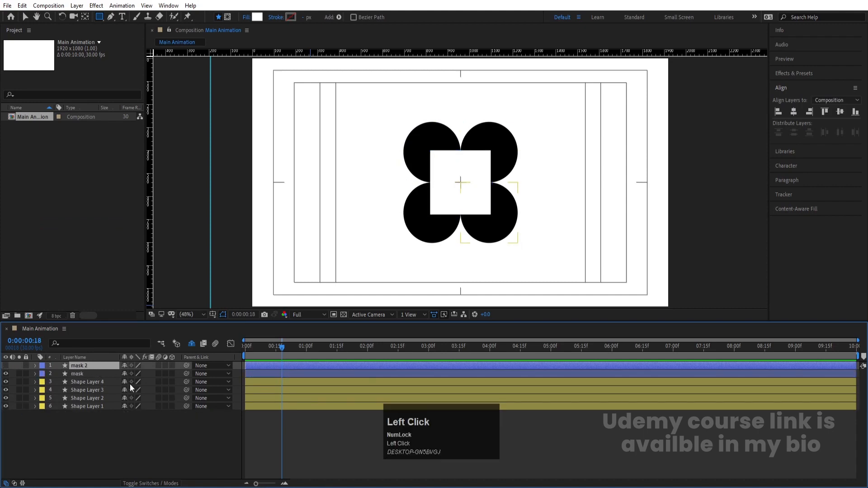
# Move the original mask layer directly above Shape Layer 1 and make it that circle's Alpha Matte.
pyautogui.click(77, 375)
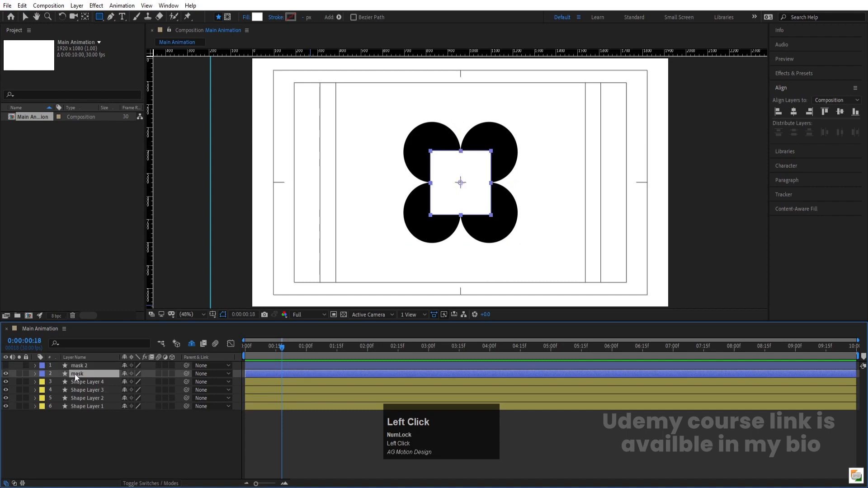
pyautogui.moveTo(75, 373); pyautogui.dragTo(87, 406)
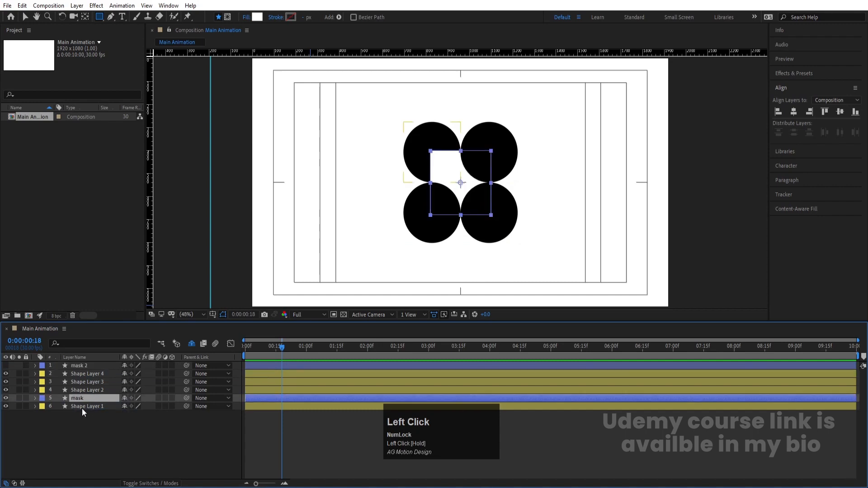
pyautogui.click(82, 407)
pyautogui.press('F4')
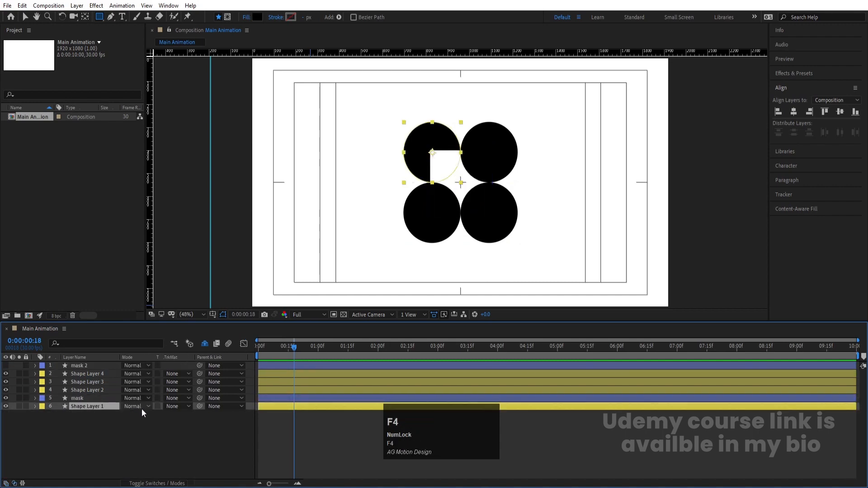
pyautogui.click(175, 408)
pyautogui.click(199, 430)
# Place a duplicate of the mask directly above Shape Layer 2 and set it as that layer's Alpha Matte.
pyautogui.click(87, 397)
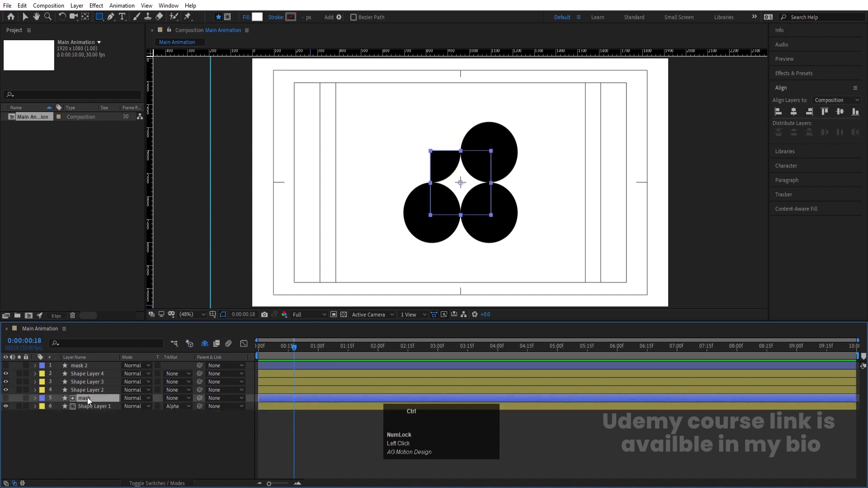
pyautogui.hotkey('ctrl', 'd')
pyautogui.moveTo(86, 397); pyautogui.dragTo(84, 390)
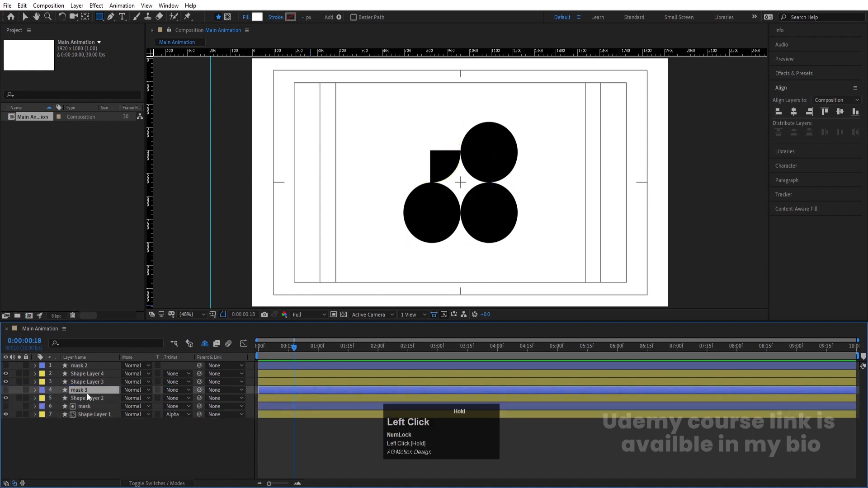
pyautogui.click(164, 395)
pyautogui.click(180, 418)
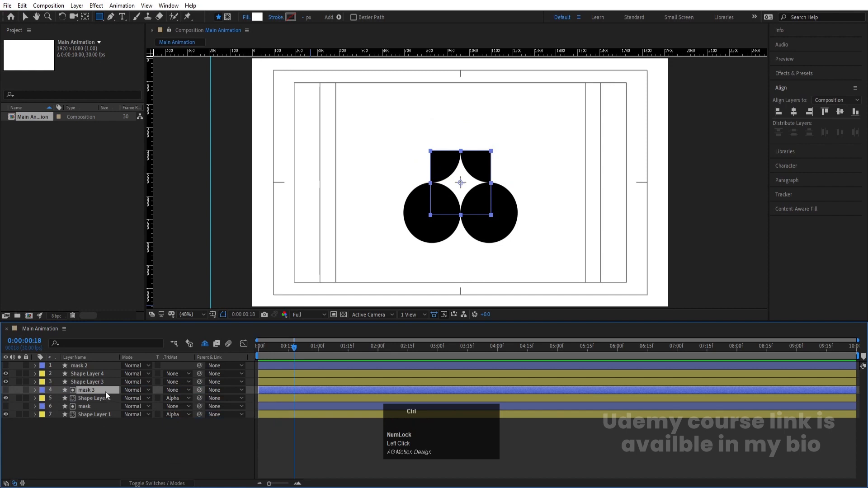
# Place duplicate masks above Shape Layer 3 and Shape Layer 4 and set each as the Alpha Matte of the circle below.
pyautogui.hotkey('ctrl', 'd')
pyautogui.moveTo(105, 390); pyautogui.dragTo(99, 369)
pyautogui.click(175, 389)
pyautogui.click(184, 418)
pyautogui.hotkey('ctrl', 'd')
pyautogui.click(171, 382)
pyautogui.click(181, 406)
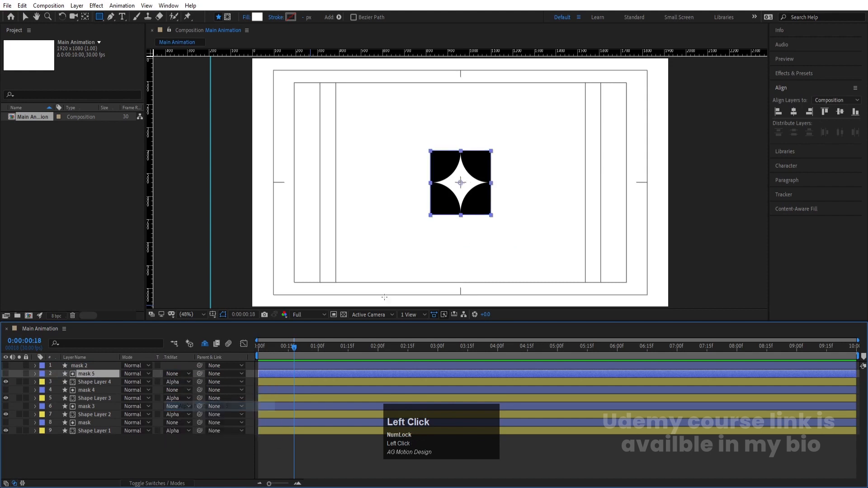
# Switch the track mattes of Shape Layers 4, 3, 2 and 1 to Alpha Inverted Matte.
pyautogui.click(95, 383)
pyautogui.click(182, 382)
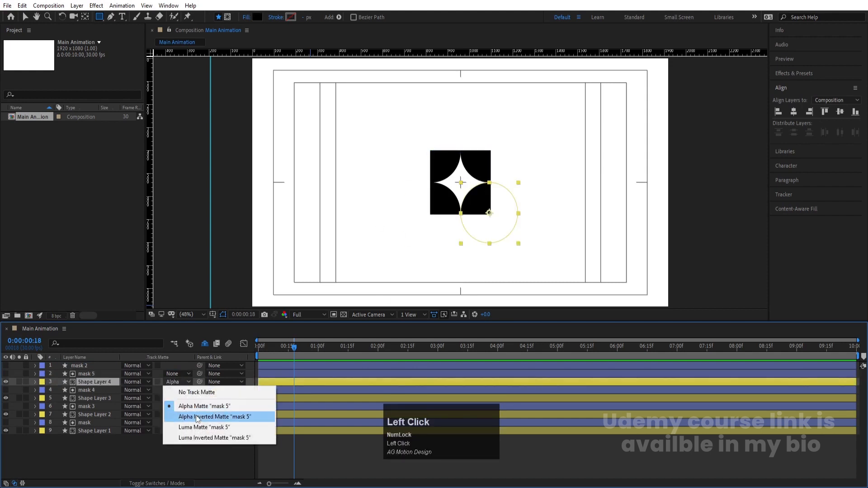
pyautogui.click(196, 416)
pyautogui.click(173, 401)
pyautogui.click(187, 433)
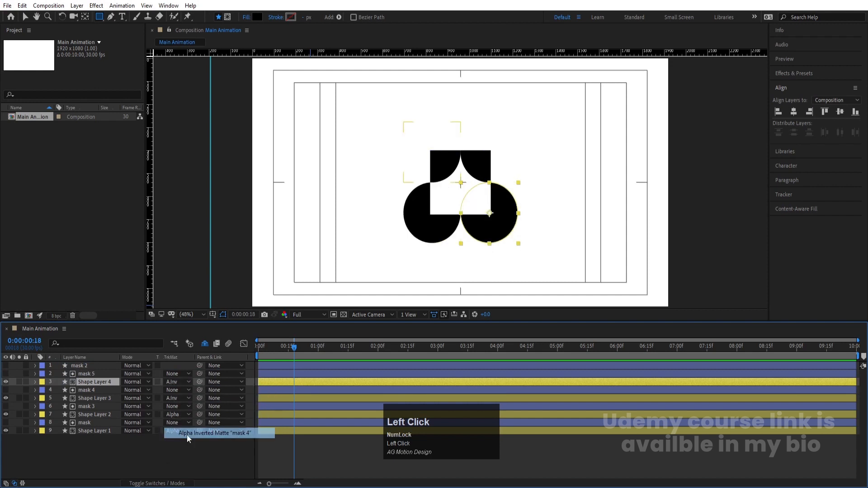
pyautogui.click(175, 416)
pyautogui.click(196, 450)
pyautogui.click(173, 430)
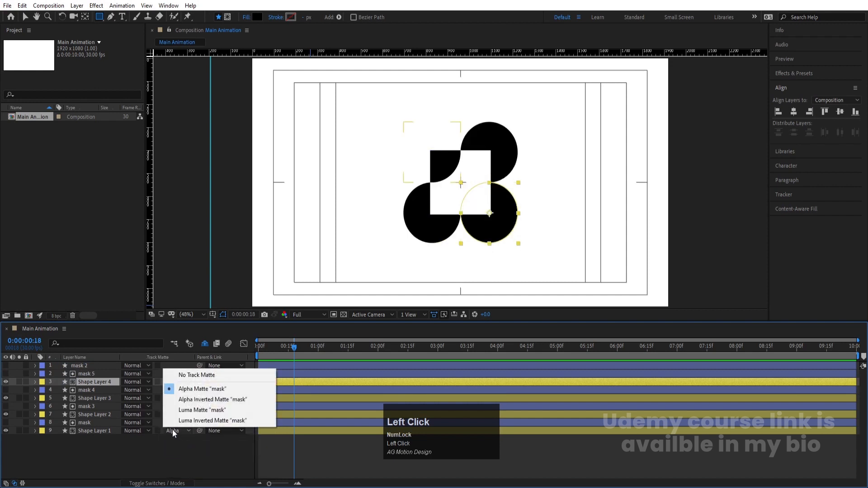
pyautogui.click(202, 399)
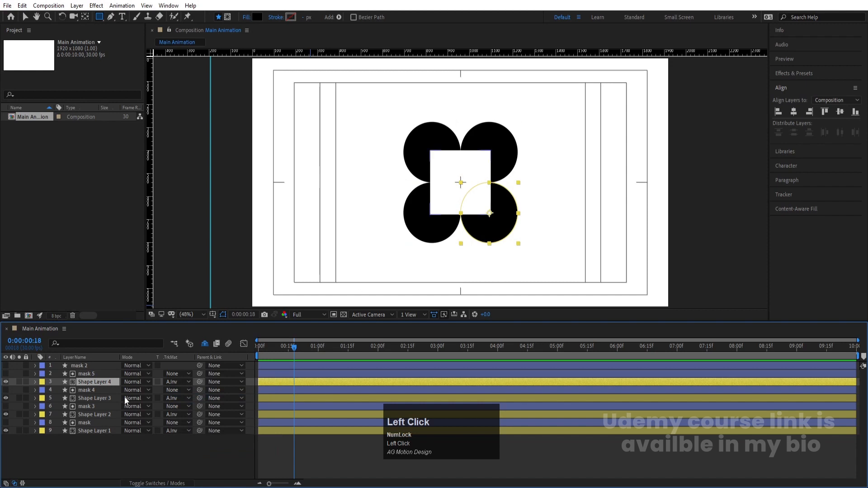
pyautogui.click(102, 455)
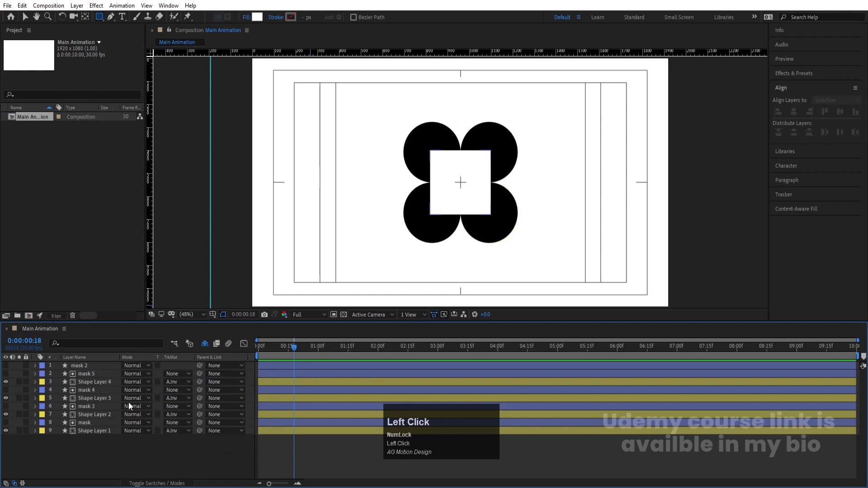
# Parent mask 5, mask 4, mask 3 and mask each to the circle layer directly beneath it.
pyautogui.click(80, 375)
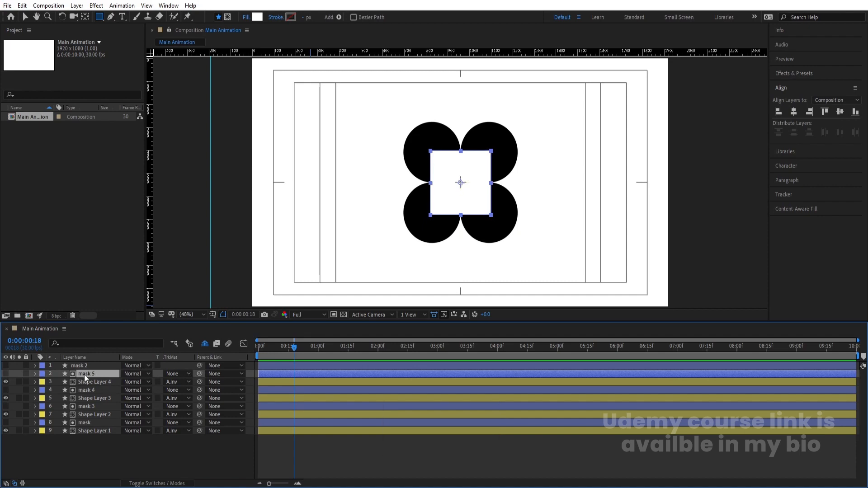
pyautogui.moveTo(202, 375); pyautogui.dragTo(108, 382)
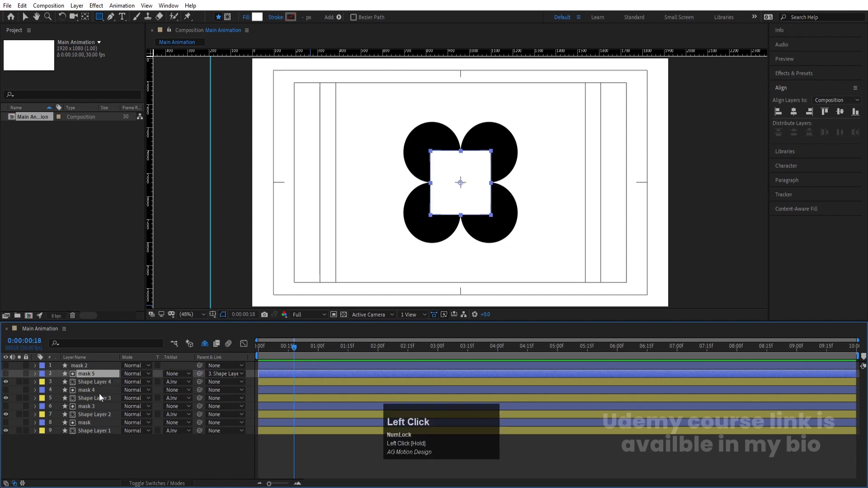
pyautogui.click(83, 391)
pyautogui.moveTo(201, 390); pyautogui.dragTo(92, 417)
pyautogui.click(86, 408)
pyautogui.click(94, 422)
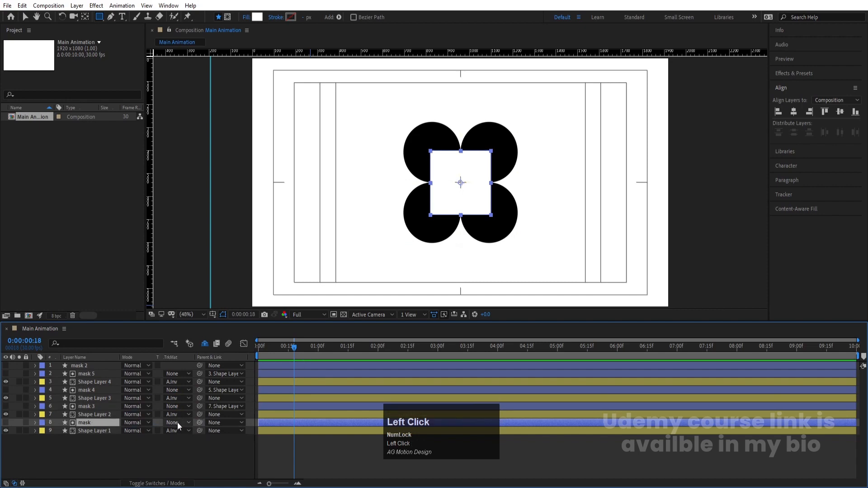
pyautogui.moveTo(200, 422); pyautogui.dragTo(83, 432)
# Try moving the Shape Layer 1 circle away from the group with the Selection tool, and undo the move.
pyautogui.click(83, 432)
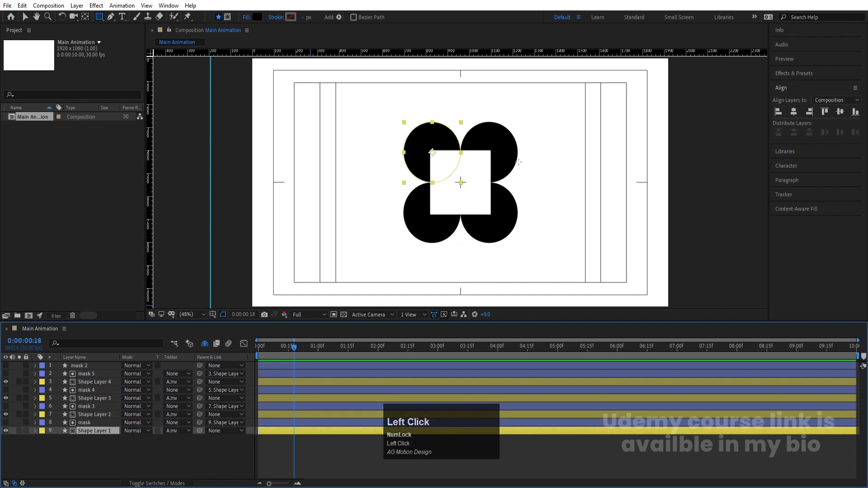
pyautogui.press('v')
pyautogui.moveTo(437, 153); pyautogui.dragTo(360, 113)
pyautogui.hotkey('ctrl', 'z')
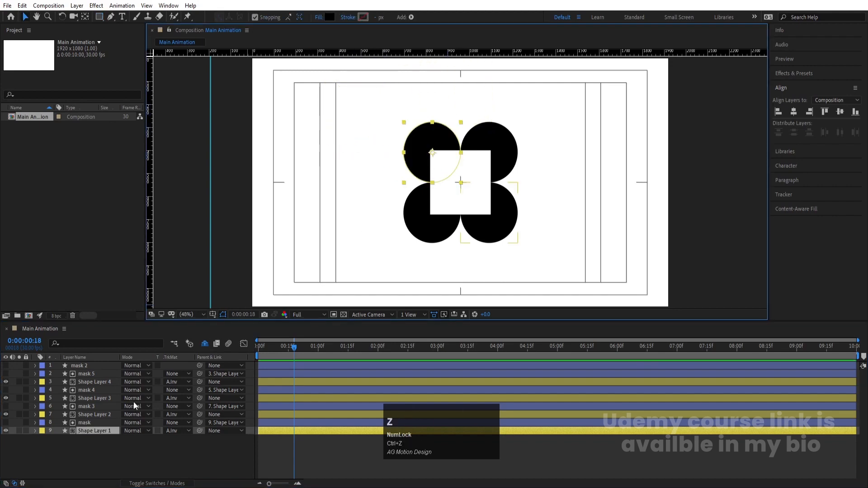
pyautogui.click(102, 451)
# Return to the start of the composition and add a new null object.
pyautogui.moveTo(294, 347); pyautogui.dragTo(155, 355)
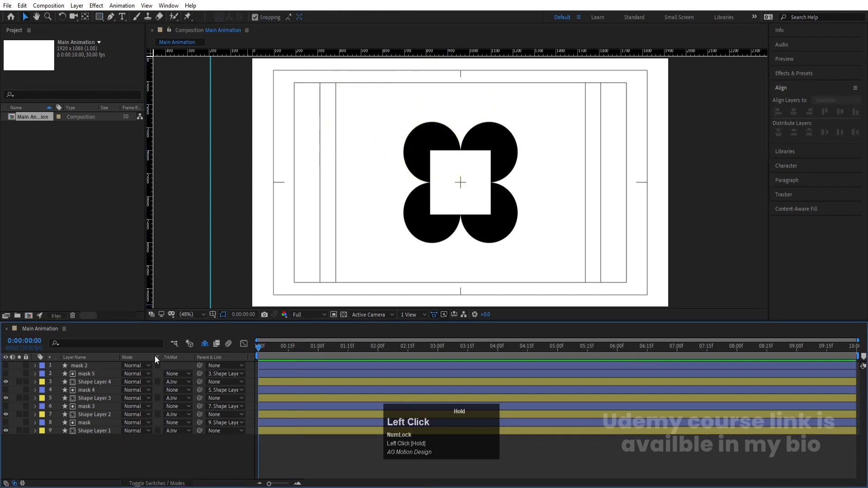
pyautogui.click(110, 424)
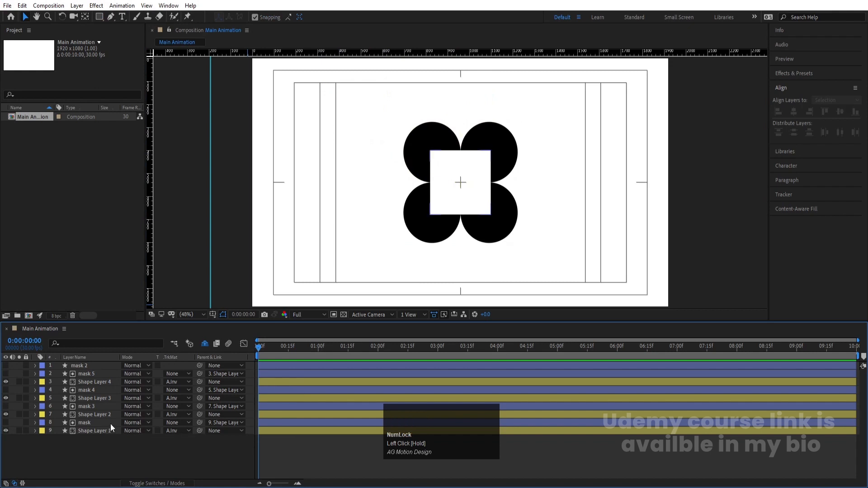
pyautogui.rightClick(110, 460)
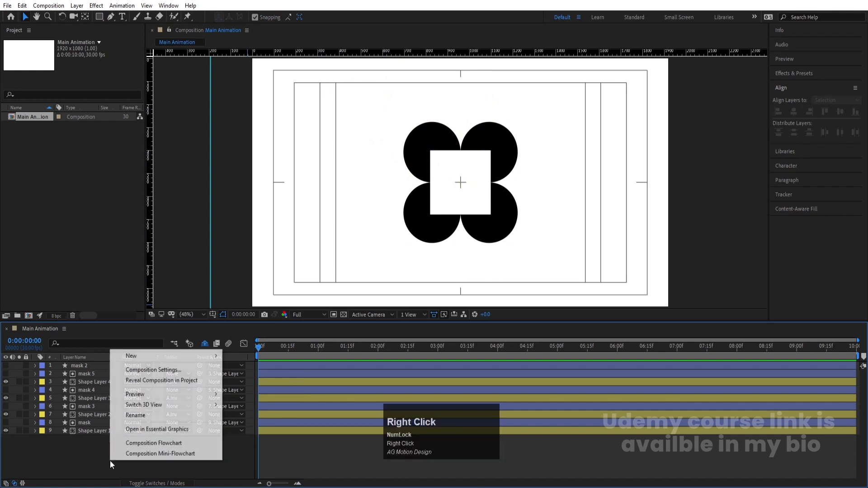
pyautogui.click(135, 357)
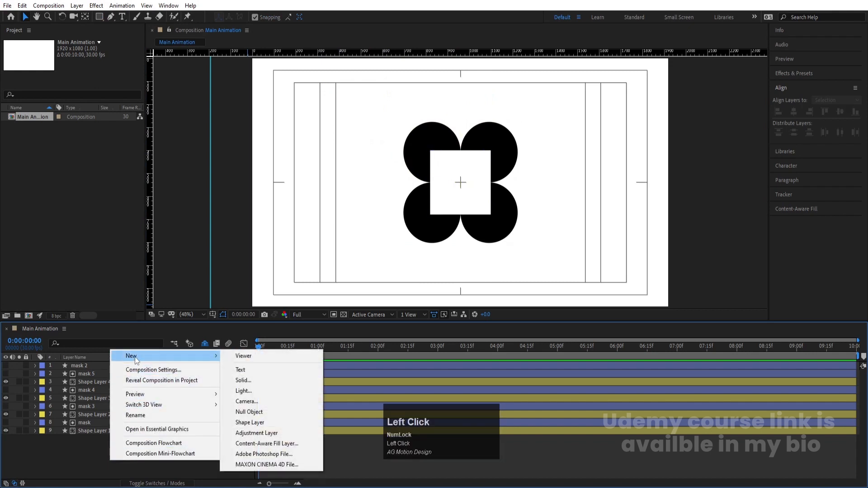
pyautogui.click(280, 411)
# Parent the four circle layers, Shape Layer 1 to Shape Layer 4, to the null object.
pyautogui.click(100, 391)
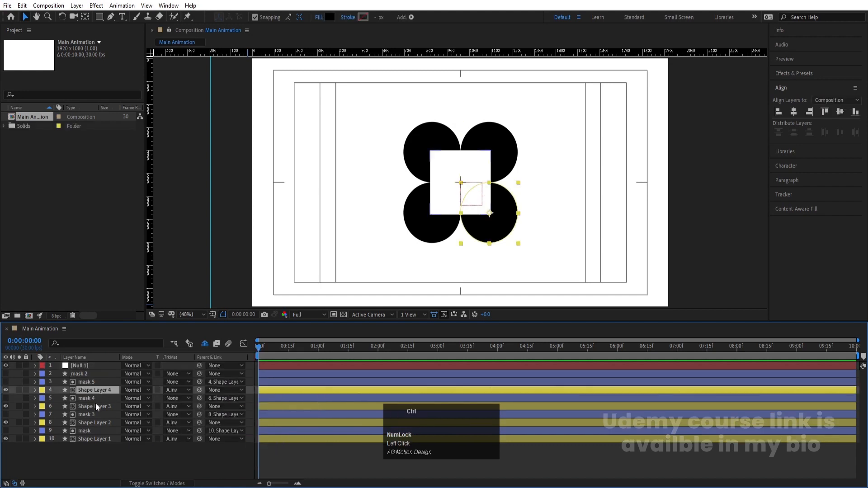
pyautogui.keyDown('ctrl'); pyautogui.click(90, 408); pyautogui.keyUp('ctrl')
pyautogui.keyDown('ctrl'); pyautogui.click(87, 424); pyautogui.keyUp('ctrl')
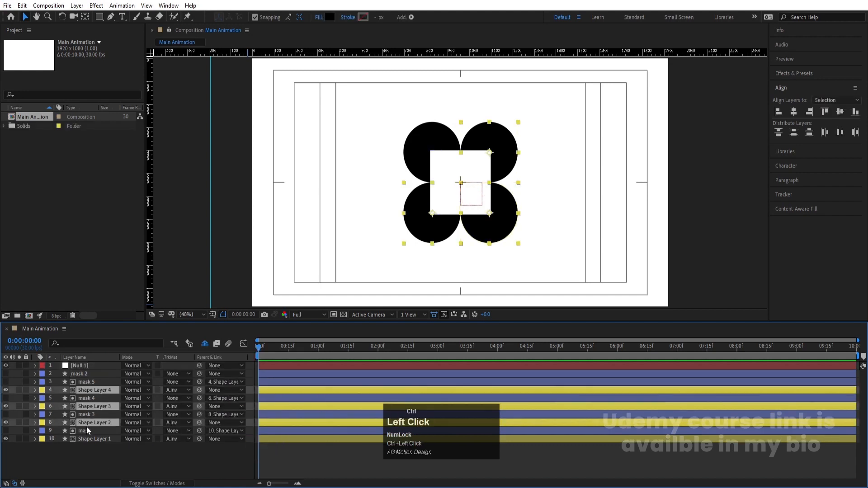
pyautogui.keyDown('ctrl'); pyautogui.click(94, 438); pyautogui.keyUp('ctrl')
pyautogui.moveTo(202, 387); pyautogui.dragTo(90, 365)
pyautogui.click(89, 458)
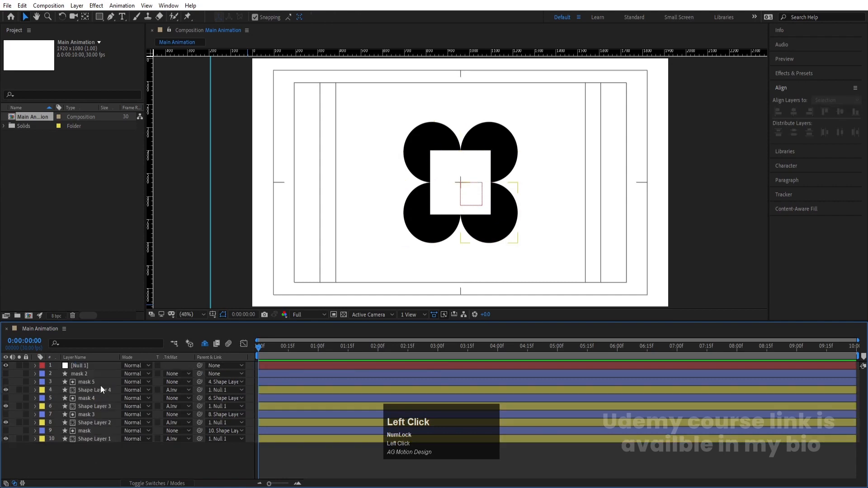
# Keyframe the null's Rotation from 0° at the start to 180° at 0:00:02:00.
pyautogui.click(85, 365)
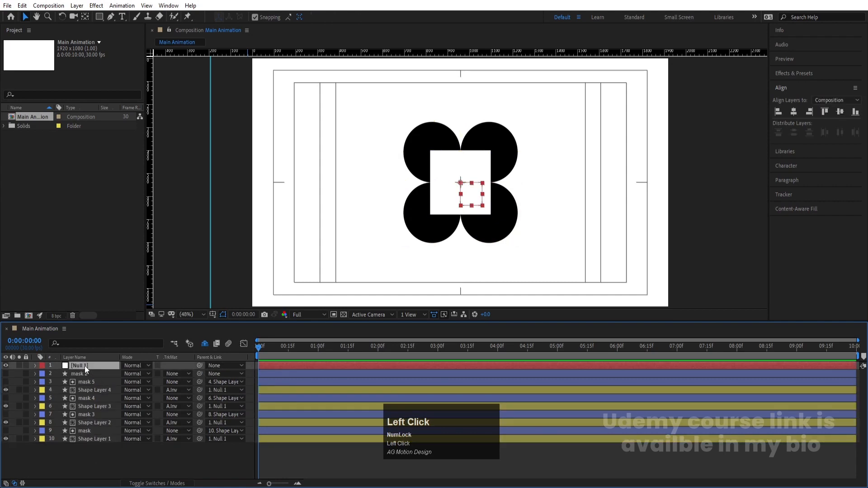
pyautogui.press('r')
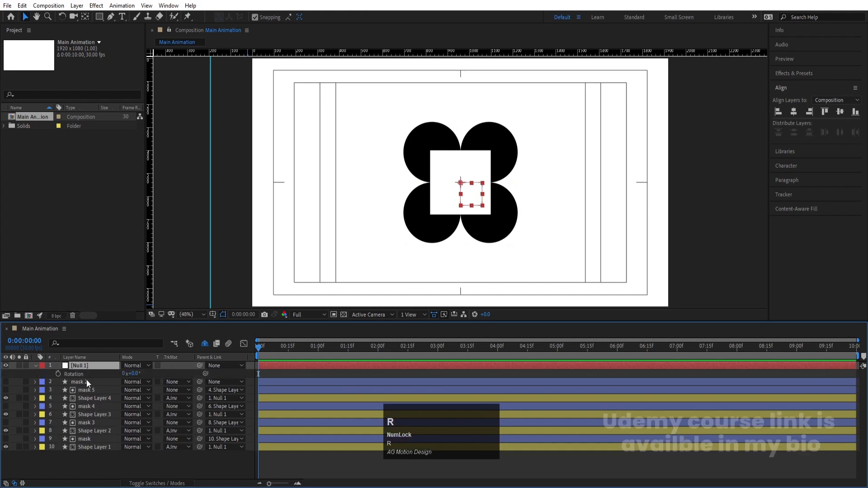
pyautogui.click(58, 373)
pyautogui.click(378, 348)
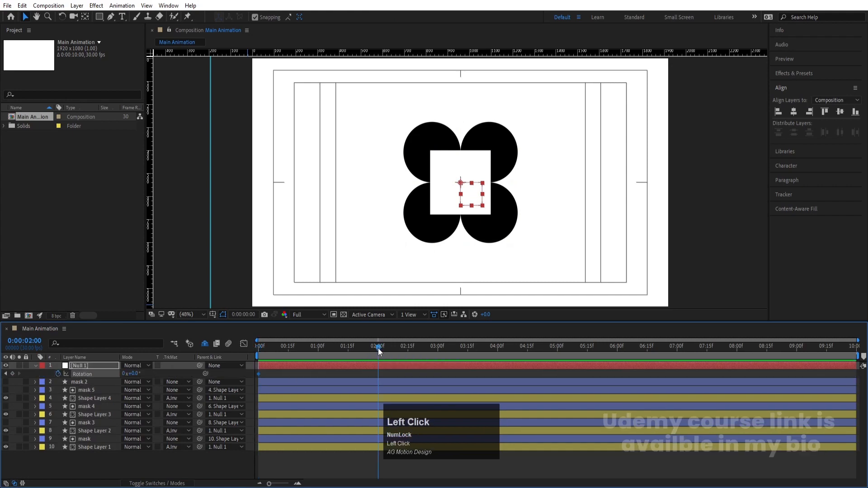
pyautogui.click(135, 374)
pyautogui.write('180')
pyautogui.press('Return')
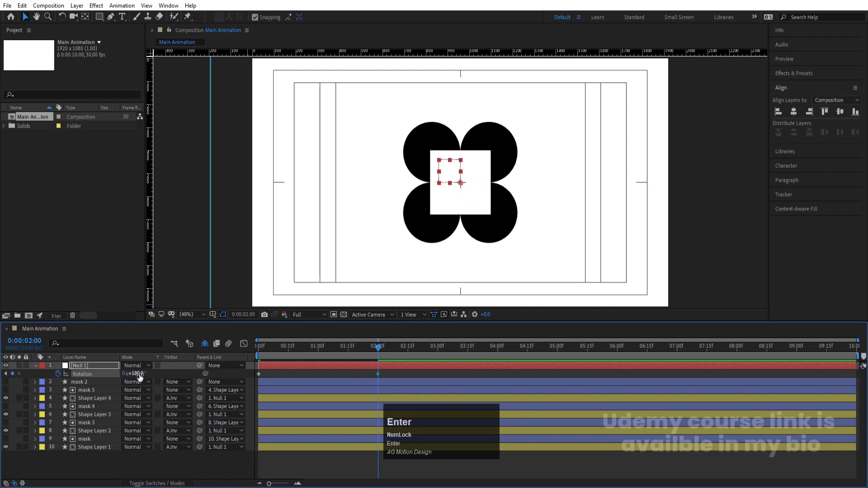
# Try 90° for the null's Rotation keyframe at 0:00:02:00 and preview the spin from the start.
pyautogui.click(138, 374)
pyautogui.write('90')
pyautogui.press('Return')
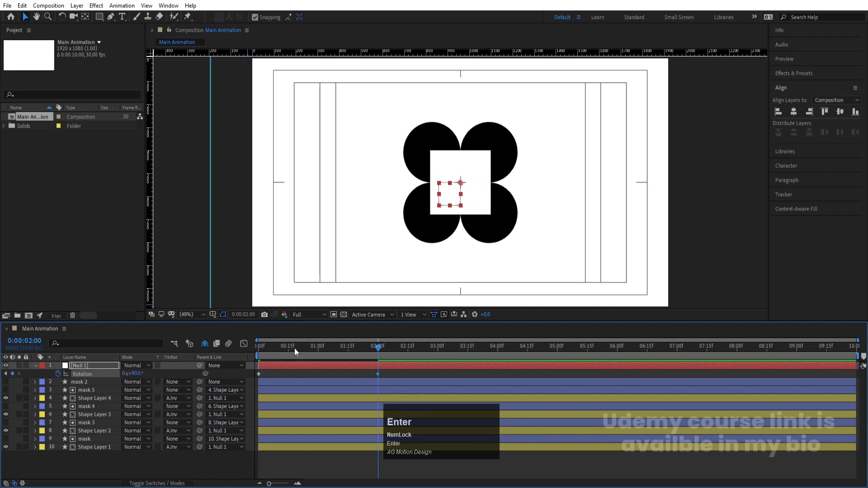
pyautogui.moveTo(294, 348); pyautogui.dragTo(218, 346)
pyautogui.press('space')
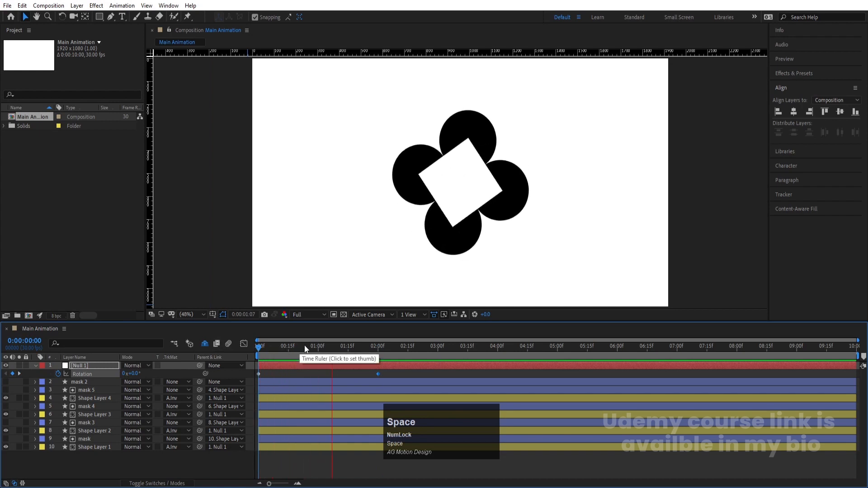
pyautogui.press('space')
# Set the null's Rotation keyframe at 0:00:02:00 to 180°.
pyautogui.press('k')
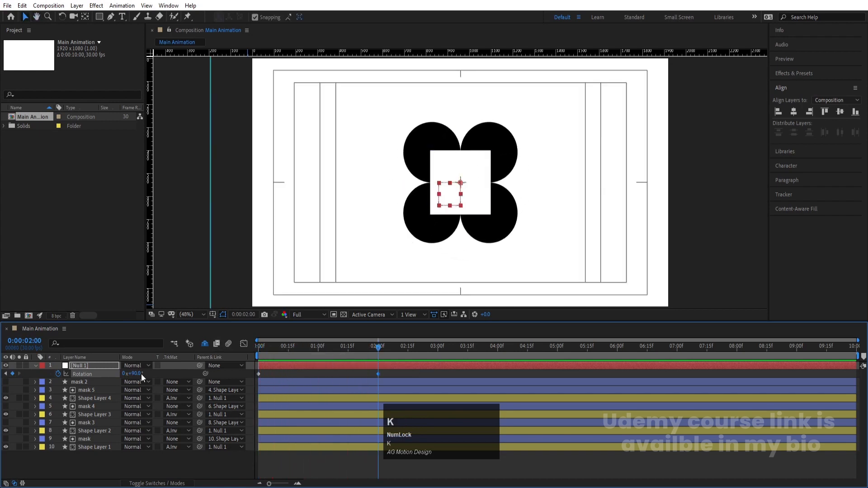
pyautogui.click(136, 373)
pyautogui.press('Return')
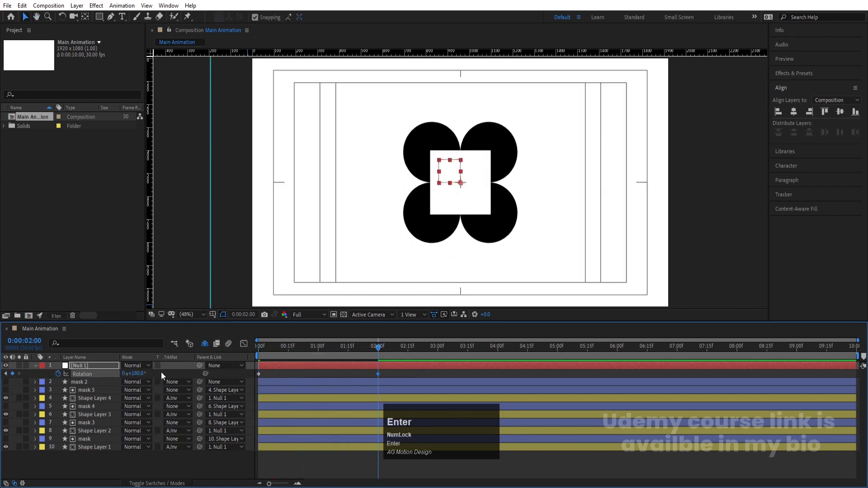
# Preview the null's 180° rotation from the start and return to the first frame.
pyautogui.press('space')
pyautogui.press('space')
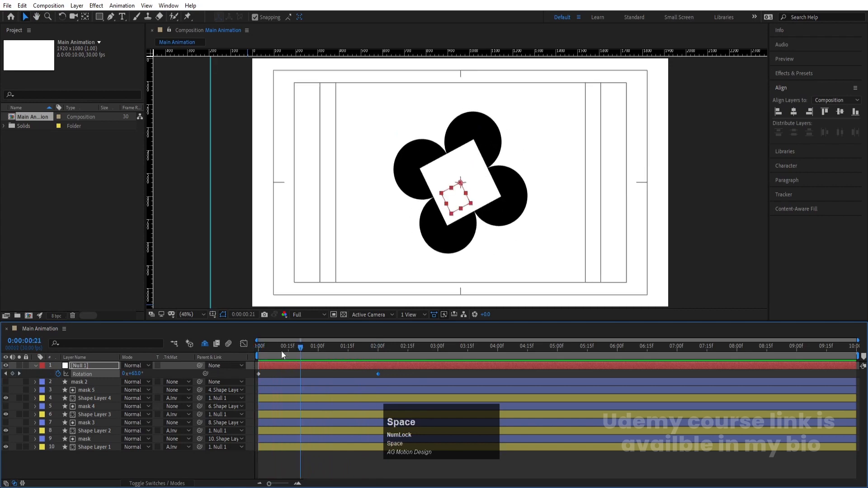
pyautogui.click(150, 373)
# Add 0° Rotation keyframes to Shape Layer 1 to Shape Layer 4 at the first frame and move the current time to 0:00:02:00.
pyautogui.click(96, 398)
pyautogui.keyDown('ctrl'); pyautogui.click(90, 415); pyautogui.keyUp('ctrl')
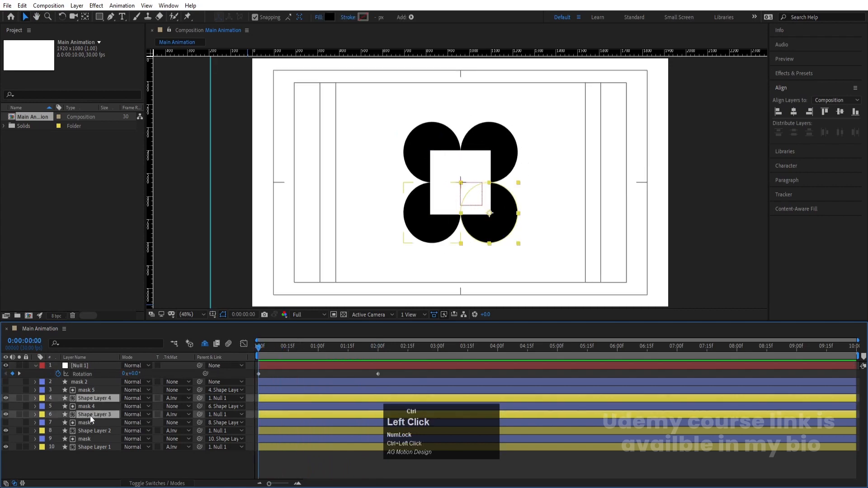
pyautogui.keyDown('ctrl'); pyautogui.click(90, 430); pyautogui.keyUp('ctrl')
pyautogui.keyDown('ctrl'); pyautogui.click(86, 446); pyautogui.keyUp('ctrl')
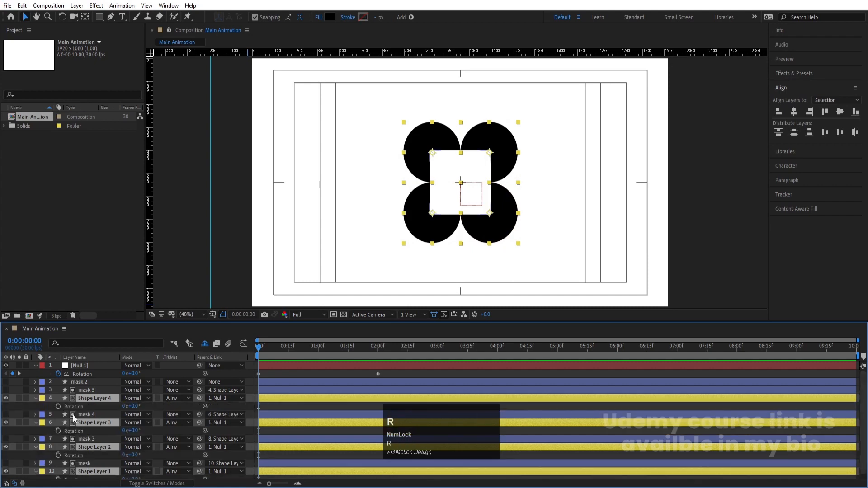
pyautogui.press('r')
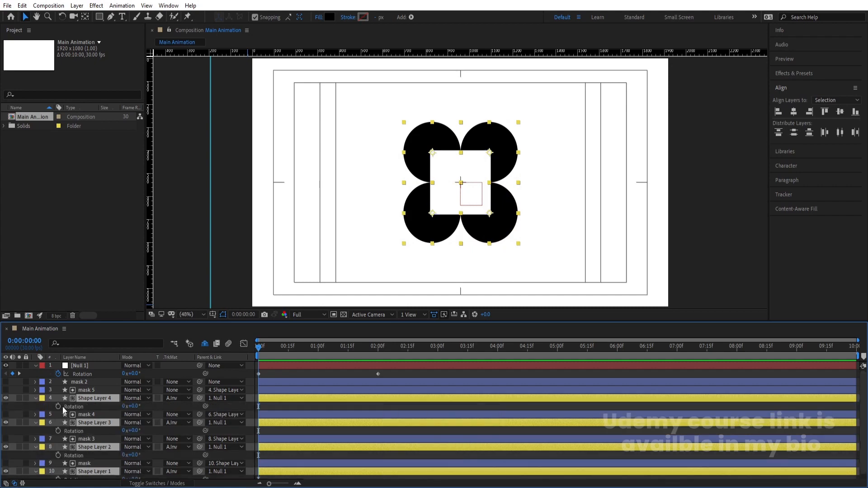
pyautogui.click(58, 406)
pyautogui.press('k')
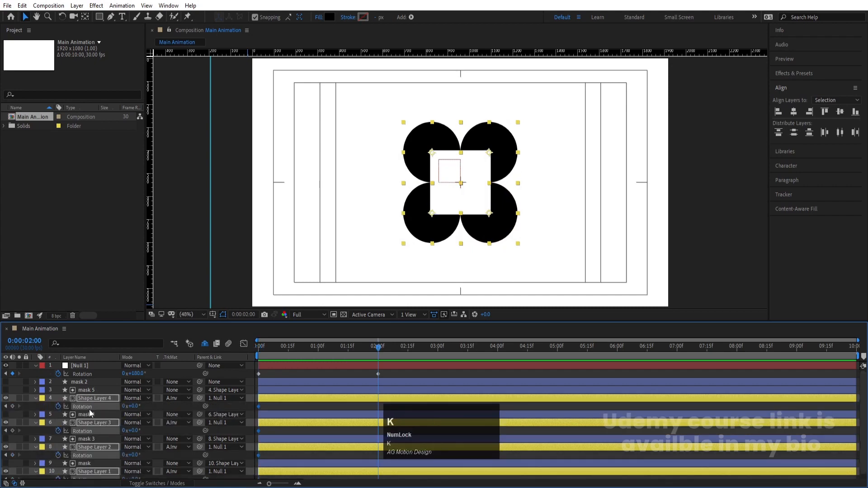
# Try -180° for the four circle layers' Rotation at 0:00:02:00.
pyautogui.click(132, 406)
pyautogui.write('-180')
pyautogui.press('Return')
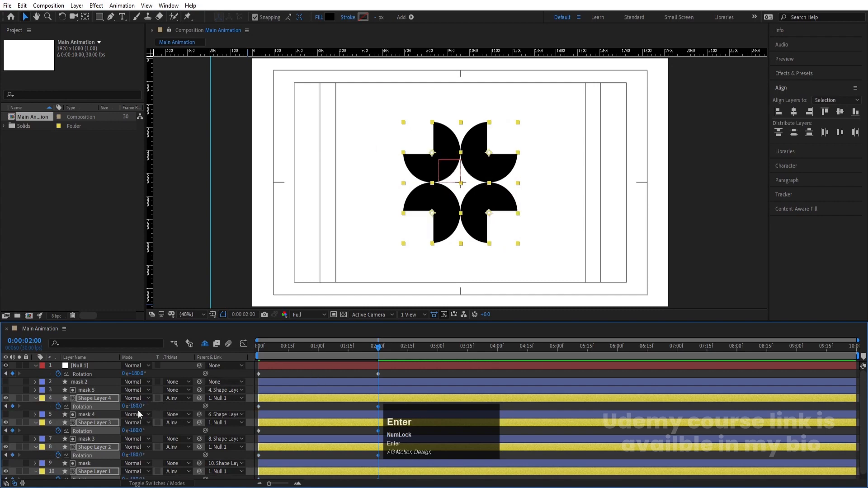
# Set the four circle layers' Rotation to -360° at 0:00:02:00 and preview the animation from the start.
pyautogui.click(133, 406)
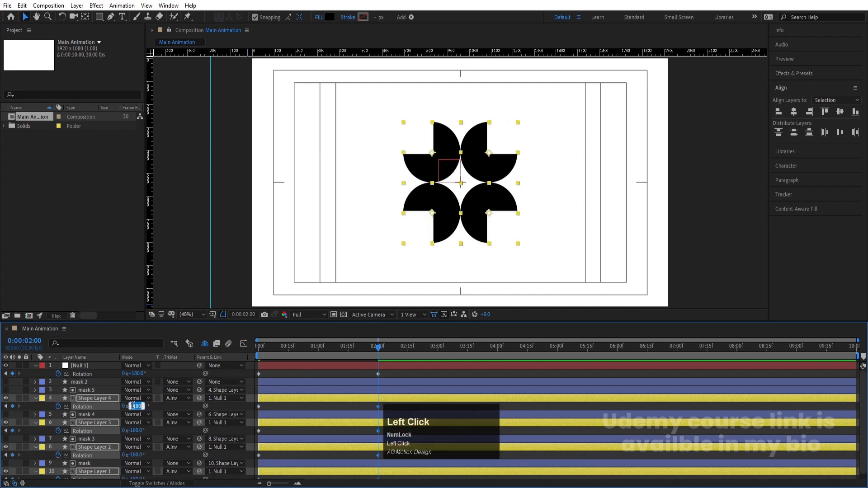
pyautogui.write('-360')
pyautogui.press('Return')
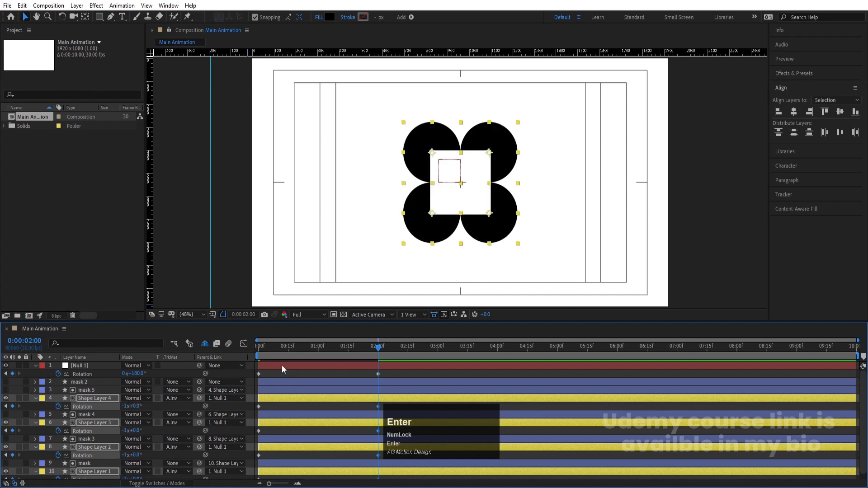
pyautogui.click(246, 357)
pyautogui.press('space')
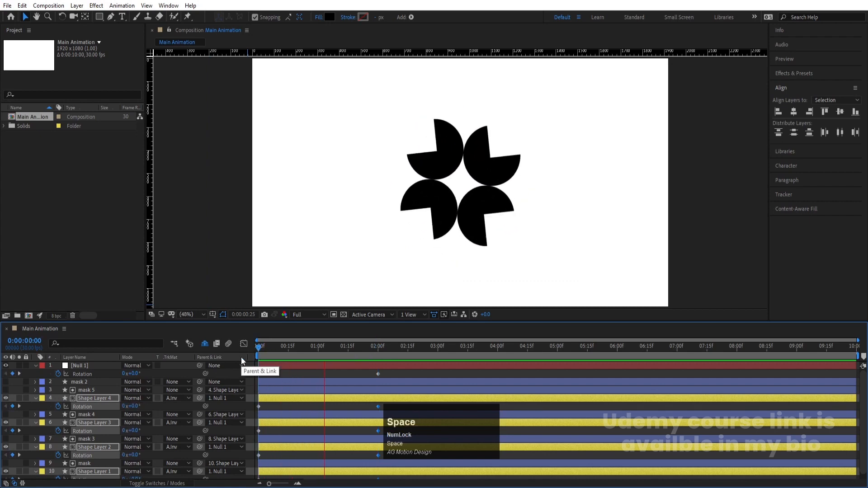
# Apply Easy Ease to all Rotation keyframes of the null and the four circle layers, and preview the result.
pyautogui.moveTo(422, 372); pyautogui.dragTo(202, 479)
pyautogui.press('F9')
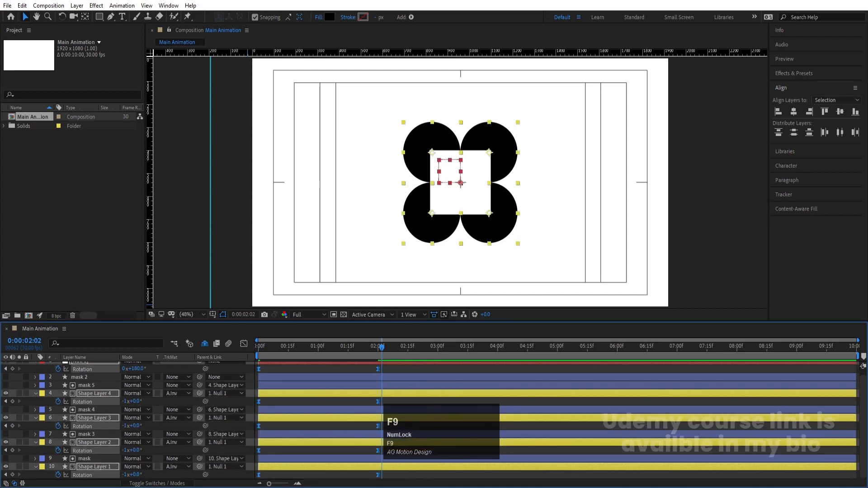
pyautogui.press('j')
pyautogui.press('j')
pyautogui.press('space')
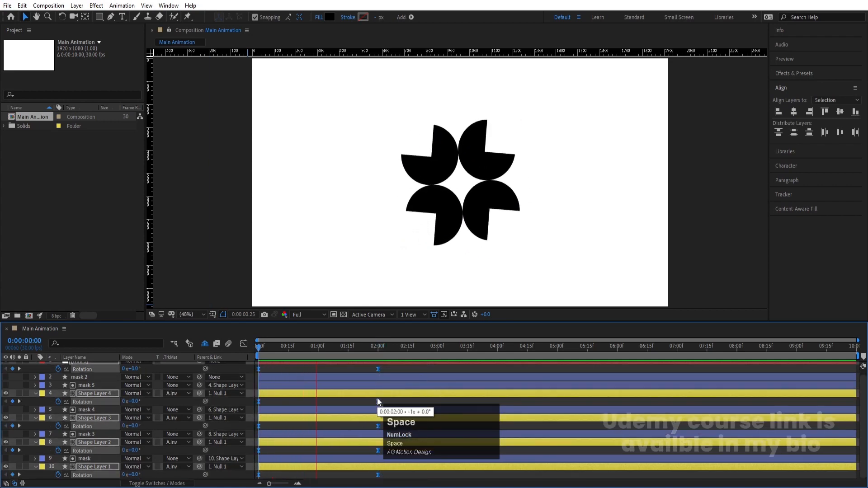
pyautogui.press('space')
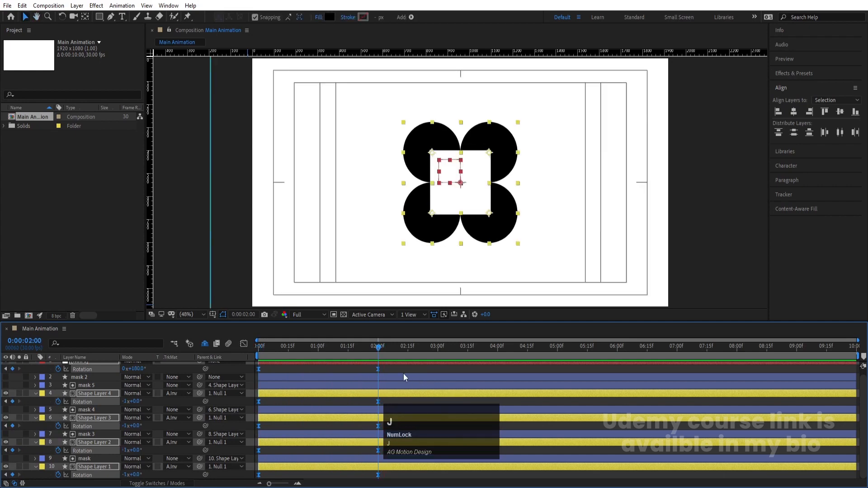
# Deselect the layers, preview the eased animation from the start, and return to the keyframes at 0:00:02:00.
pyautogui.click(386, 368)
pyautogui.click(386, 370)
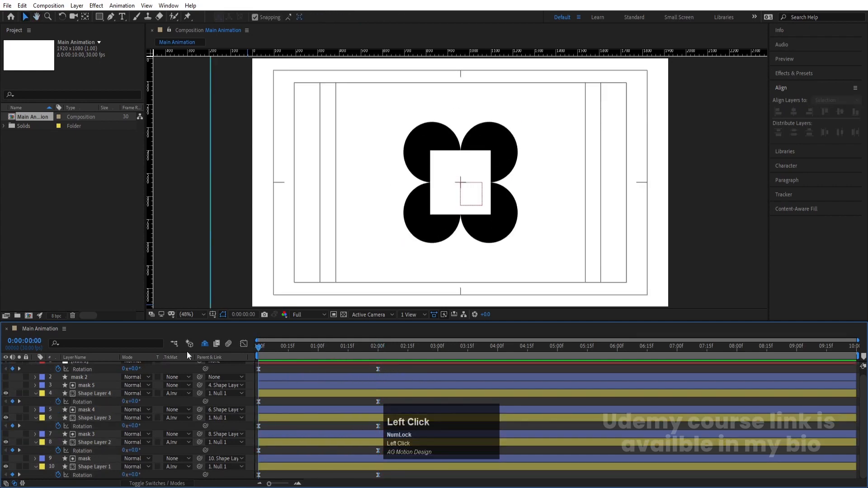
pyautogui.press('space')
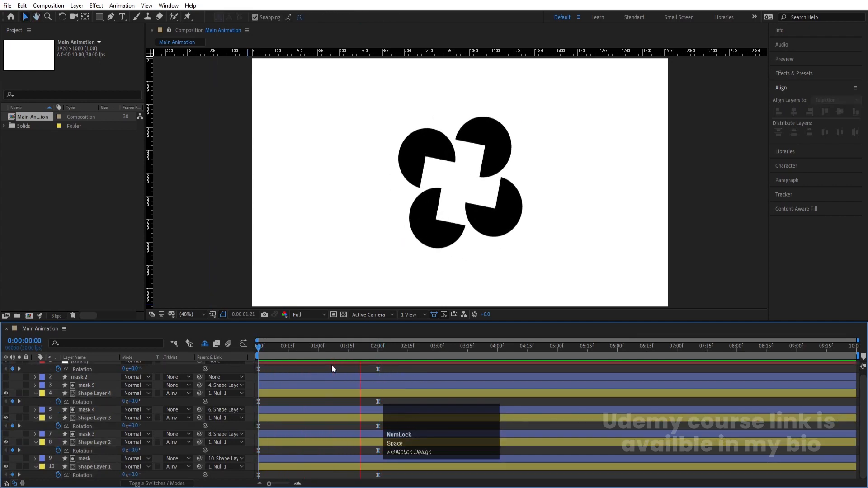
pyautogui.press('space')
pyautogui.press('k')
pyautogui.click(384, 370)
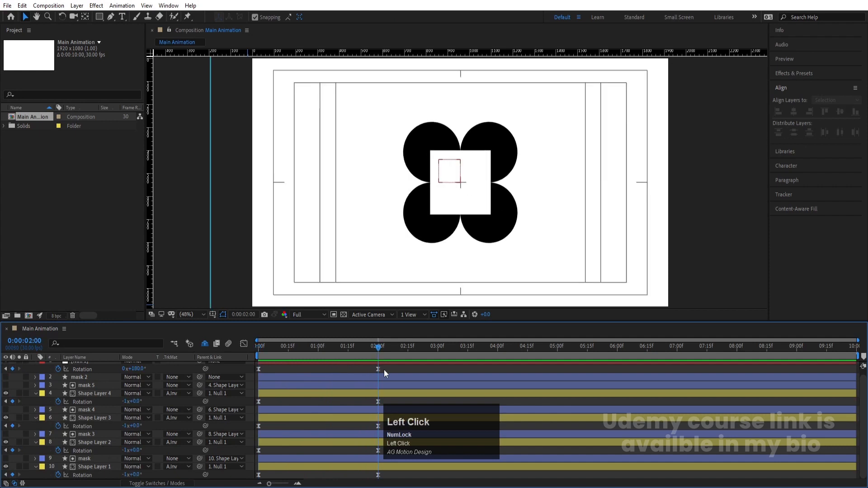
# Collapse the layer properties and duplicate the four circle layers, Shape Layer 1 to Shape Layer 4.
pyautogui.press('u')
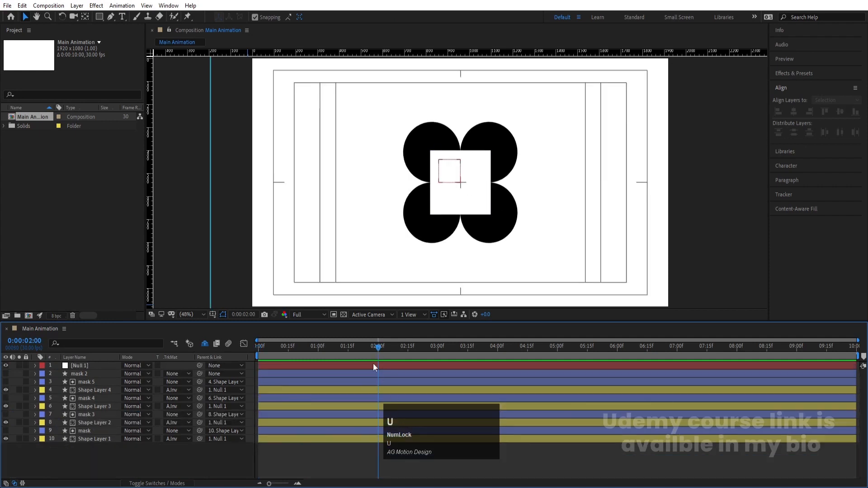
pyautogui.press('u')
pyautogui.press('u')
pyautogui.click(109, 392)
pyautogui.keyDown('ctrl'); pyautogui.click(94, 407); pyautogui.keyUp('ctrl')
pyautogui.keyDown('ctrl'); pyautogui.click(91, 423); pyautogui.keyUp('ctrl')
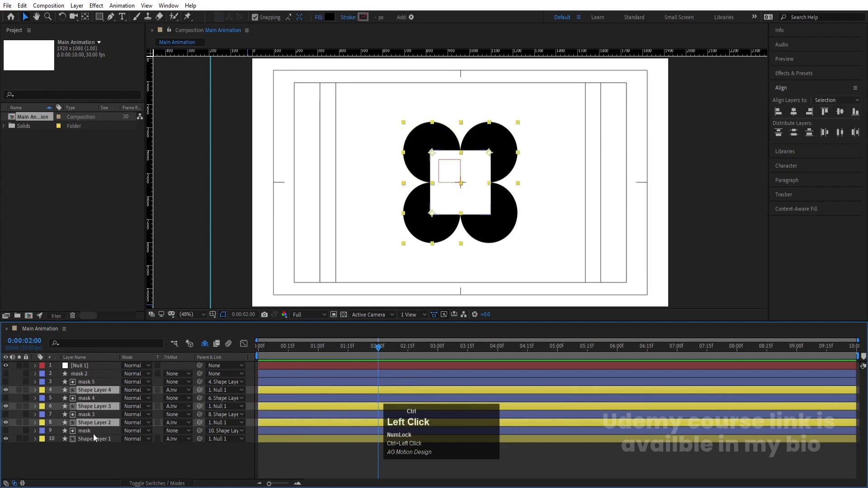
pyautogui.keyDown('ctrl'); pyautogui.click(94, 439); pyautogui.keyUp('ctrl')
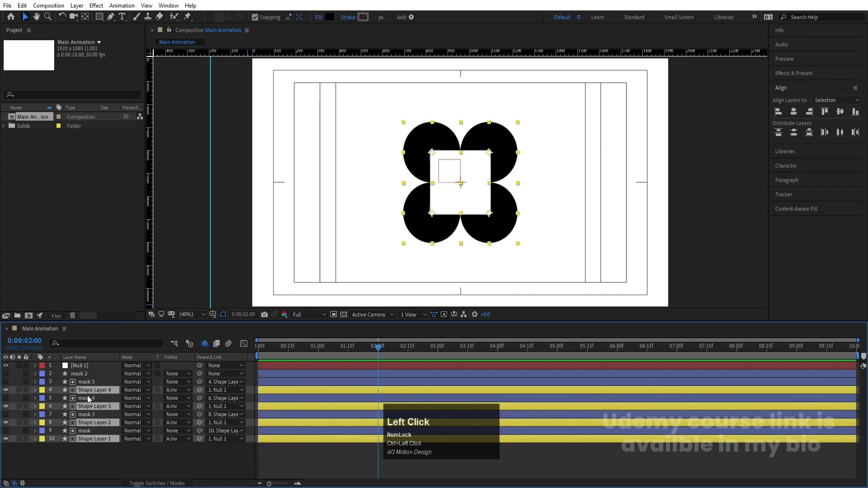
pyautogui.hotkey('ctrl', 'd')
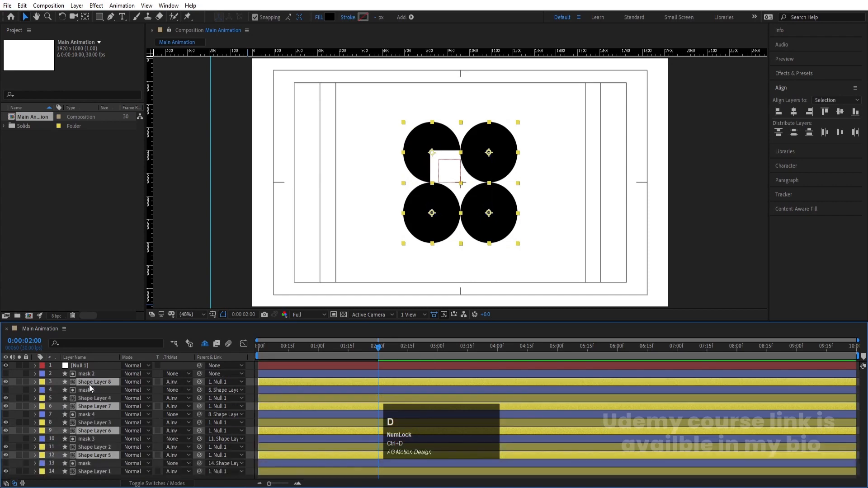
# Move the four duplicated circle layers directly below the null and set them to No Track Matte.
pyautogui.moveTo(89, 384); pyautogui.dragTo(68, 369)
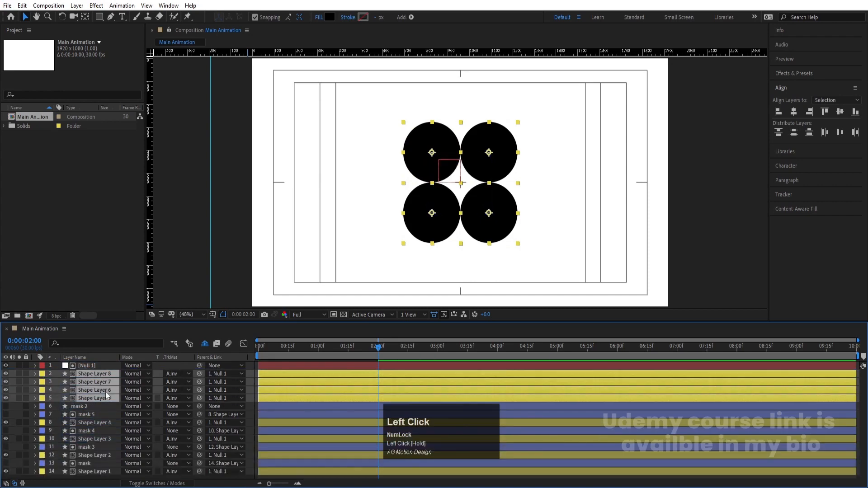
pyautogui.click(171, 382)
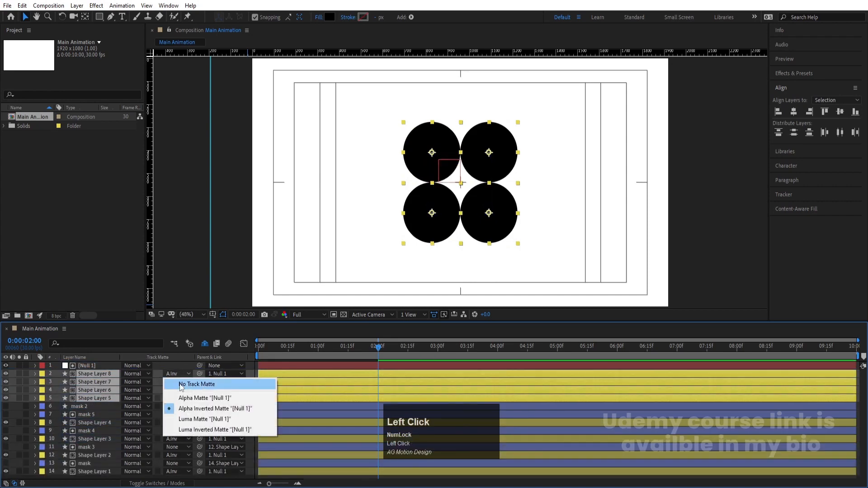
pyautogui.click(181, 384)
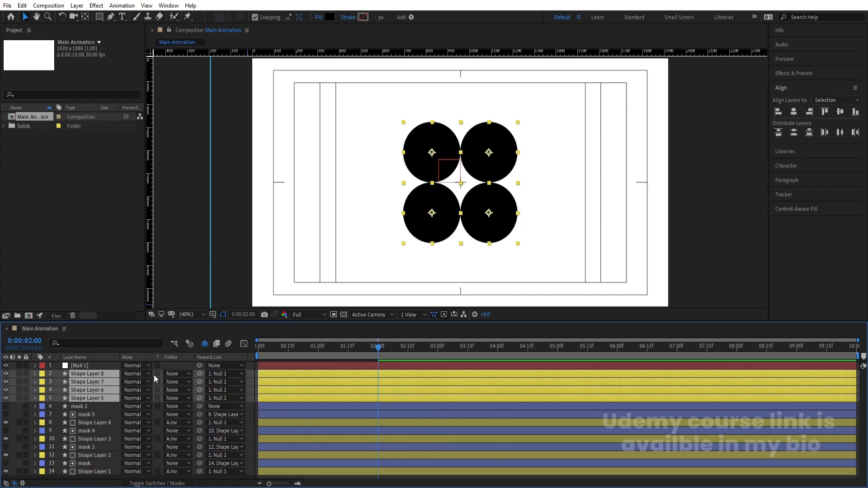
# Move the mask 2 layer above the duplicated circles and make it start at 0:00:02:00.
pyautogui.click(91, 408)
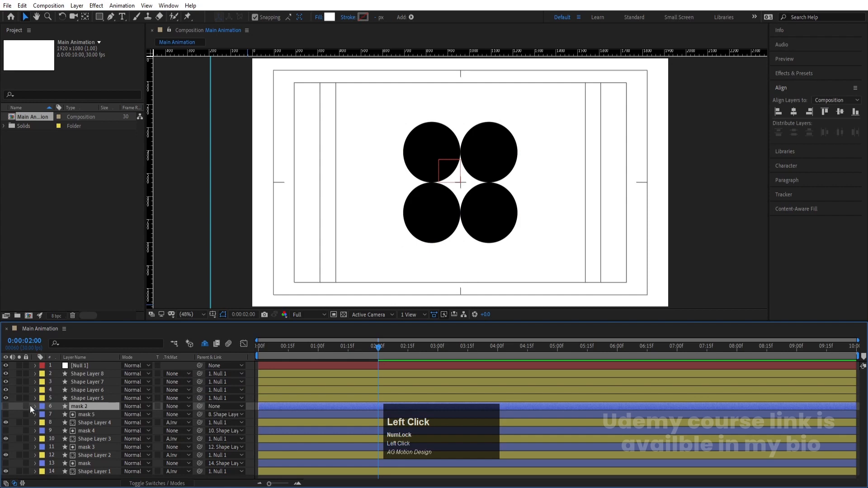
pyautogui.click(5, 406)
pyautogui.click(5, 406)
pyautogui.moveTo(80, 410); pyautogui.dragTo(86, 374)
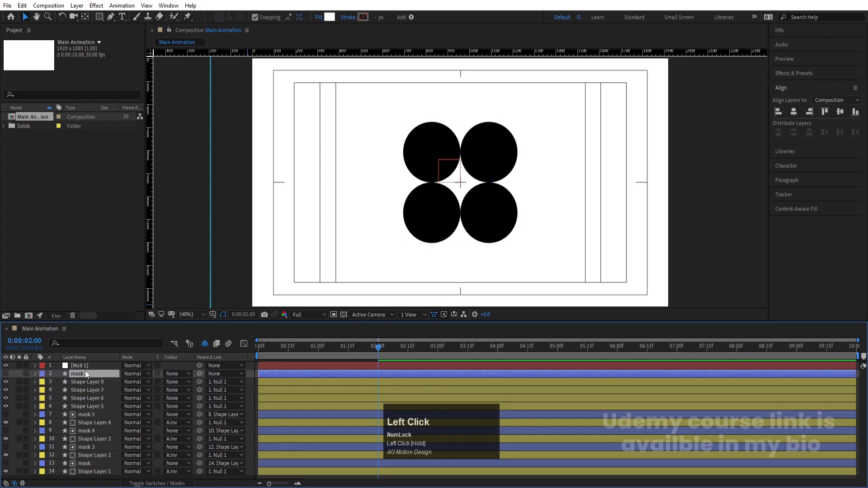
pyautogui.moveTo(262, 376); pyautogui.dragTo(382, 378)
# Make Shape Layer 5 to Shape Layer 8 start at 0:00:02:00 and delete their Rotation keyframes.
pyautogui.click(311, 384)
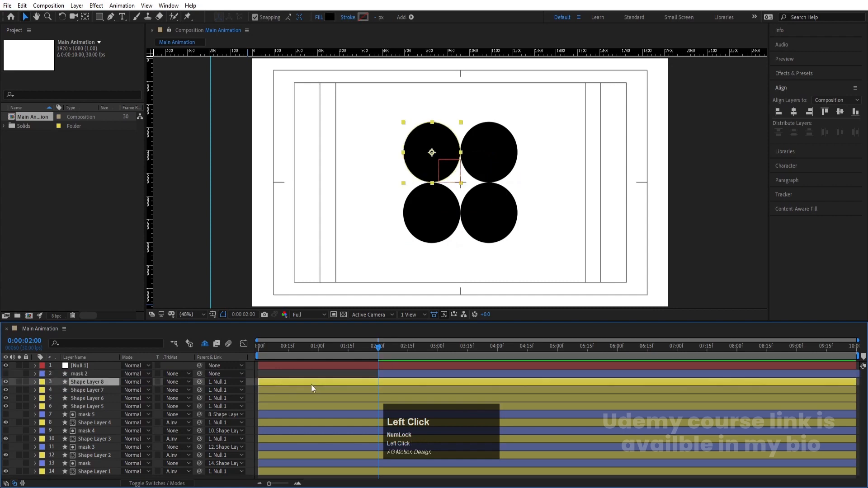
pyautogui.keyDown('shift'); pyautogui.click(111, 405); pyautogui.keyUp('shift')
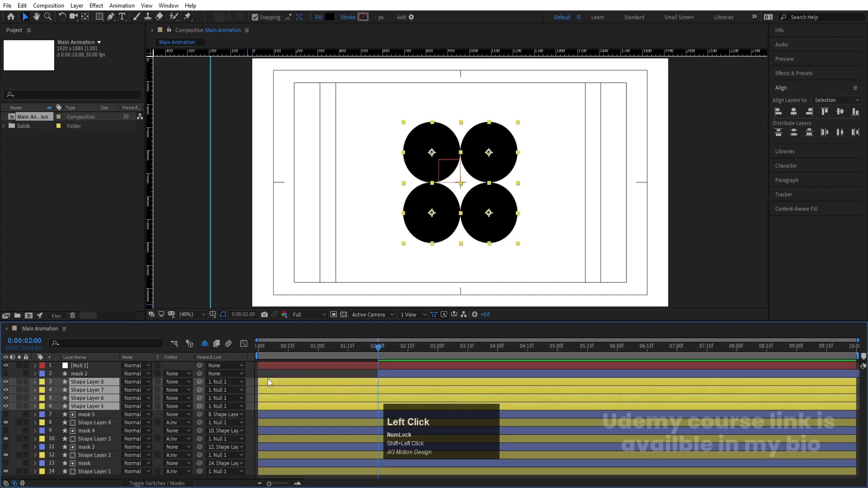
pyautogui.moveTo(265, 380); pyautogui.dragTo(511, 439)
pyautogui.press('u')
pyautogui.press('Delete')
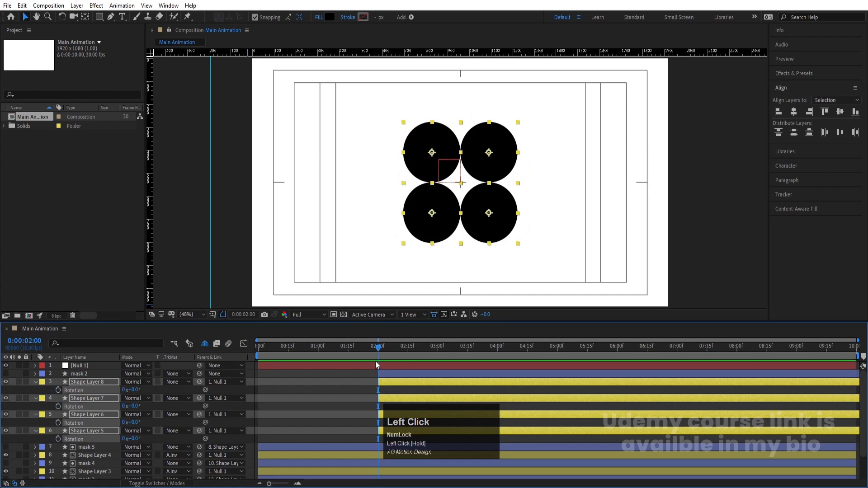
# Preview the change to the duplicated circles around 0:00:02:00 and turn on the mask 2 layer's visibility.
pyautogui.moveTo(378, 347); pyautogui.dragTo(189, 351)
pyautogui.press('space')
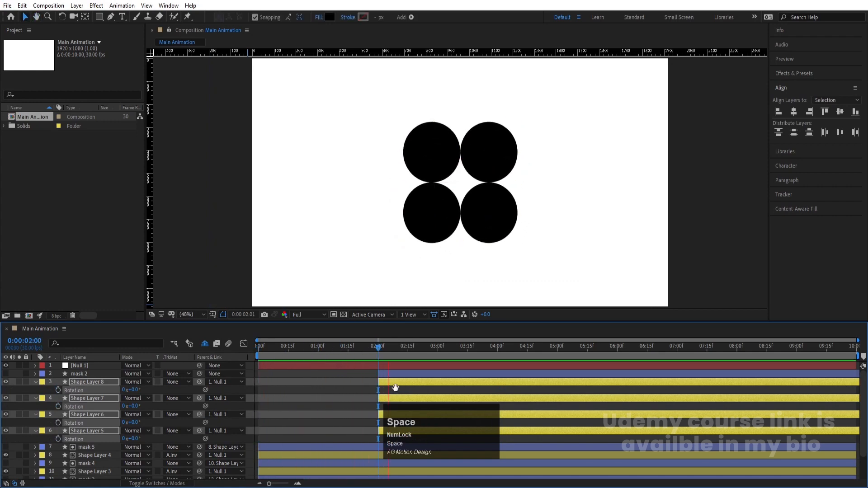
pyautogui.click(385, 374)
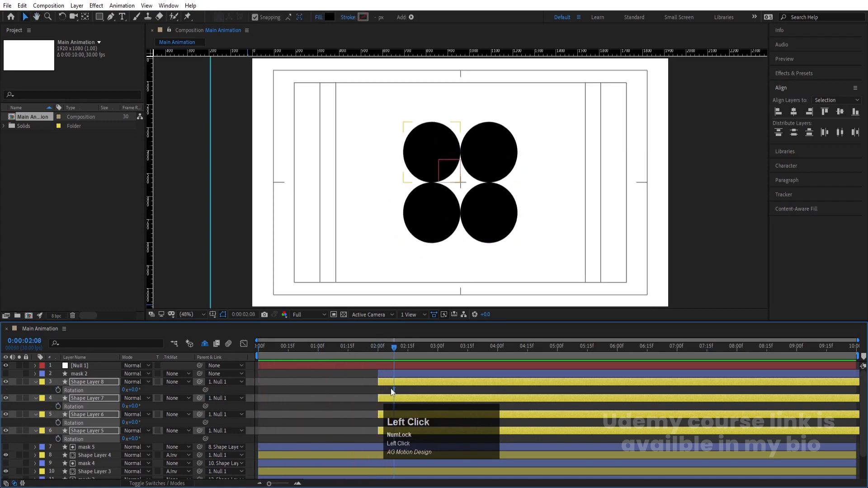
pyautogui.click(6, 374)
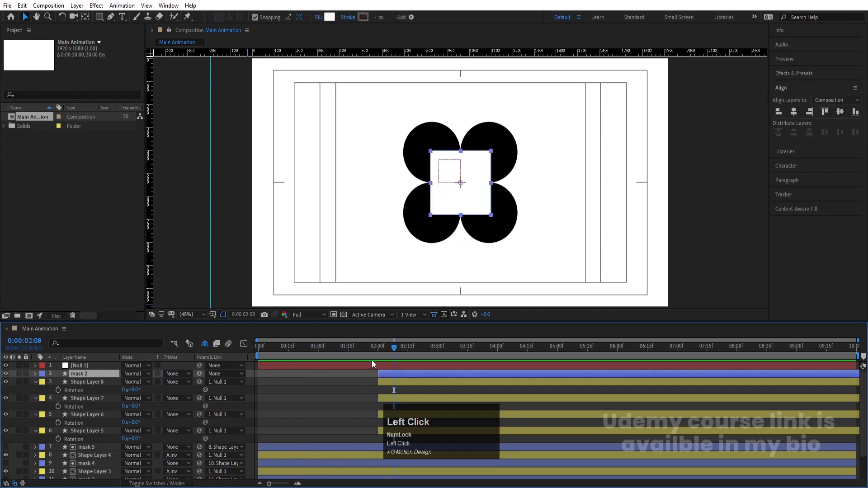
# Keyframe mask 2's Rotation from 0° at 0:00:02:00 to 180° at 0:00:04:00.
pyautogui.moveTo(380, 355); pyautogui.dragTo(379, 354)
pyautogui.press('r')
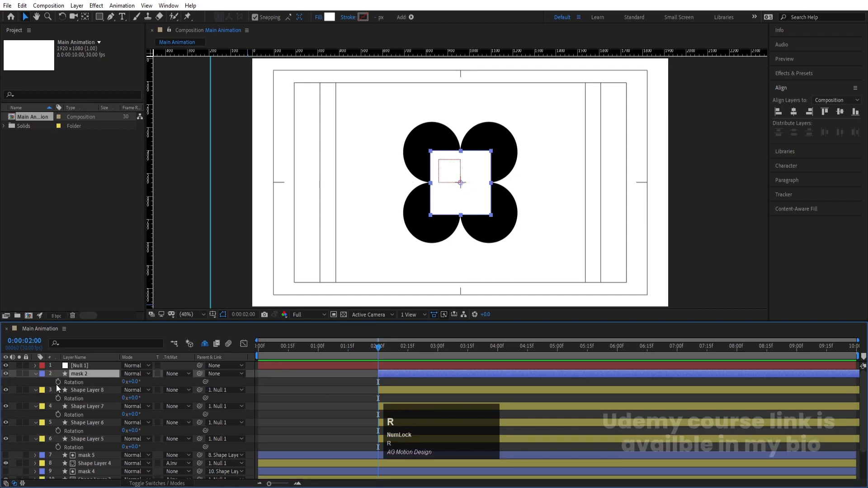
pyautogui.click(57, 382)
pyautogui.click(498, 346)
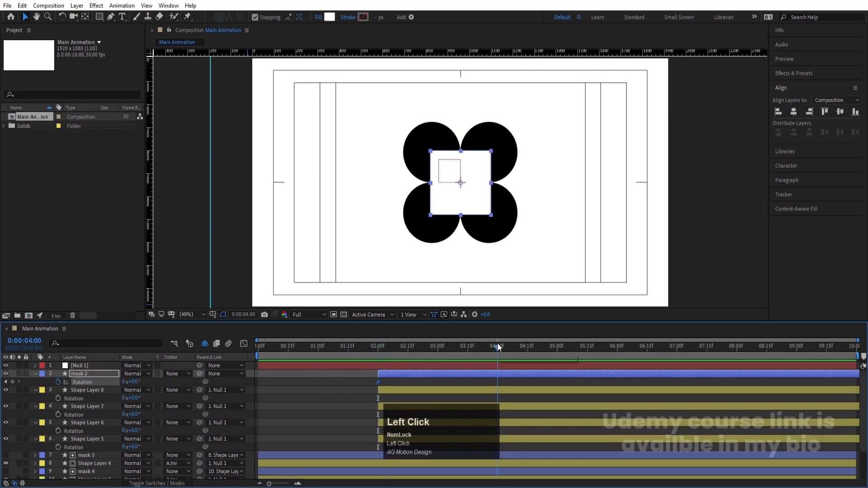
pyautogui.click(134, 382)
pyautogui.write('180')
pyautogui.press('Return')
# Apply Easy Ease to mask 2's two Rotation keyframes and preview the whole animation from the start.
pyautogui.moveTo(360, 384); pyautogui.dragTo(562, 385)
pyautogui.press('F9')
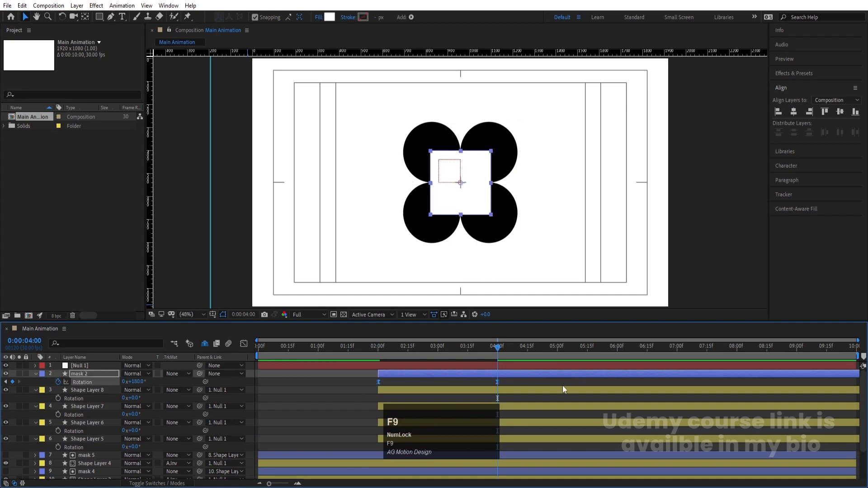
pyautogui.press('space')
pyautogui.moveTo(335, 347); pyautogui.dragTo(205, 365)
pyautogui.press('space')
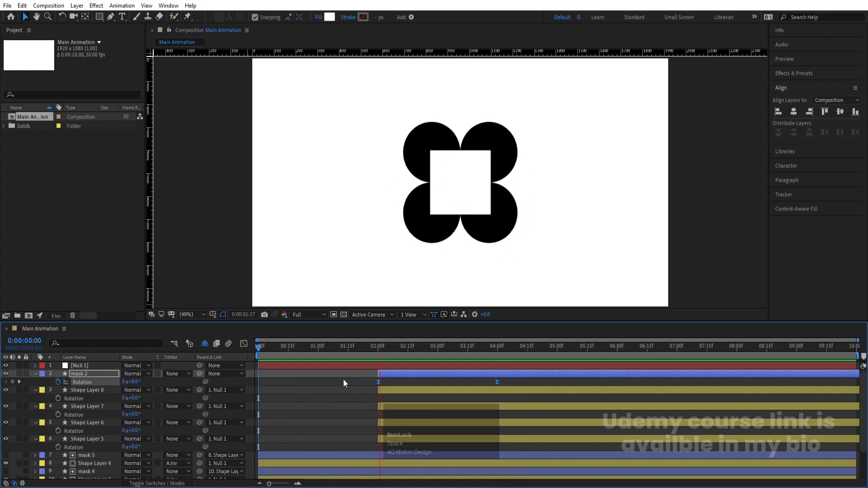
pyautogui.press('space')
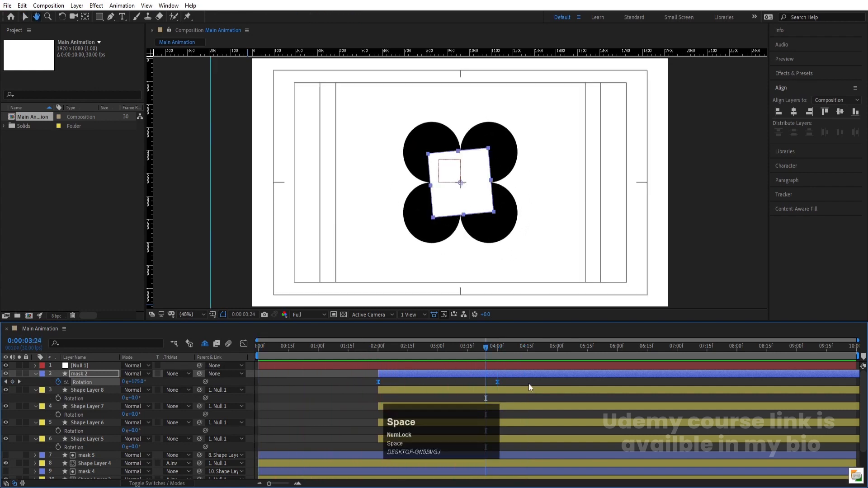
# Keyframe Null 1's Rotation at 90° at 0:00:04:00.
pyautogui.click(440, 380)
pyautogui.press('j')
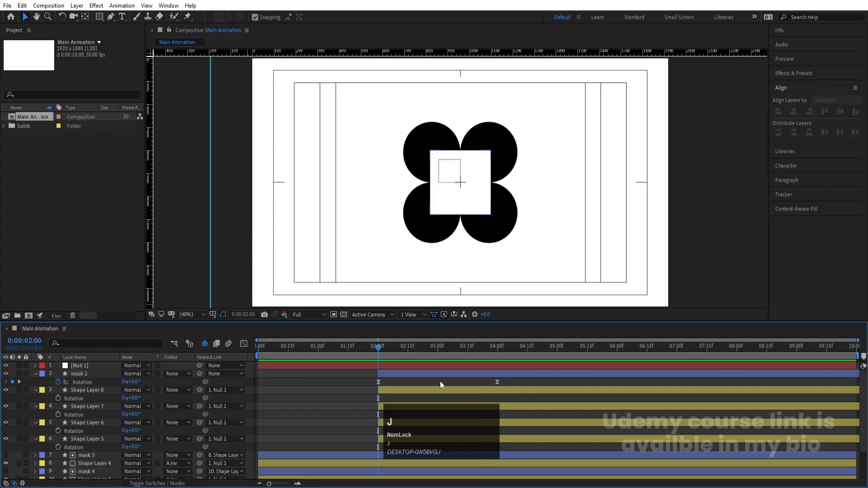
pyautogui.press('space')
pyautogui.press('space')
pyautogui.click(378, 365)
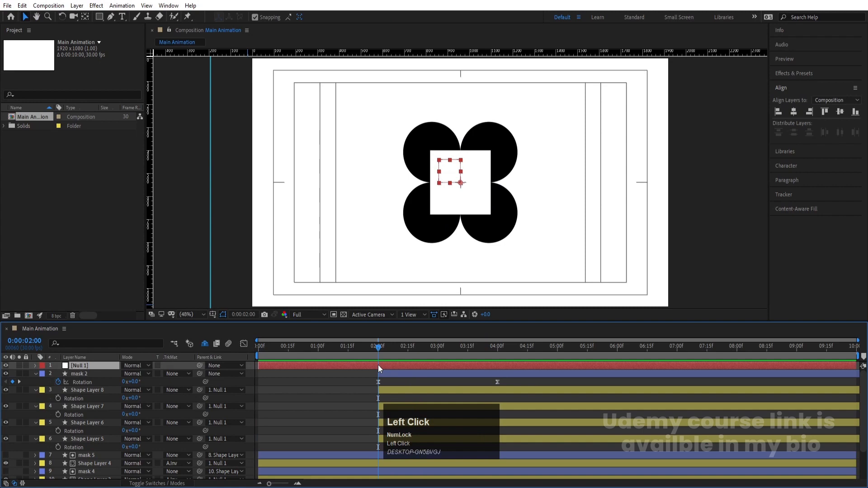
pyautogui.press('u')
pyautogui.press('k')
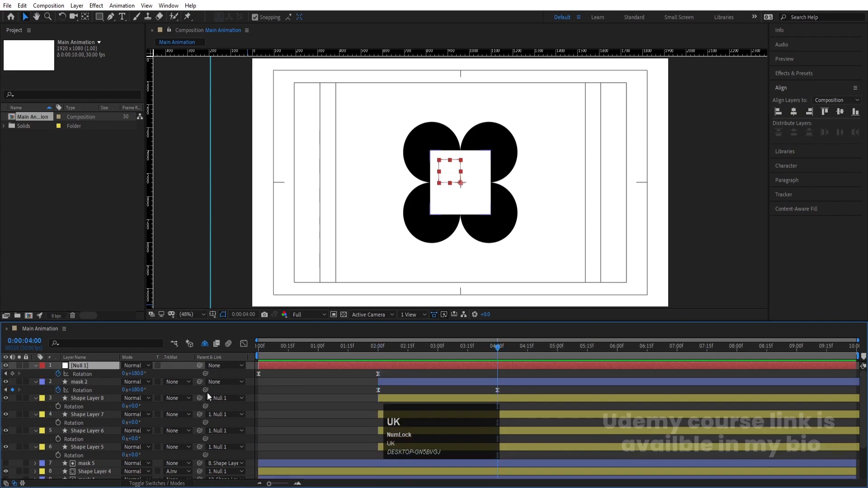
pyautogui.click(136, 374)
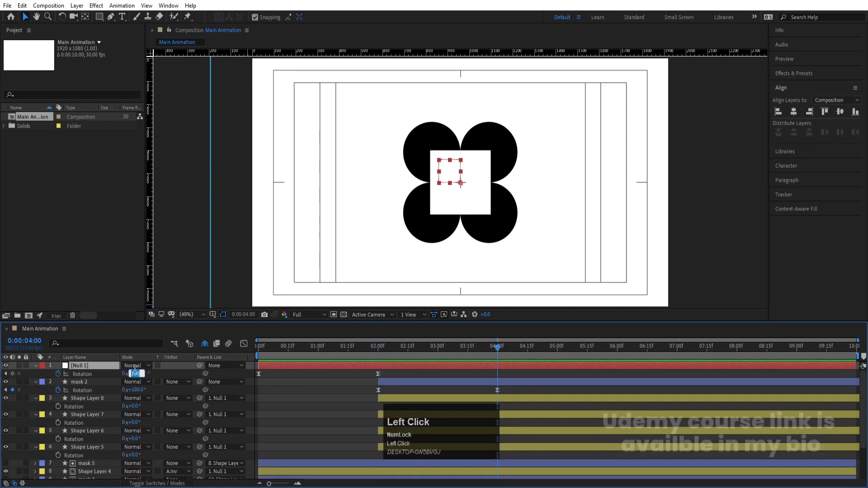
pyautogui.write('90')
pyautogui.press('Return')
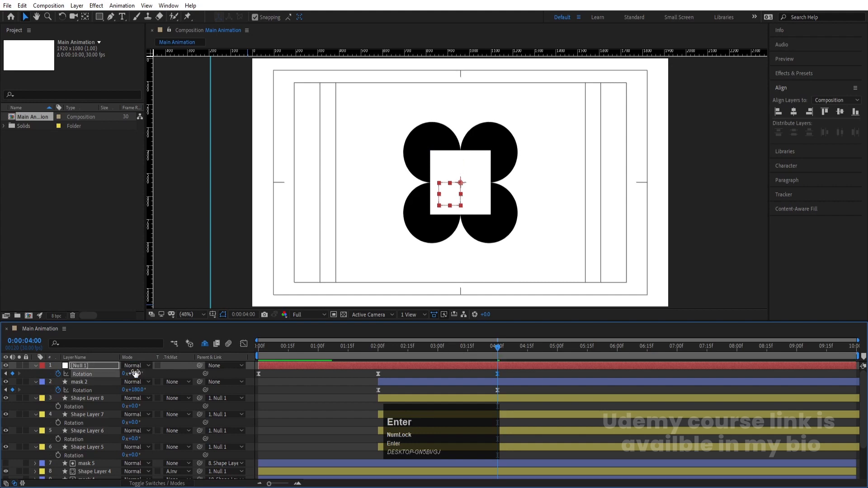
# Preview the combined rotation of the circles and central square between 0:00:02:00 and 0:00:04:00.
pyautogui.press('j')
pyautogui.press('space')
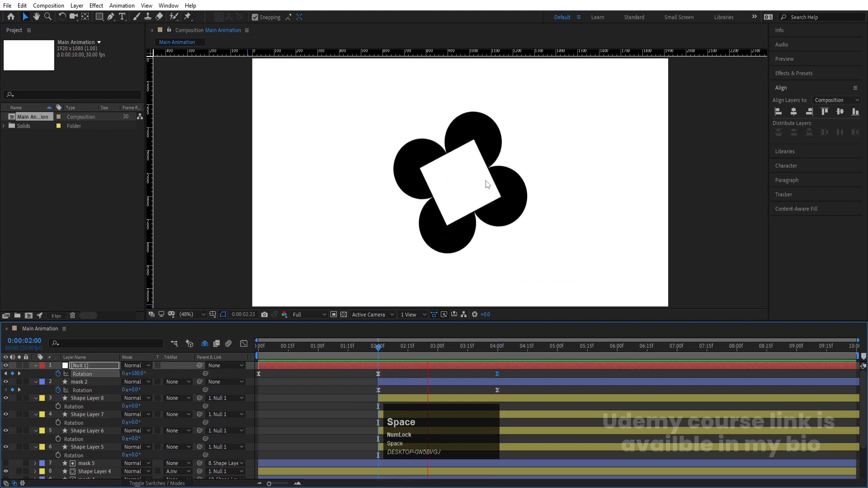
pyautogui.press('space')
pyautogui.press('j')
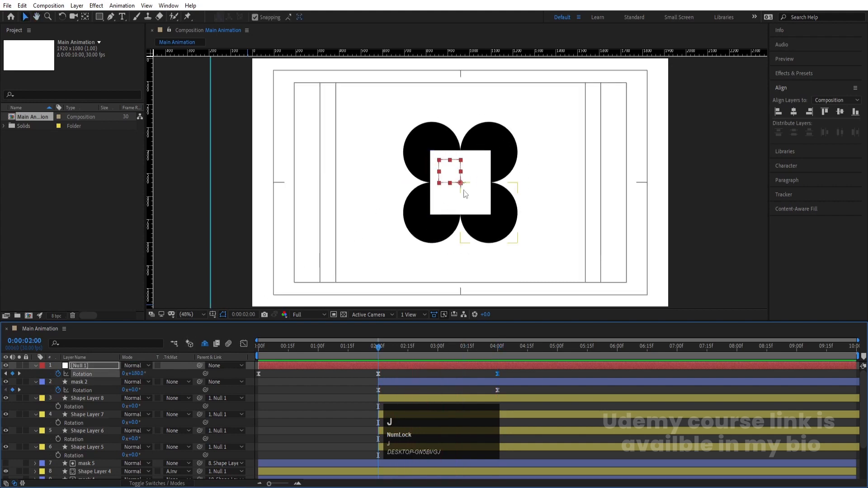
pyautogui.press('space')
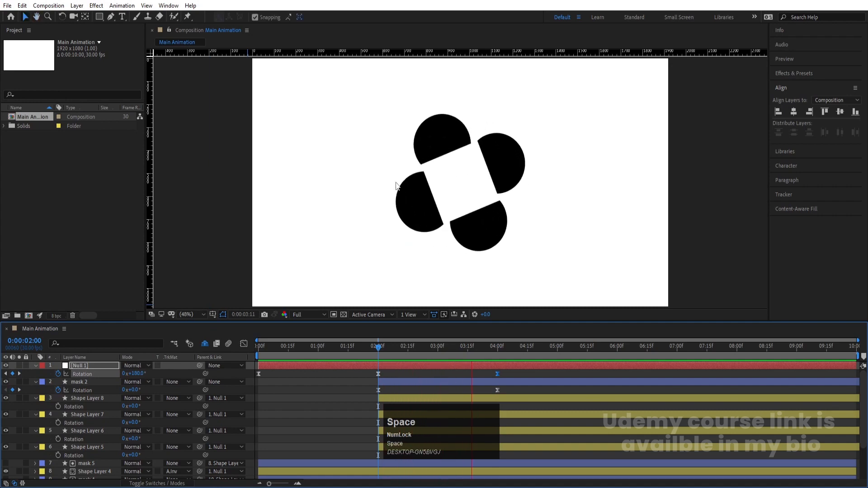
pyautogui.press('k')
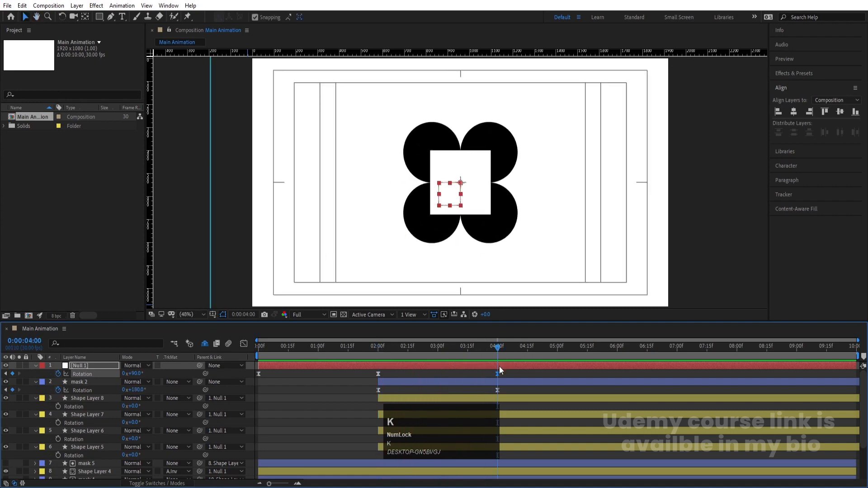
pyautogui.press('j')
pyautogui.press('space')
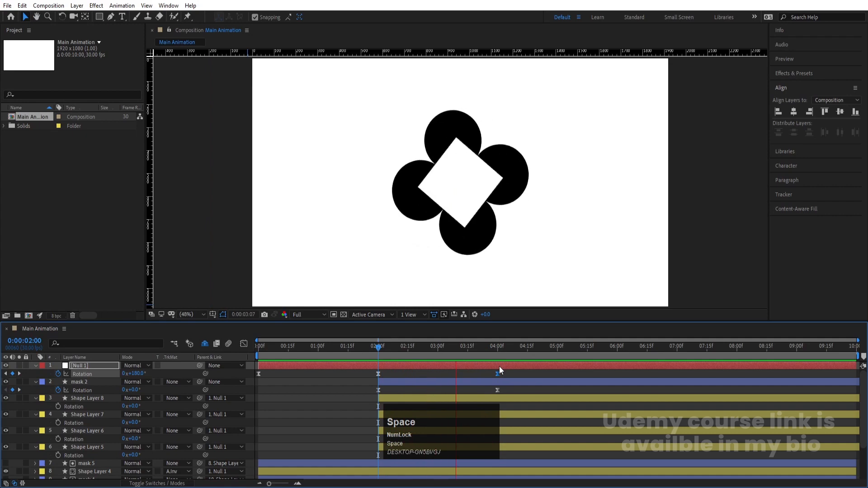
pyautogui.press('space')
pyautogui.press('k')
# Select all Rotation keyframes of the null, mask 2 and Shape Layers 1 to 4, and apply Easy Ease in the speed graph.
pyautogui.click(511, 370)
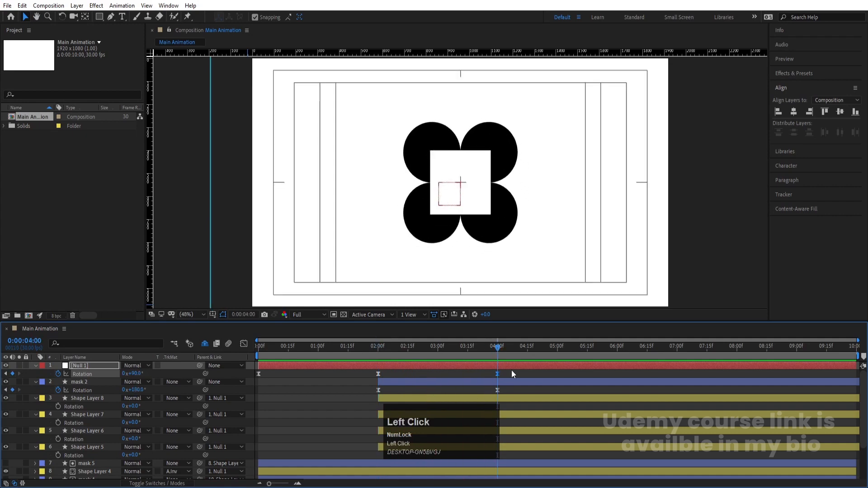
pyautogui.press('u')
pyautogui.press('u')
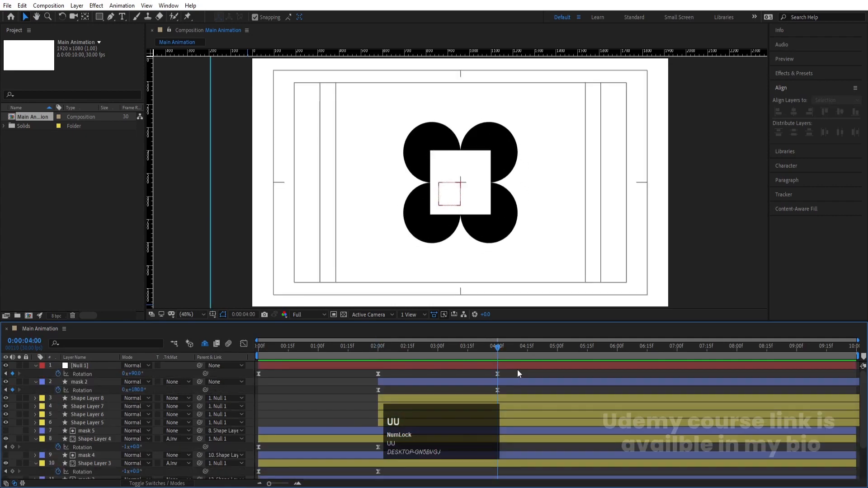
pyautogui.scroll(-1, 517, 374)
pyautogui.scroll(1, 518, 373)
pyautogui.moveTo(519, 371); pyautogui.dragTo(204, 437)
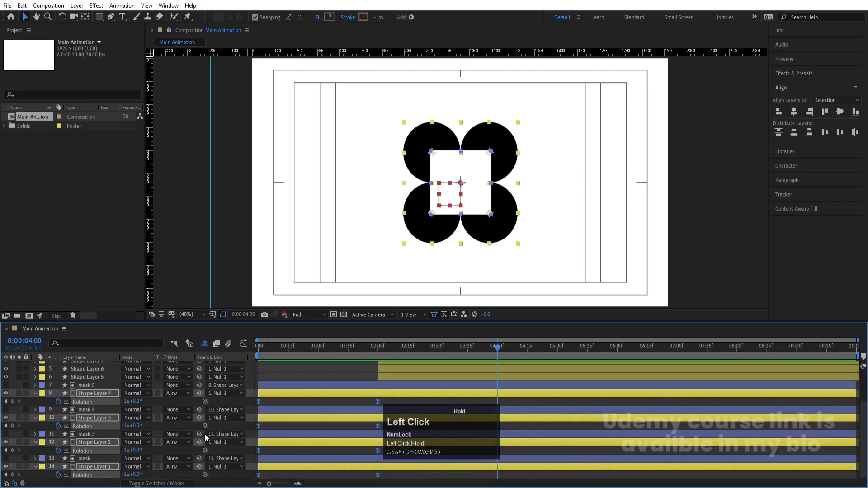
pyautogui.click(243, 344)
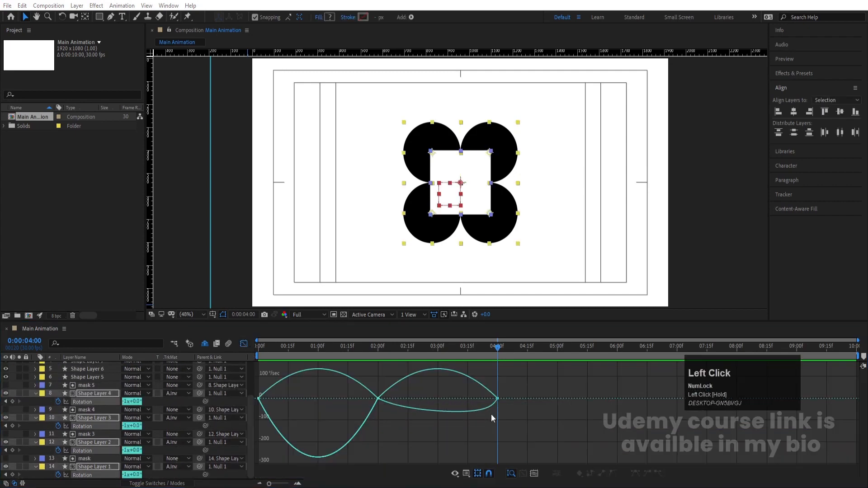
pyautogui.moveTo(525, 419); pyautogui.dragTo(111, 353)
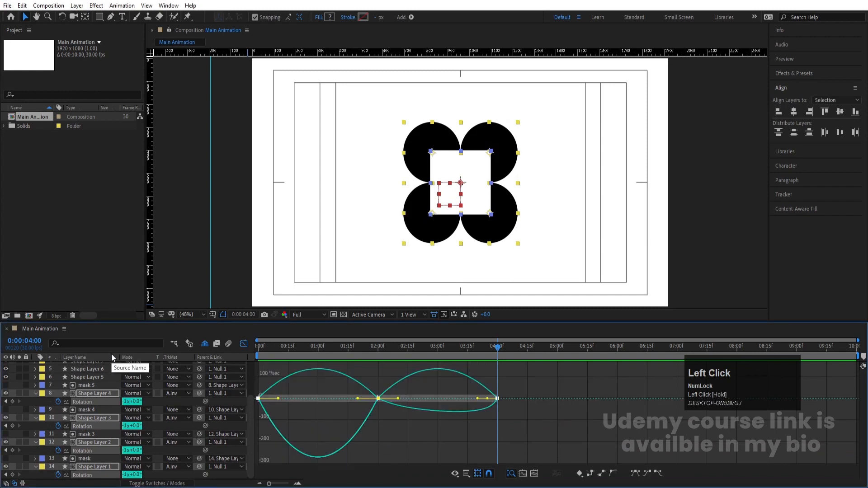
pyautogui.press('F9')
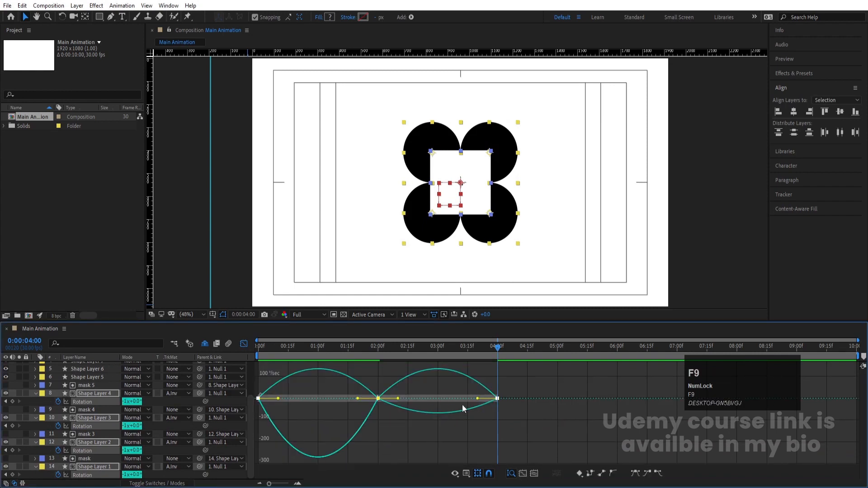
# Lengthen the Rotation keyframes' easing handles for sharper mid-move speed peaks and preview the animation from the start.
pyautogui.moveTo(478, 398); pyautogui.dragTo(412, 402)
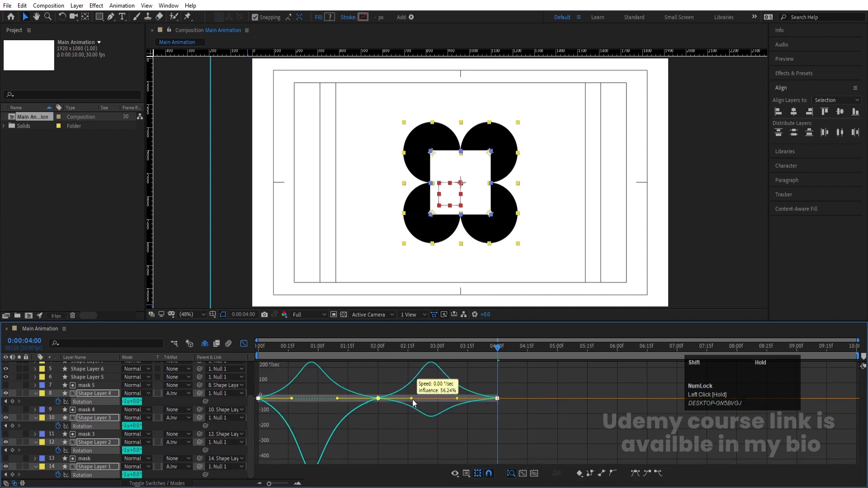
pyautogui.rightClick(384, 425)
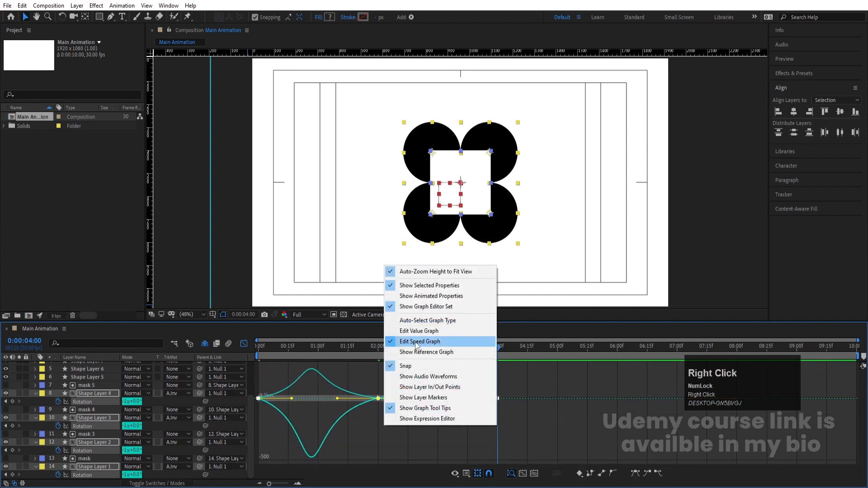
pyautogui.click(560, 377)
pyautogui.moveTo(473, 350); pyautogui.dragTo(196, 346)
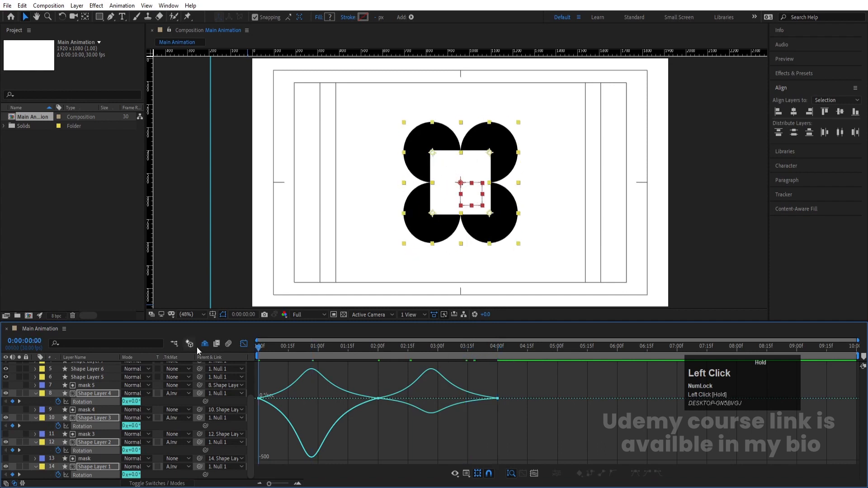
pyautogui.press('space')
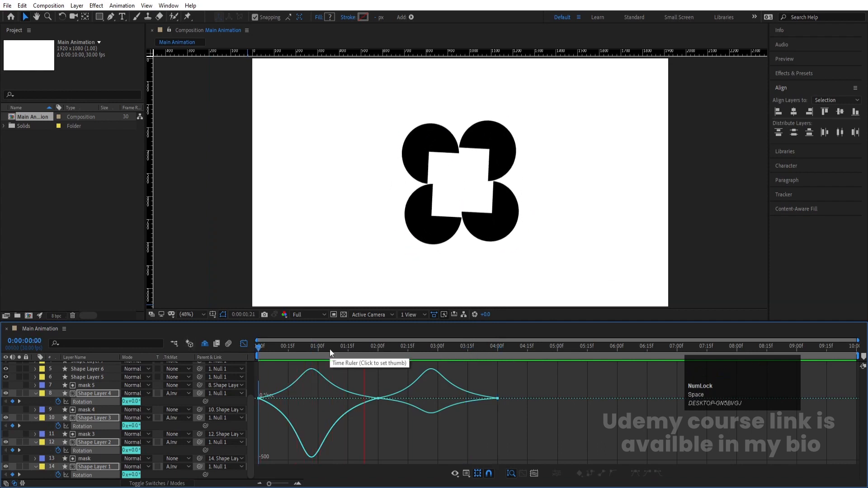
pyautogui.press('space')
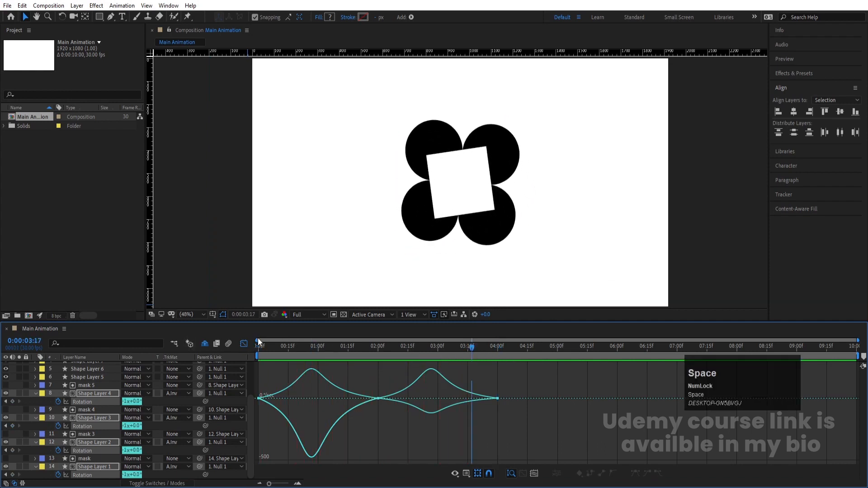
# Return to the layer view, collapse the layer properties and pre-compose all visible layers as ":ooping".
pyautogui.click(244, 344)
pyautogui.scroll(3, 426, 391)
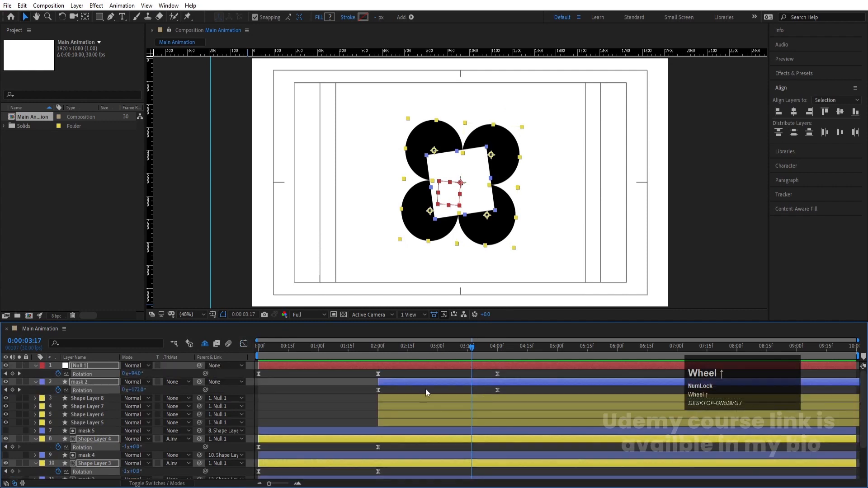
pyautogui.click(354, 387)
pyautogui.press('k')
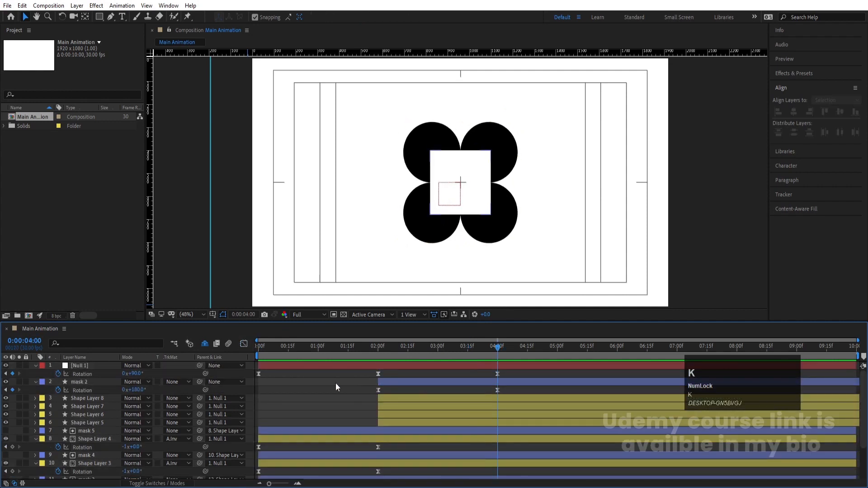
pyautogui.press('u')
pyautogui.scroll(-1, 112, 443)
pyautogui.hotkey('ctrl', 'a')
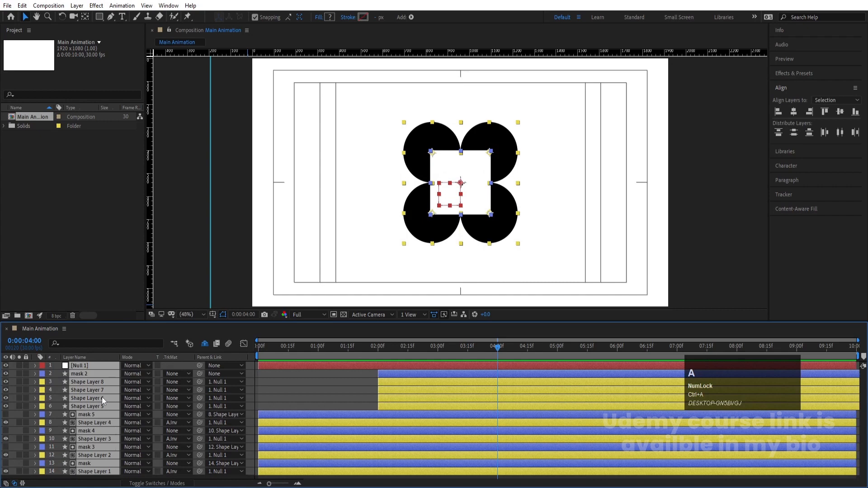
pyautogui.scroll(1, 102, 398)
pyautogui.hotkey('ctrl', 'shift', 'c')
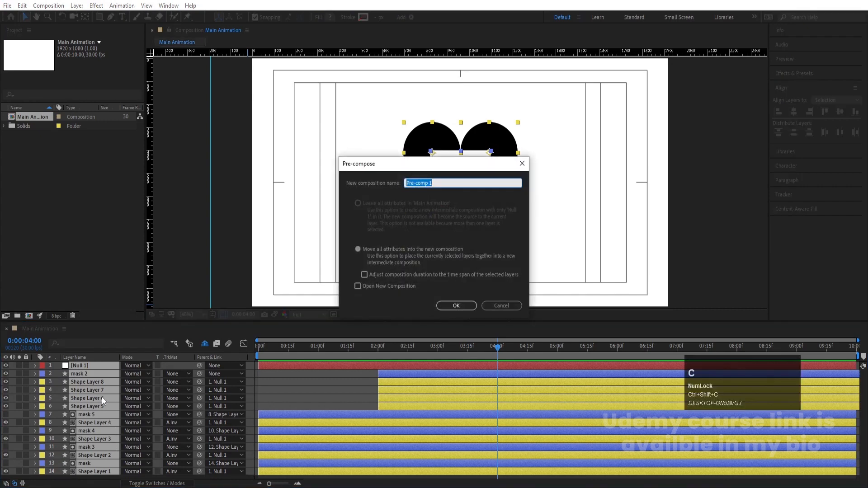
pyautogui.write(':oopin')
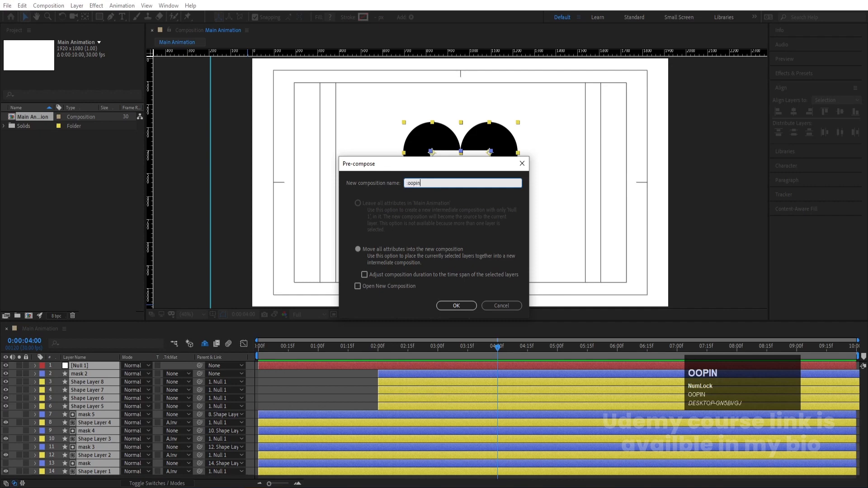
pyautogui.write('g')
pyautogui.press('Return')
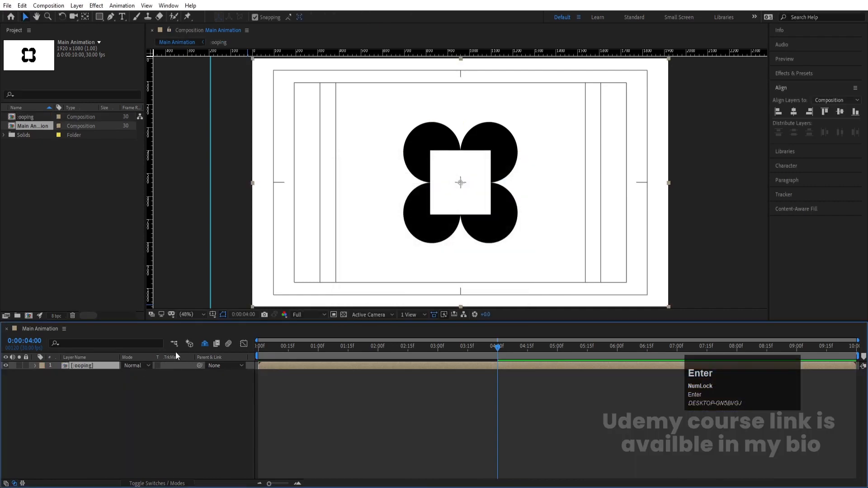
# Reveal and turn on the loading, inner and outer layers, and scale the :ooping layer to 88% to fit inside the ring.
pyautogui.click(203, 345)
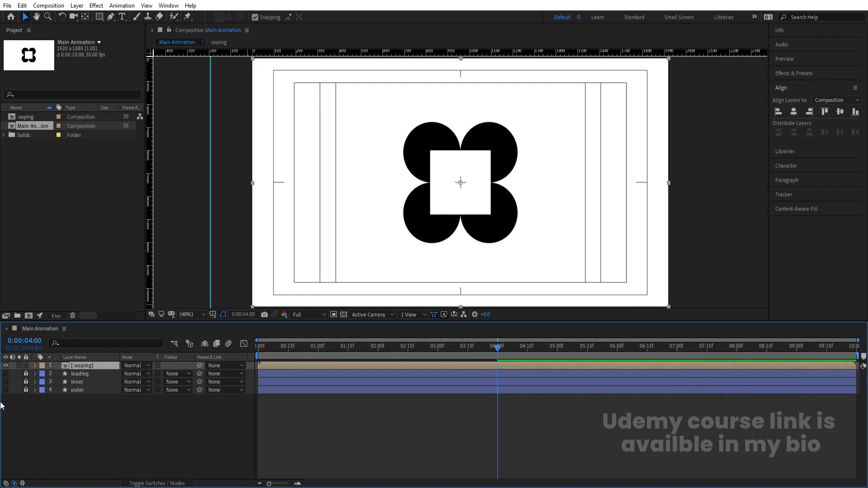
pyautogui.moveTo(6, 382)
pyautogui.mouseDown()
pyautogui.moveTo(6, 374)
pyautogui.moveTo(10, 383)
pyautogui.mouseUp()
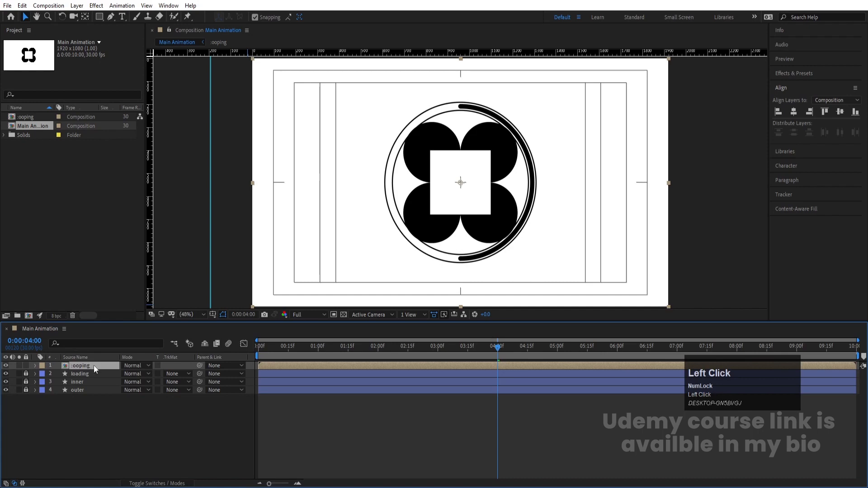
pyautogui.press('s')
pyautogui.moveTo(133, 373); pyautogui.dragTo(130, 376)
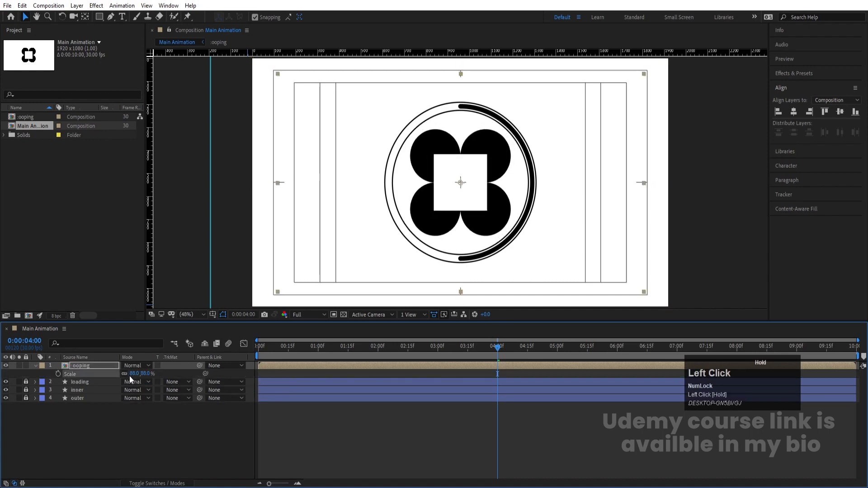
# Open the :ooping composition, end its work area at 0:00:04:00 and trim the composition to the work area.
pyautogui.doubleClick(77, 363)
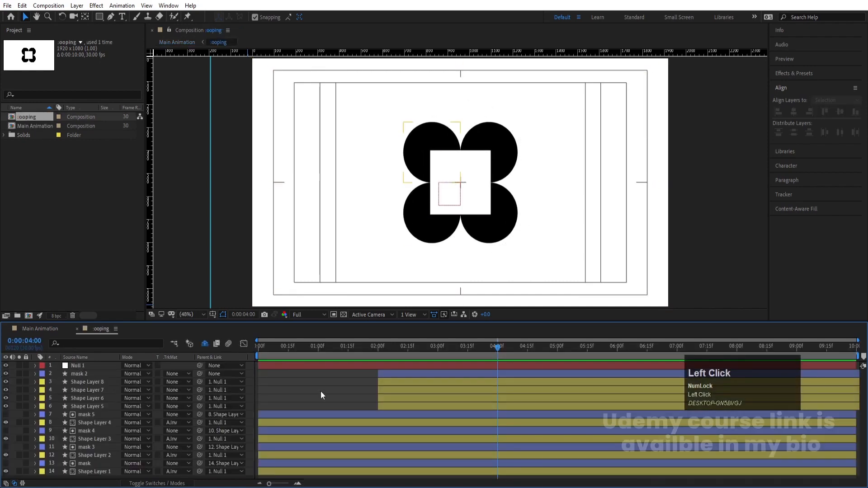
pyautogui.press('u')
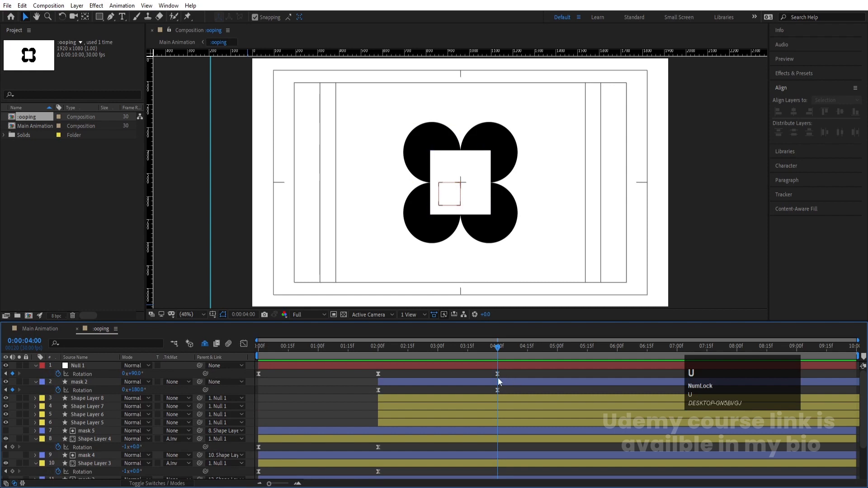
pyautogui.press('n')
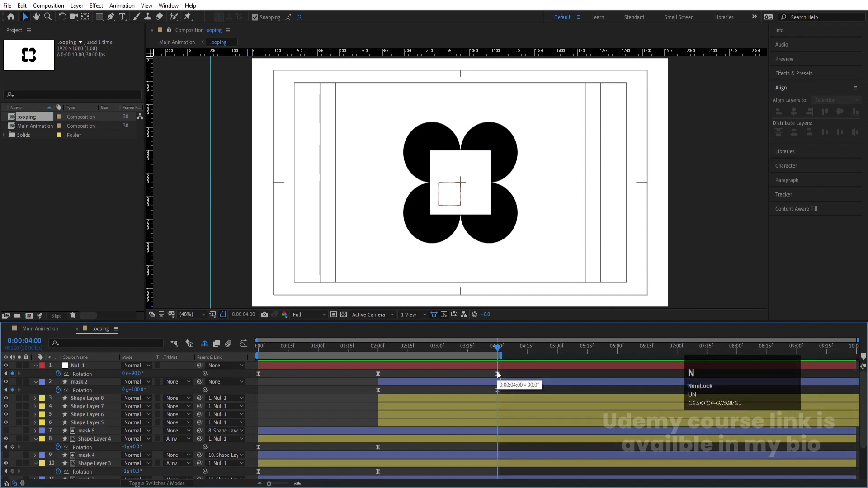
pyautogui.rightClick(489, 354)
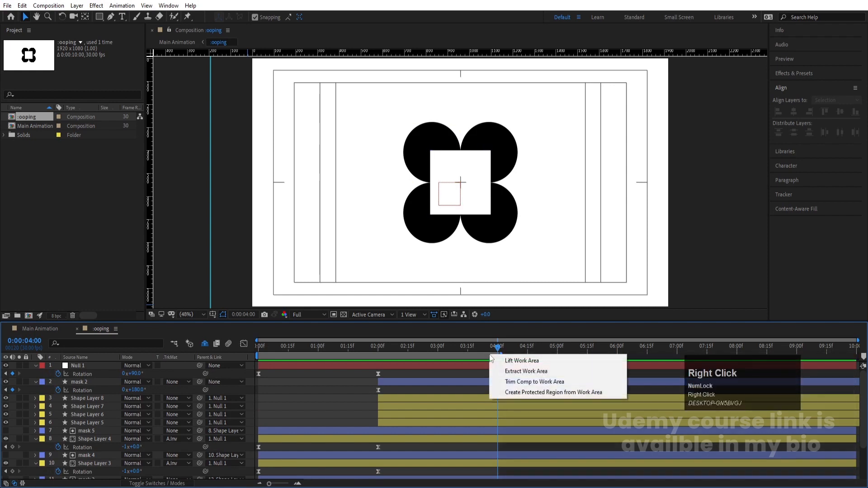
pyautogui.click(514, 381)
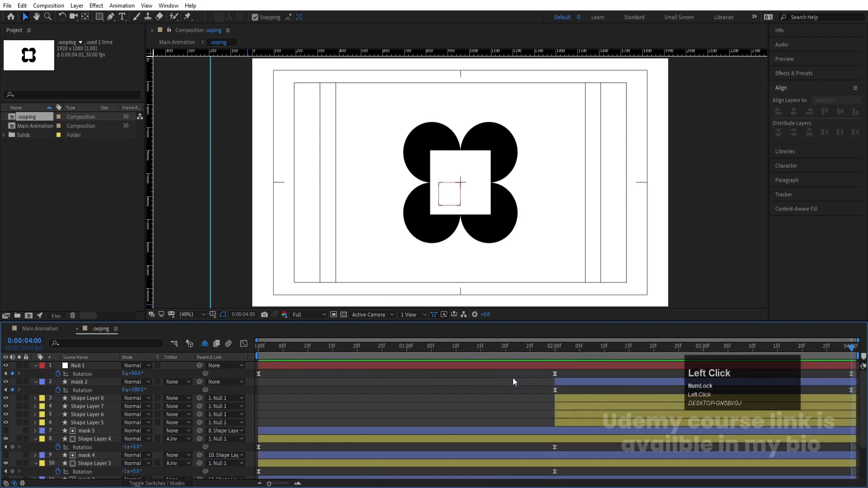
# Return to the Main Animation composition and enable time remapping on the :ooping layer.
pyautogui.click(47, 328)
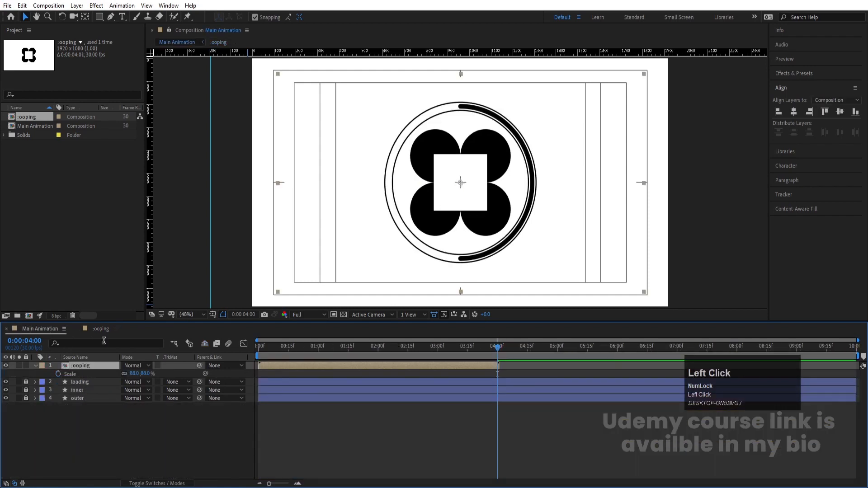
pyautogui.click(449, 442)
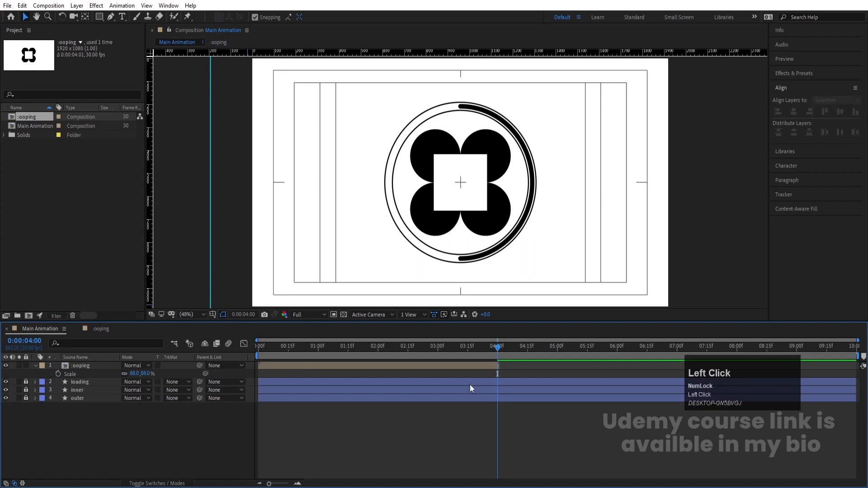
pyautogui.click(468, 367)
pyautogui.rightClick(469, 367)
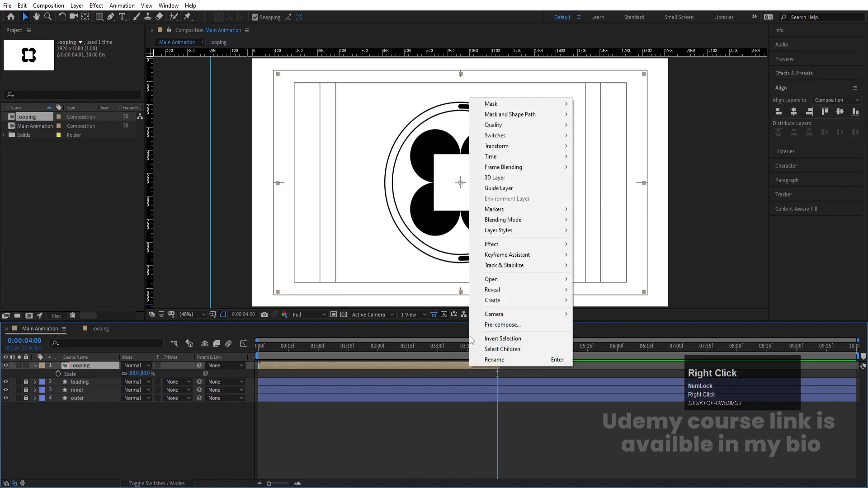
pyautogui.moveTo(492, 159)
pyautogui.press('Num_Lock')
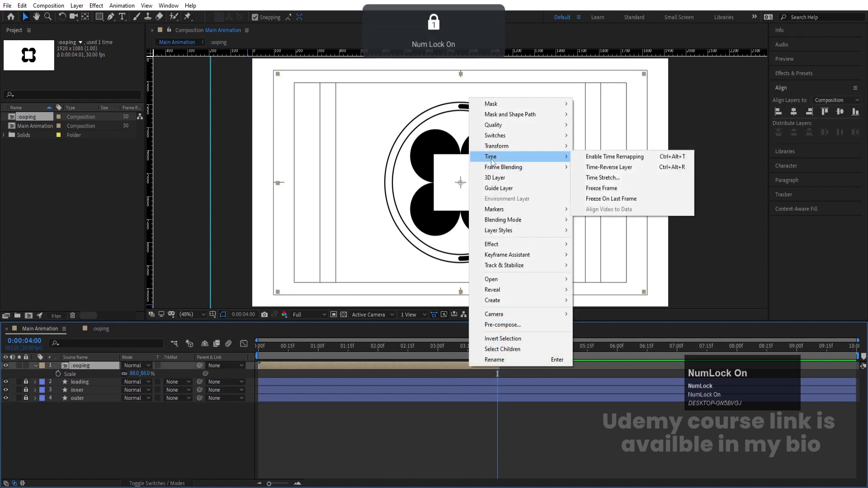
pyautogui.click(623, 157)
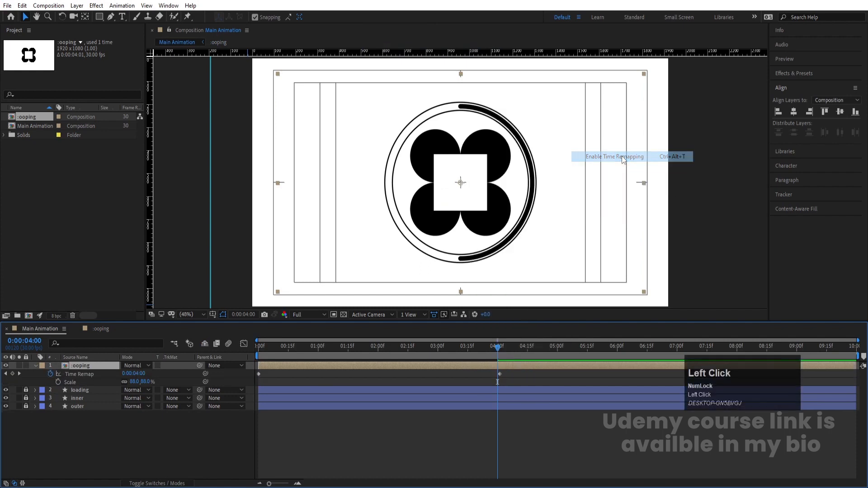
# Add a Time Remap keyframe at 0:00:04:00 on the :ooping layer and delete the original end keyframe just after it.
pyautogui.click(13, 373)
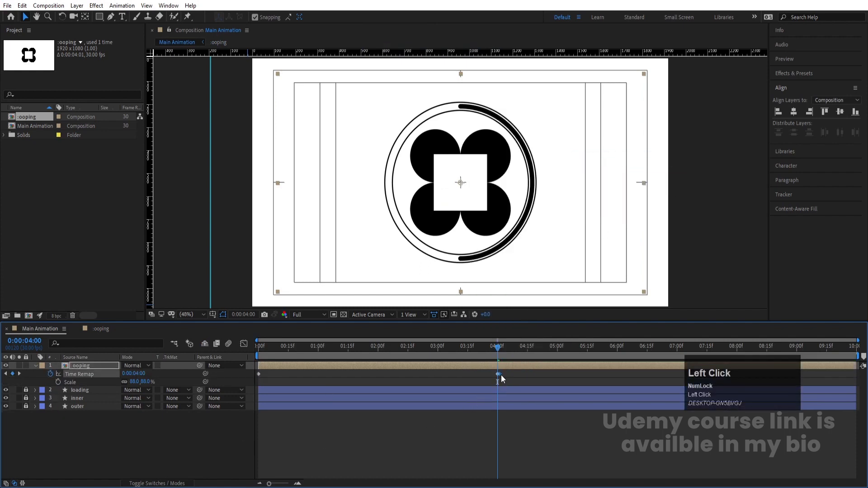
pyautogui.press('Delete')
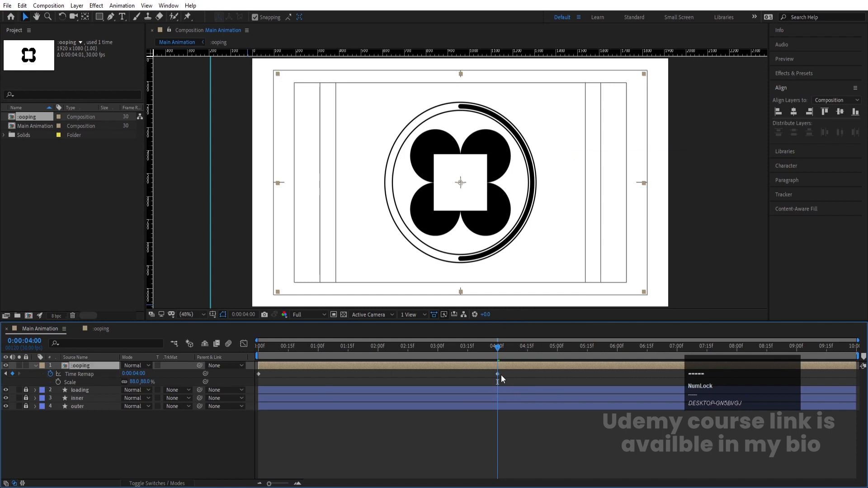
pyautogui.click(205, 451)
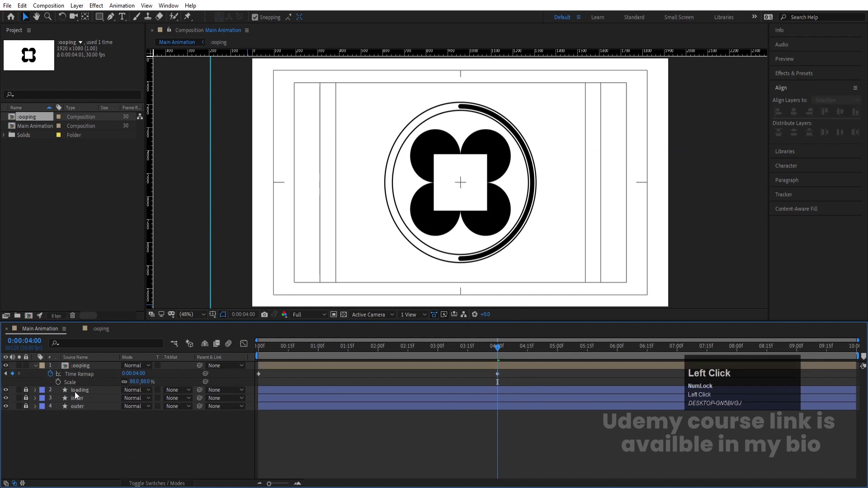
# Add the expression loopOut() to the :ooping layer's Time Remap property and preview the animation.
pyautogui.keyDown('alt'); pyautogui.click(50, 373); pyautogui.keyUp('alt')
pyautogui.write('loop')
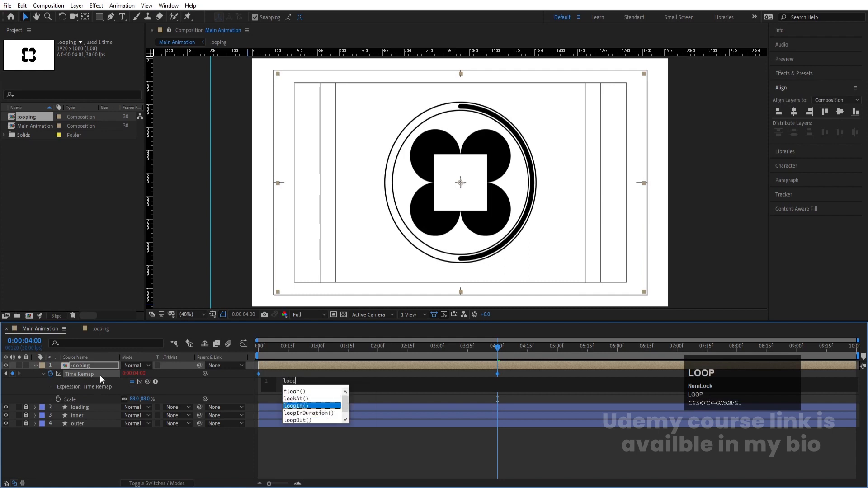
pyautogui.press('Return')
pyautogui.press('space')
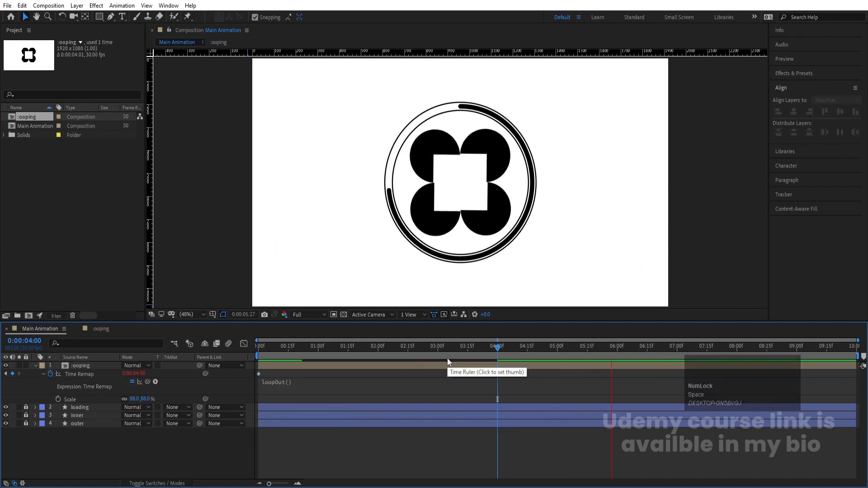
pyautogui.press('space')
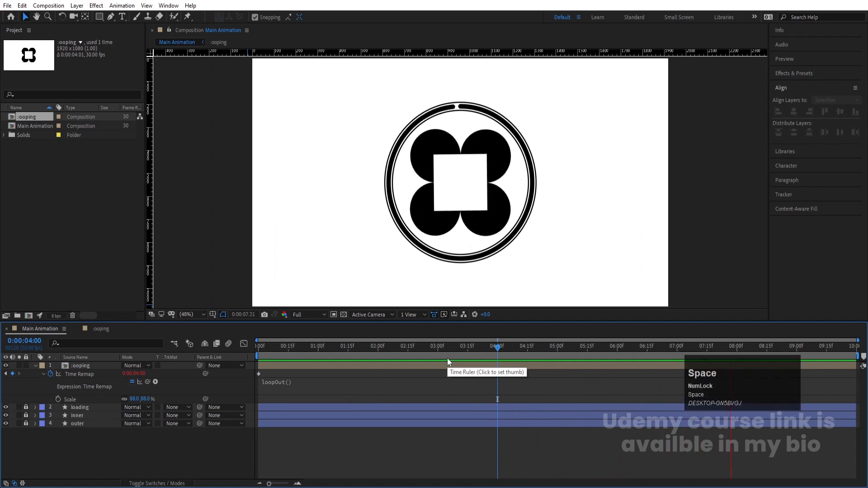
# End the Main Animation work area at 0:00:08:00 and preview the ring together with the looping shapes.
pyautogui.moveTo(733, 351); pyautogui.dragTo(736, 351)
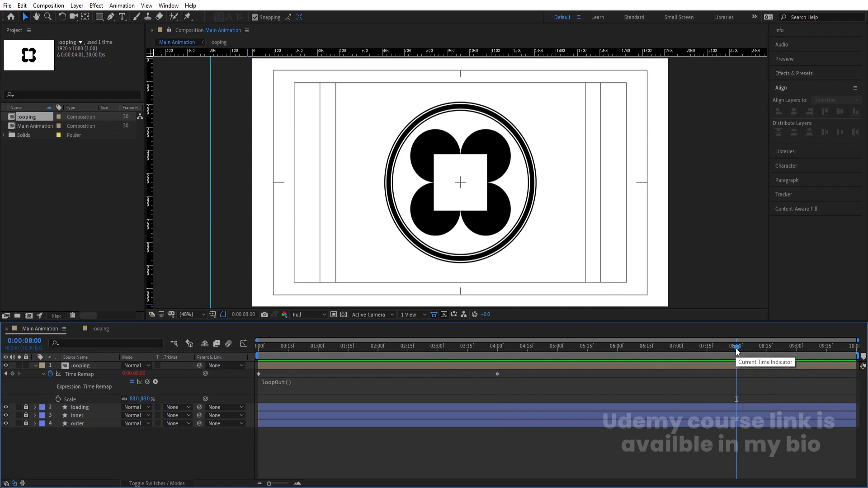
pyautogui.press('space')
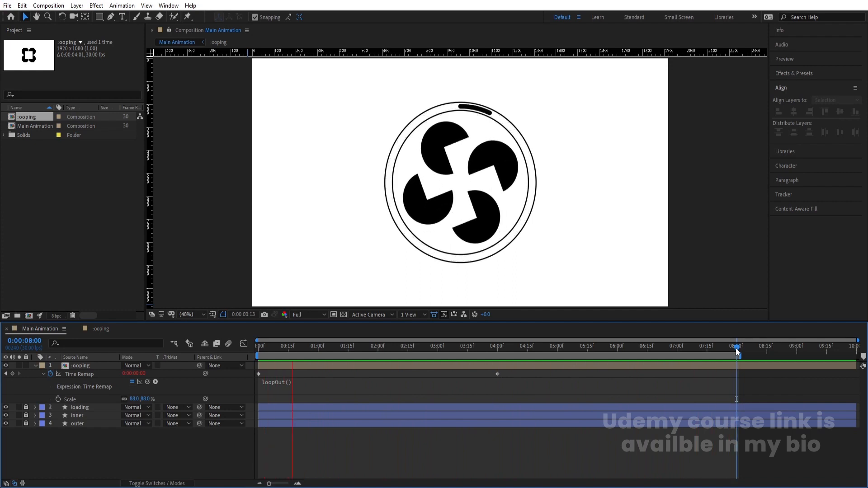
pyautogui.press('space')
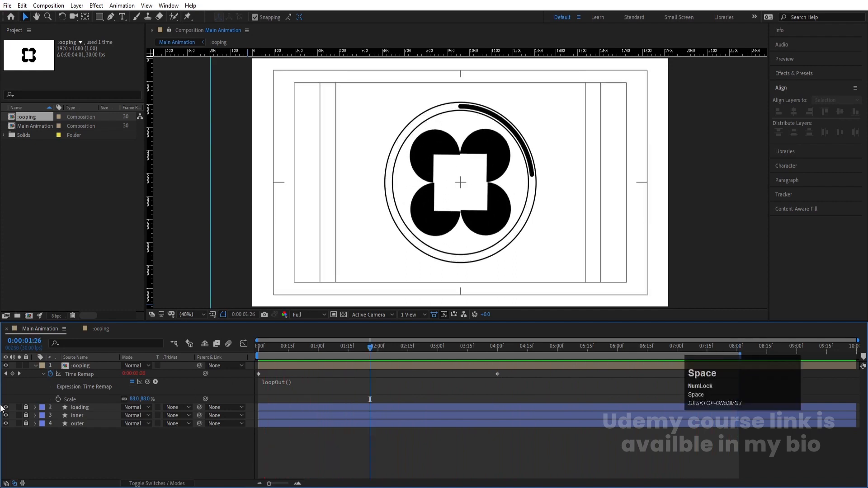
# Hide the loading, inner and outer layers and preview the looping shapes on their own.
pyautogui.moveTo(5, 409); pyautogui.dragTo(5, 424)
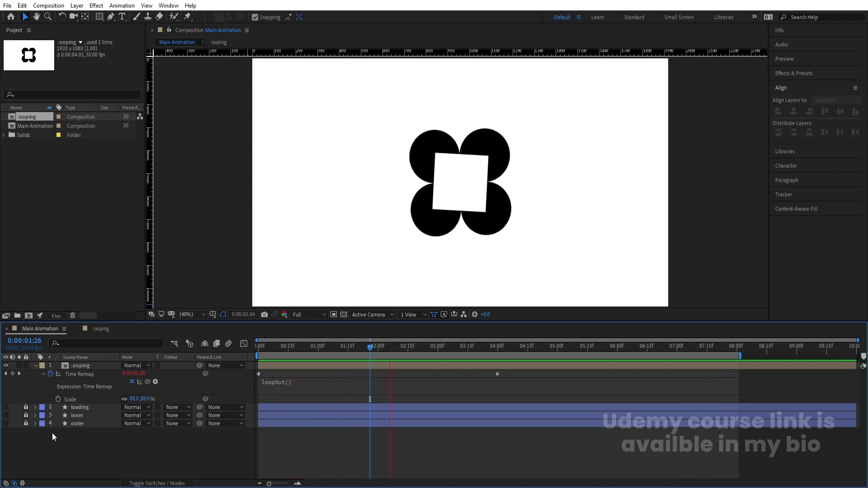
pyautogui.press('space')
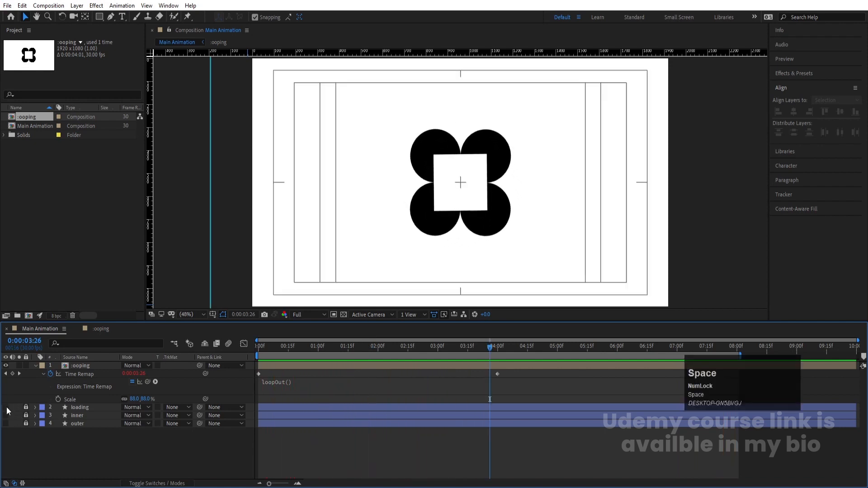
pyautogui.click(7, 431)
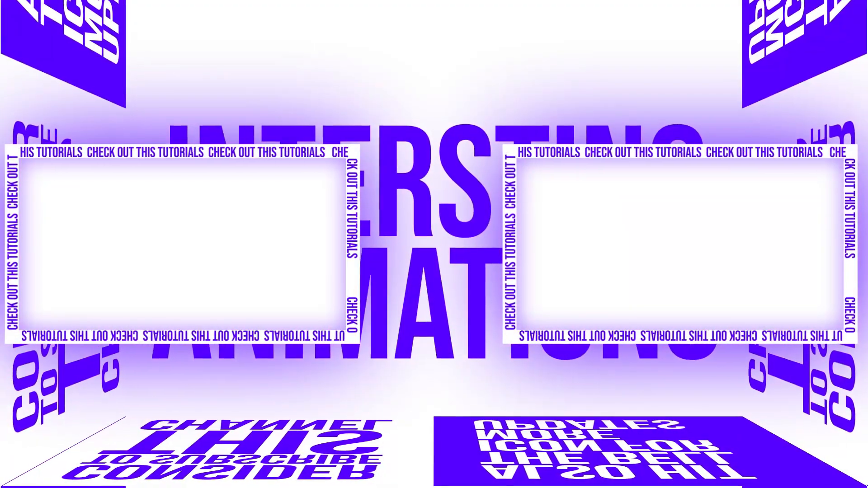